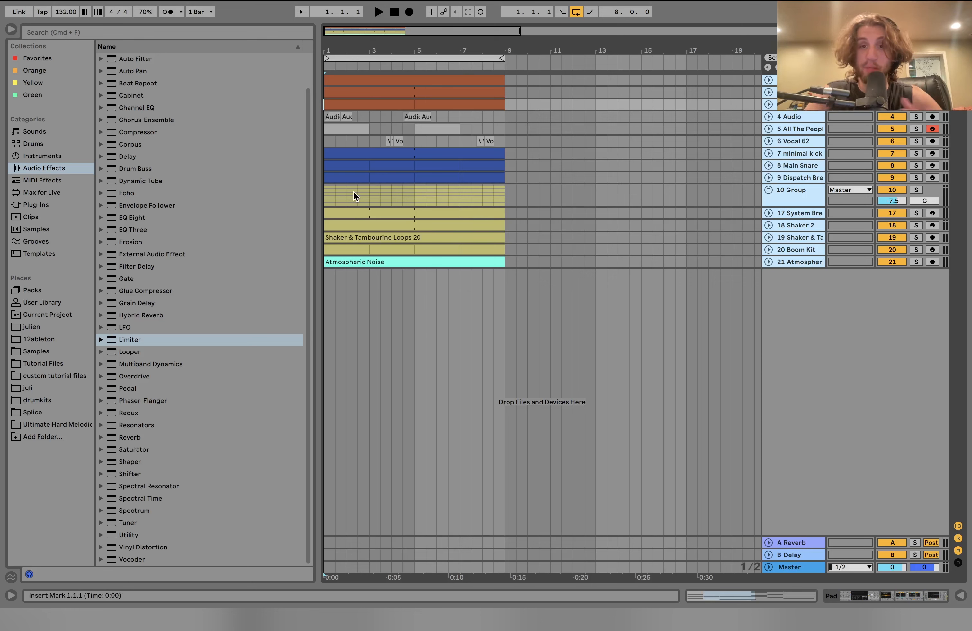
Step: Solo the Bass, Lead and Pad tracks together and play the loop from the start
{"action": "left_click", "coordinate": [799, 80]}
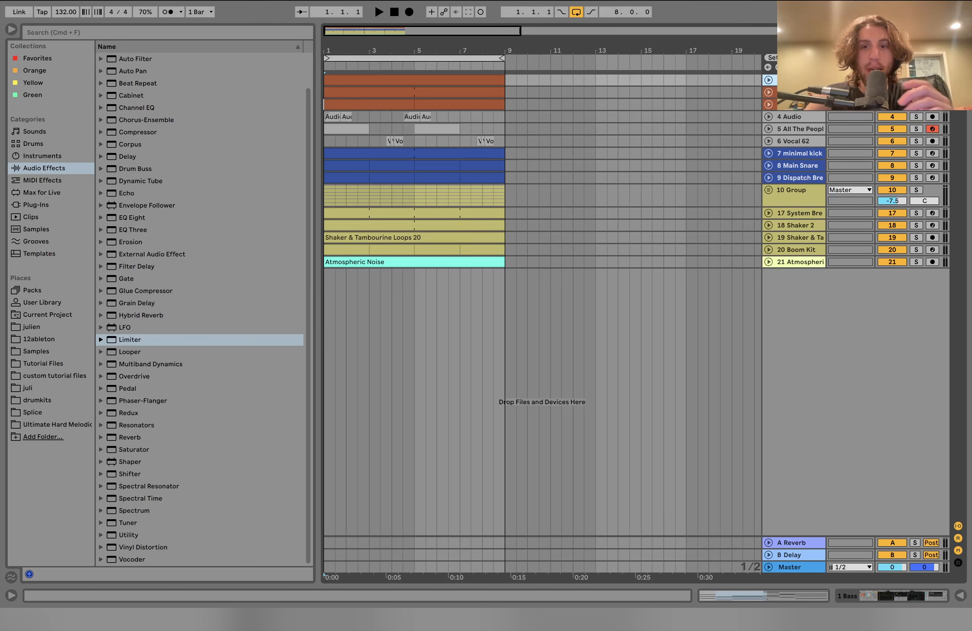
{"action": "key", "text": "Down"}
{"action": "key", "text": "Down"}
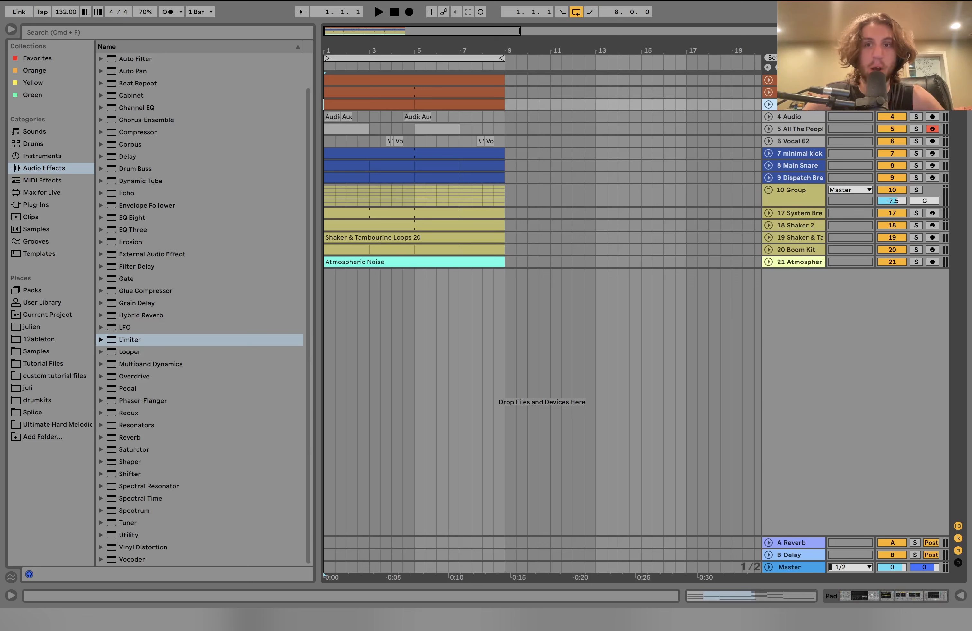
{"action": "key", "text": "Up"}
{"action": "key", "text": "Up"}
{"action": "key", "text": "Down"}
{"action": "key", "text": "Down"}
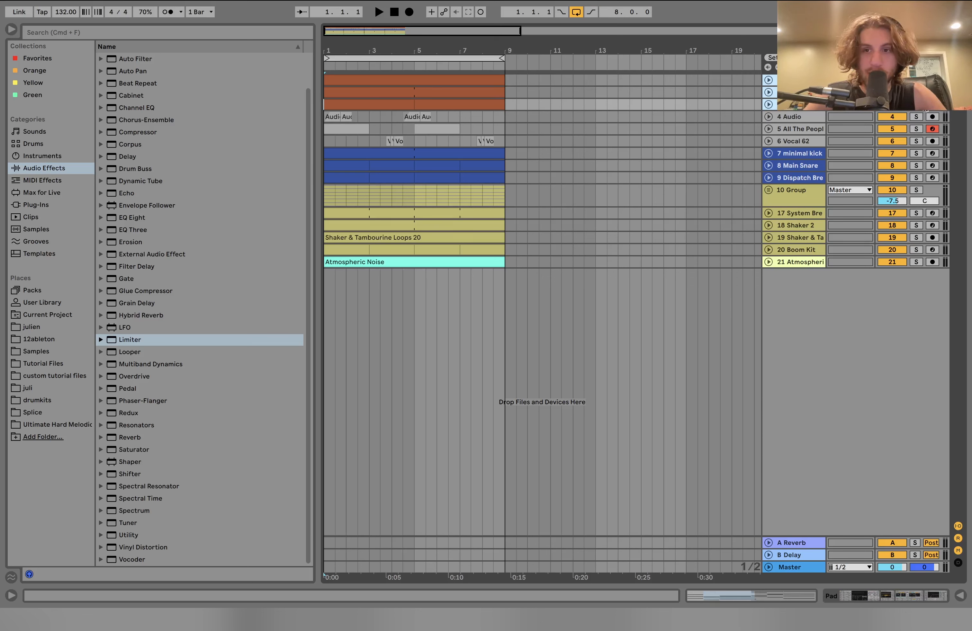
{"action": "key", "text": "space"}
Step: Solo the three vocal and audio tracks, 4 Audio through 6 Vocal 62, and audition them briefly
{"action": "left_click", "coordinate": [814, 119]}
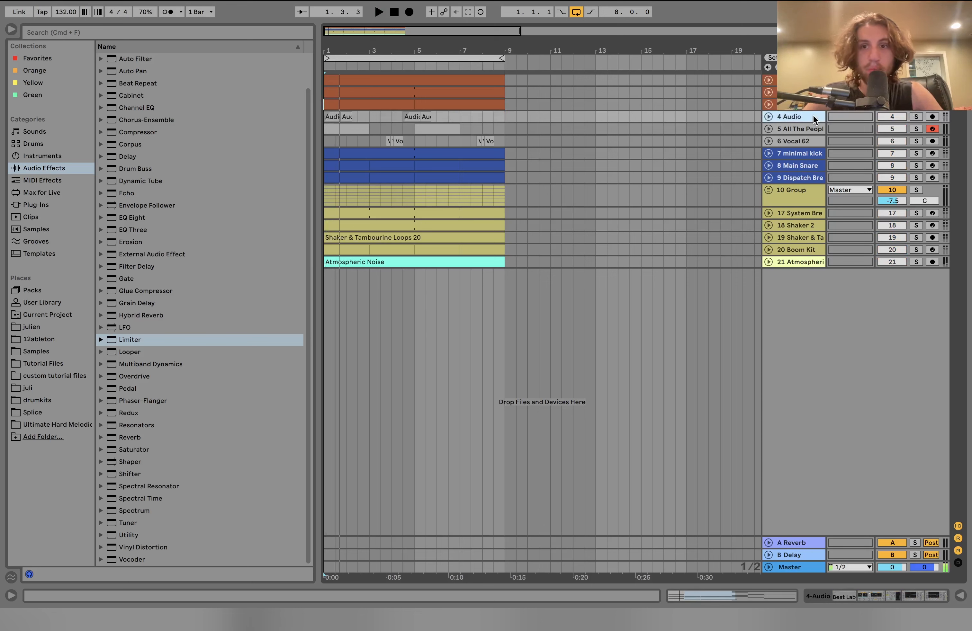
{"action": "left_click", "coordinate": [814, 143]}
{"action": "left_click", "coordinate": [916, 141]}
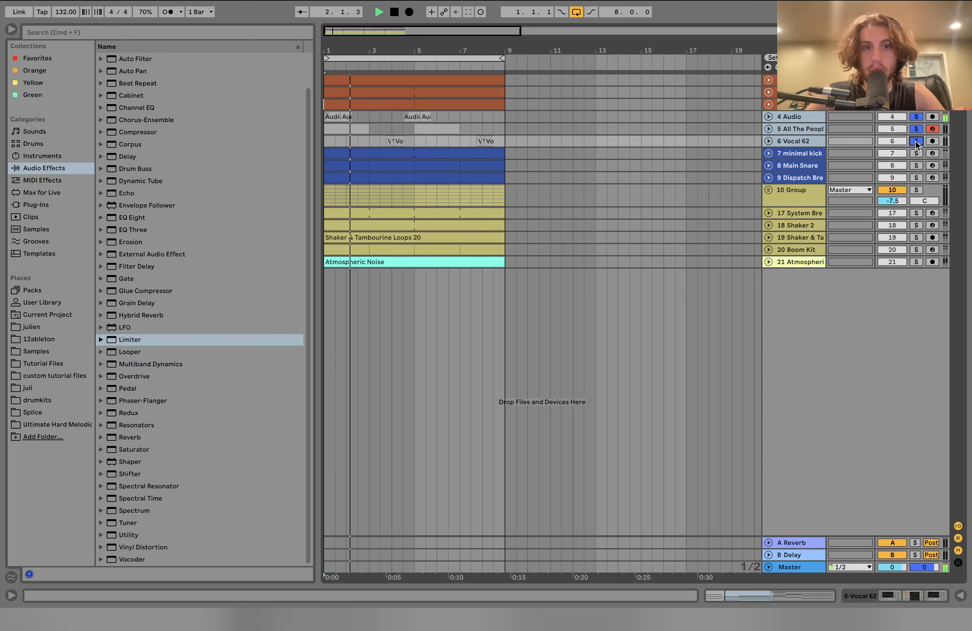
{"action": "key", "text": "space"}
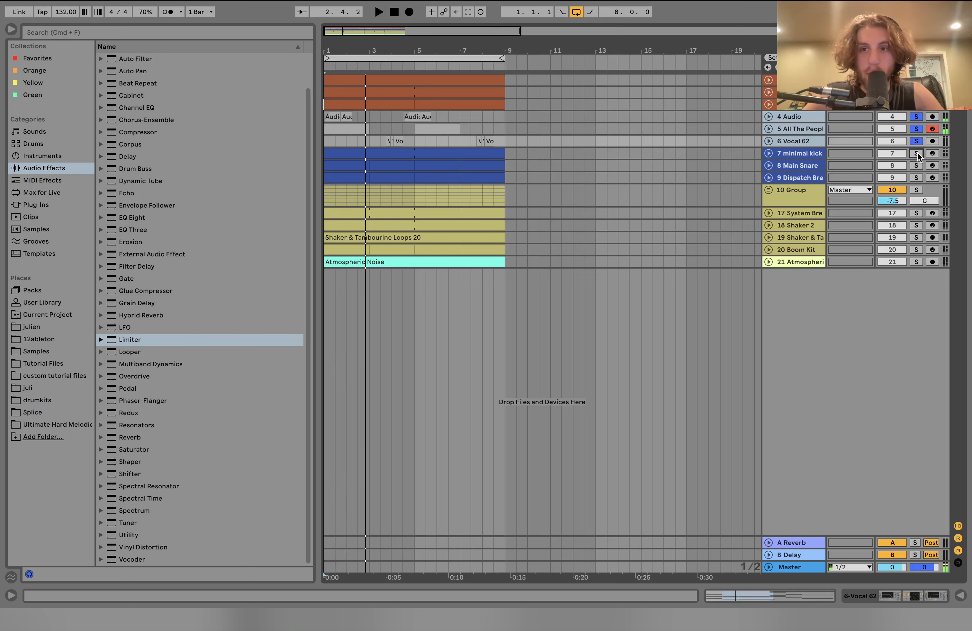
Step: Solo the main drum tracks, 7 minimal kick through 9 Dispatch Break, and play them
{"action": "left_click", "coordinate": [917, 154]}
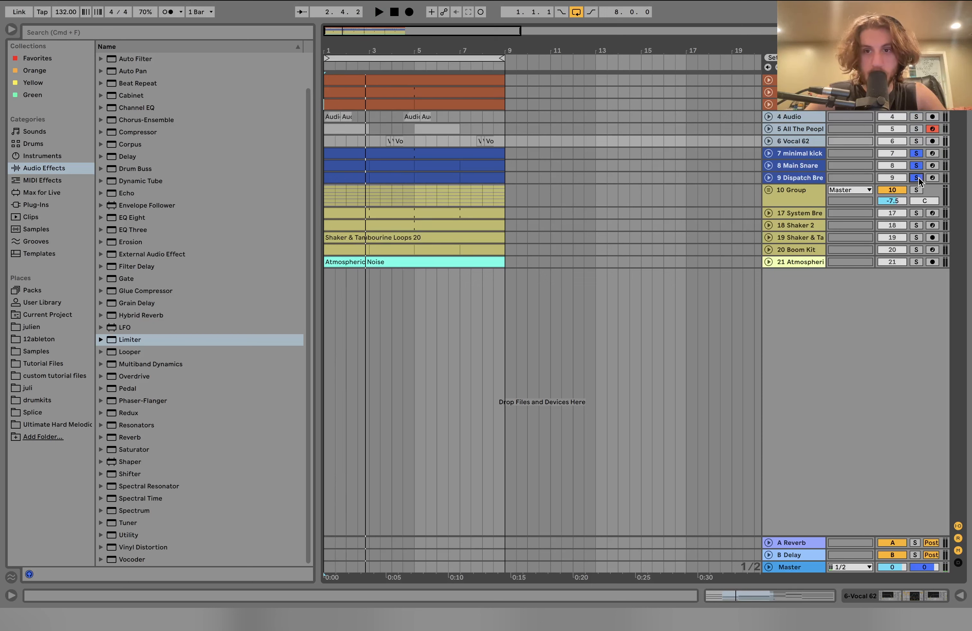
{"action": "key", "text": "space"}
Step: Solo and audition the percussion and noise tracks from 10 Group through 21 Atmospheric Noise, stop playback and clear the solos
{"action": "left_click", "coordinate": [812, 262]}
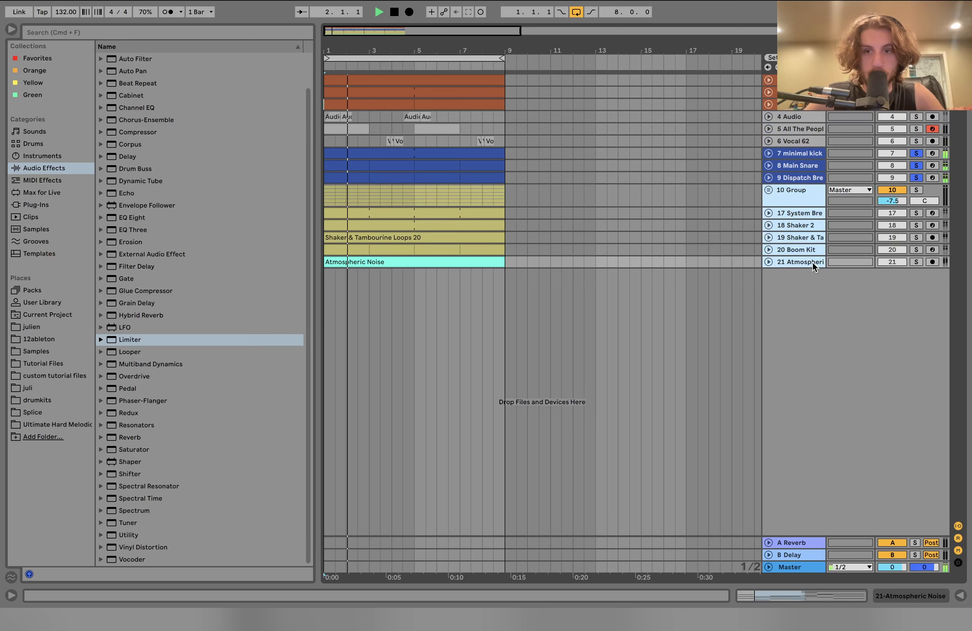
{"action": "left_click", "coordinate": [918, 261]}
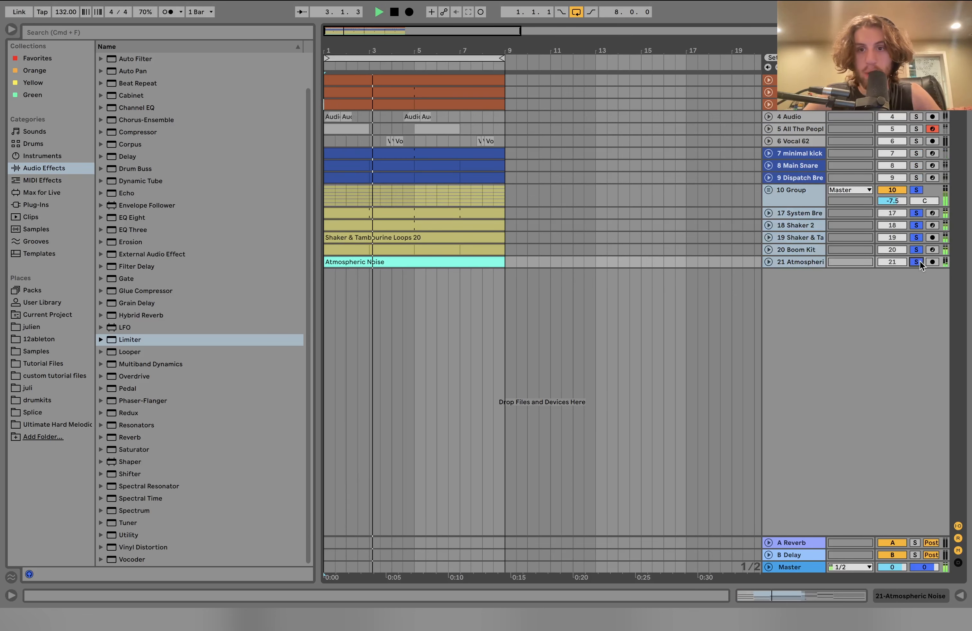
{"action": "key", "text": "space"}
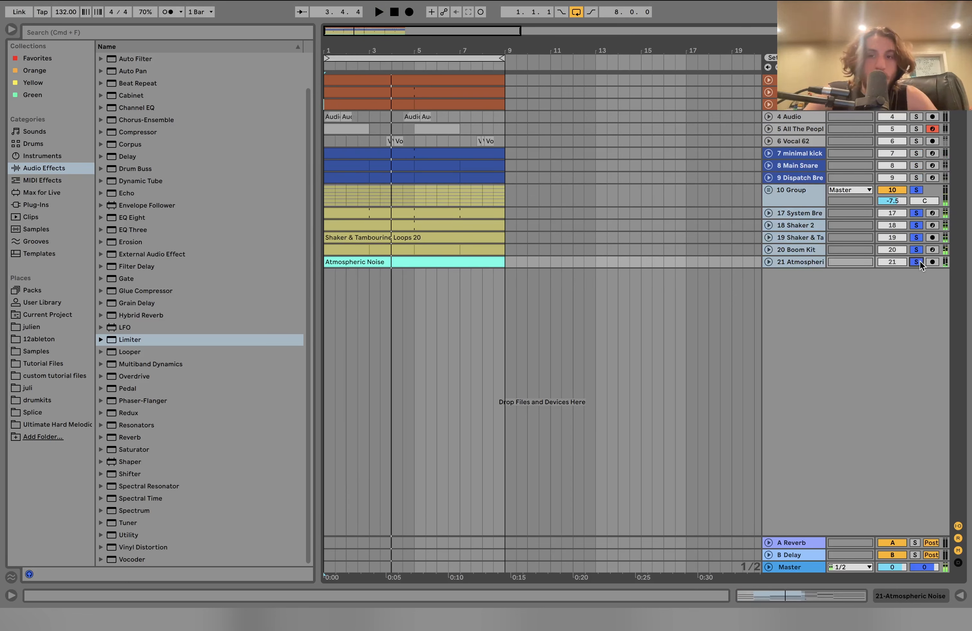
{"action": "left_click", "coordinate": [807, 154]}
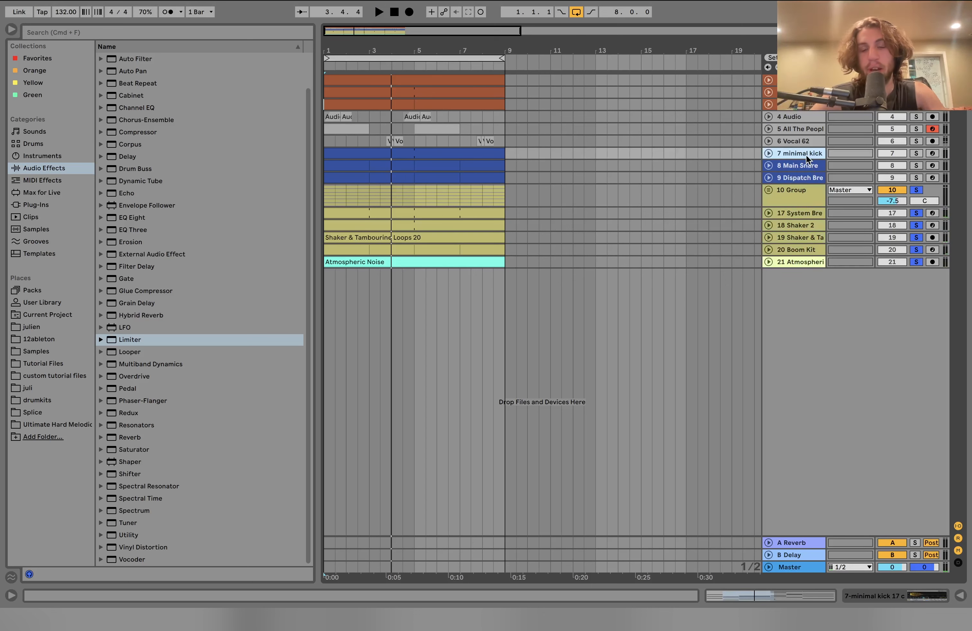
{"action": "left_click", "coordinate": [917, 190]}
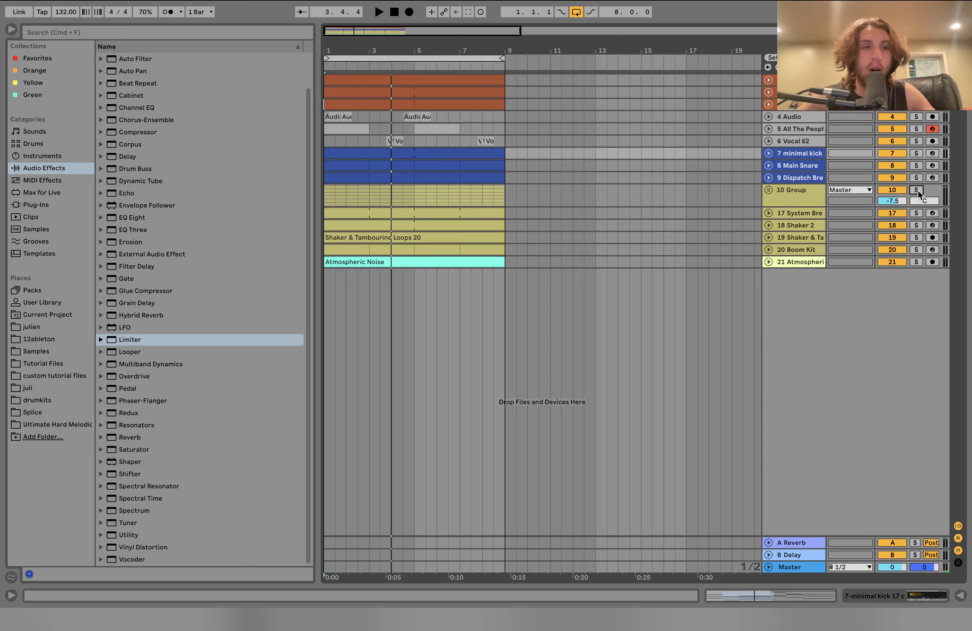
Step: Solo and play the Bass, Lead and Pad tracks, and unfold all three to show their notes
{"action": "left_click", "coordinate": [799, 80]}
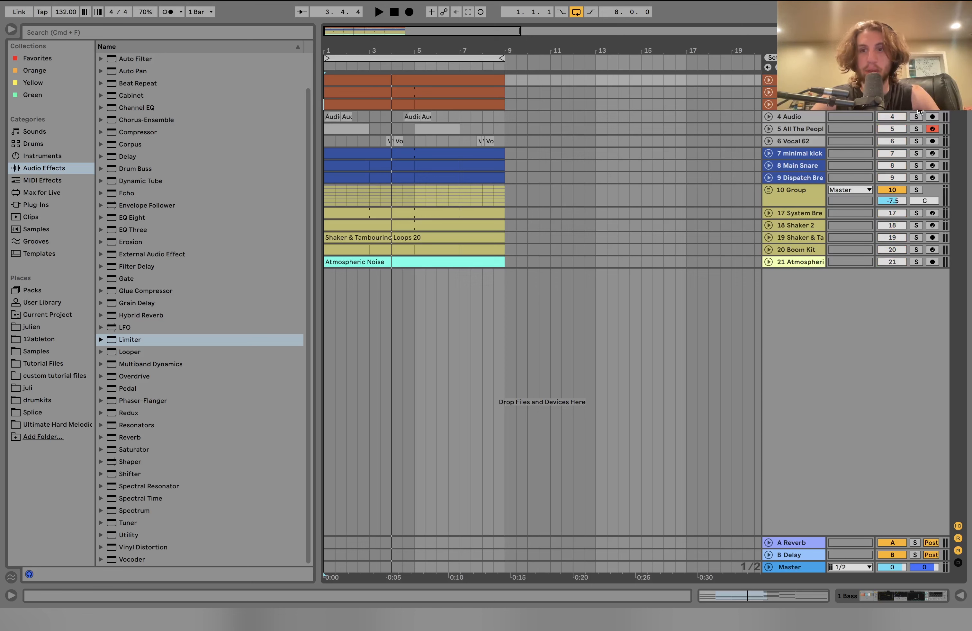
{"action": "key", "text": "space"}
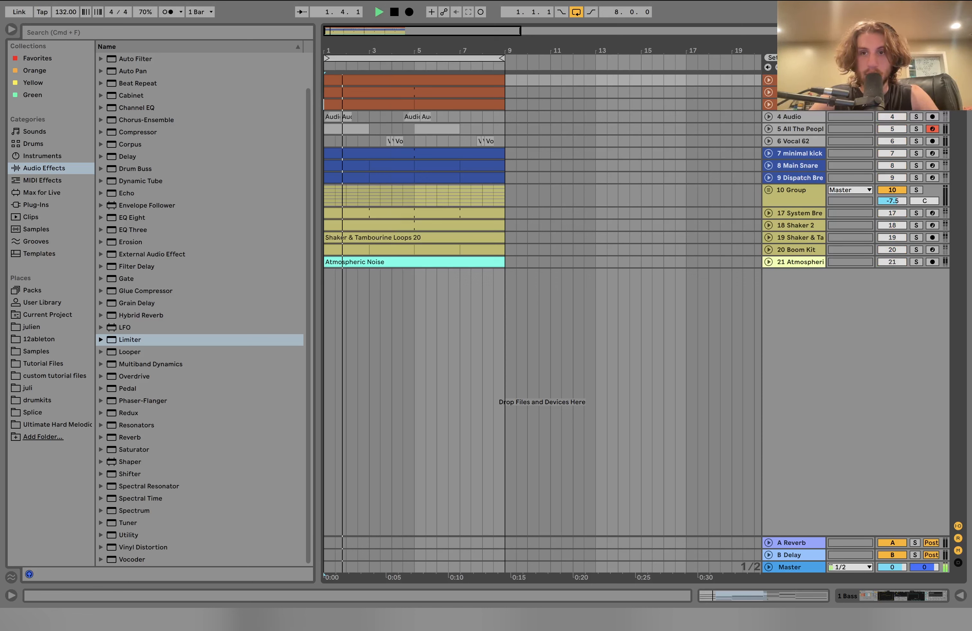
{"action": "left_click", "coordinate": [769, 105]}
{"action": "left_click", "coordinate": [769, 90]}
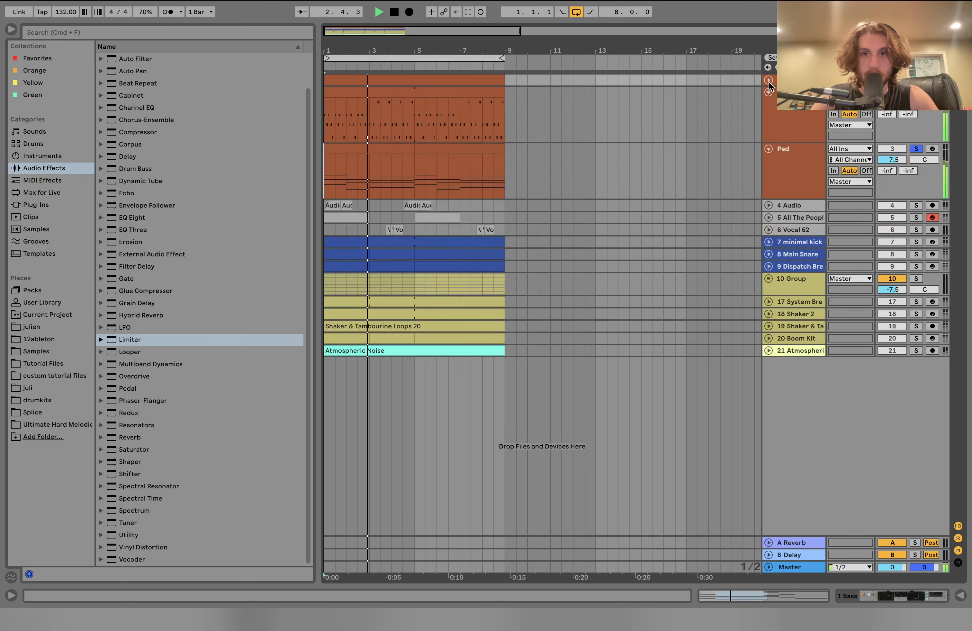
{"action": "left_click", "coordinate": [768, 79]}
{"action": "key", "text": "space"}
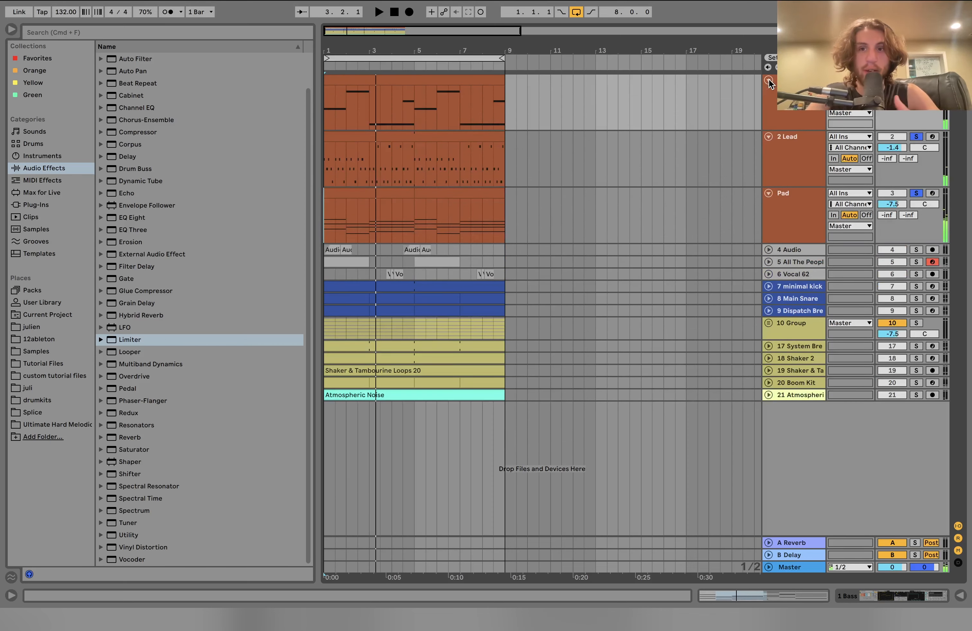
Step: Solo only the Bass track, play it and open its eight-bar MIDI clip in the note editor
{"action": "left_click", "coordinate": [916, 80]}
{"action": "left_click", "coordinate": [916, 80]}
{"action": "left_click", "coordinate": [799, 80]}
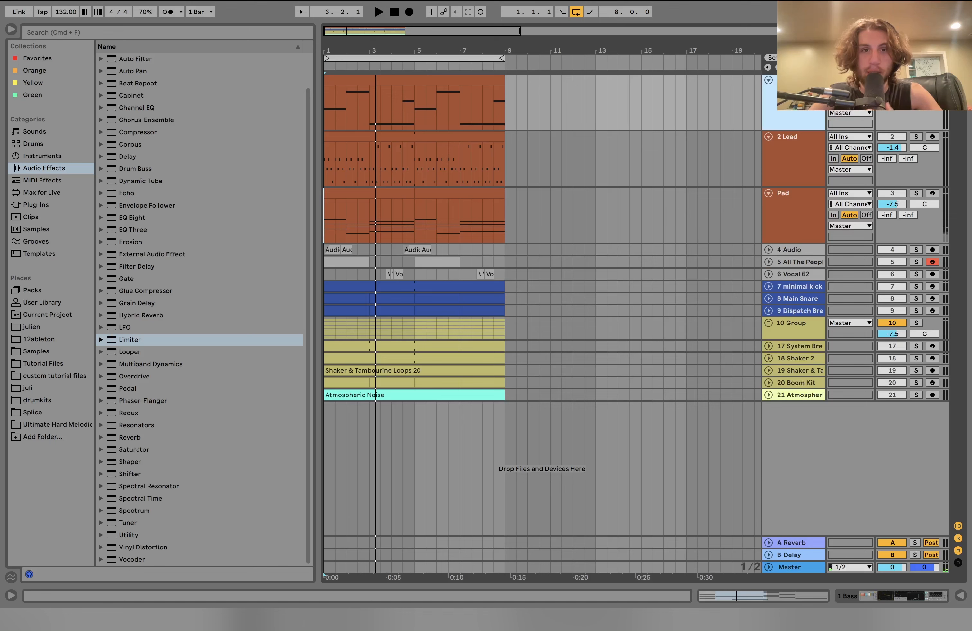
{"action": "key", "text": "space"}
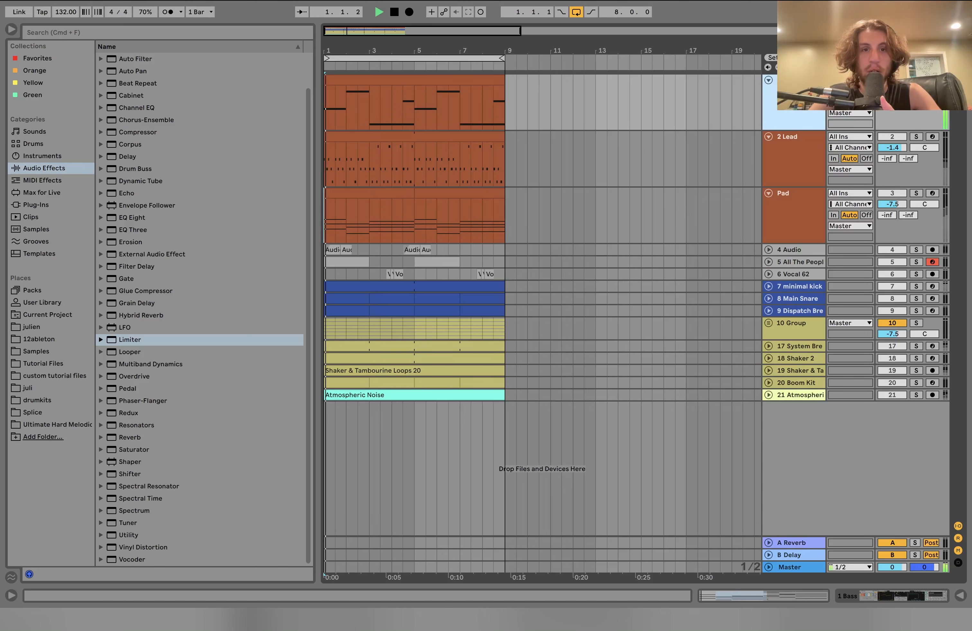
{"action": "double_click", "coordinate": [462, 84]}
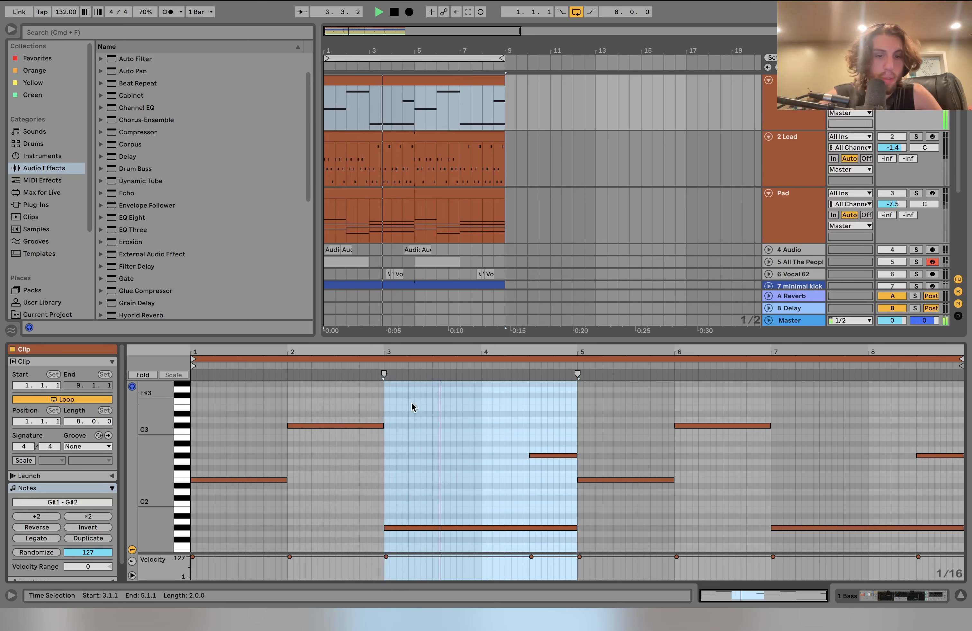
{"action": "key", "text": "space"}
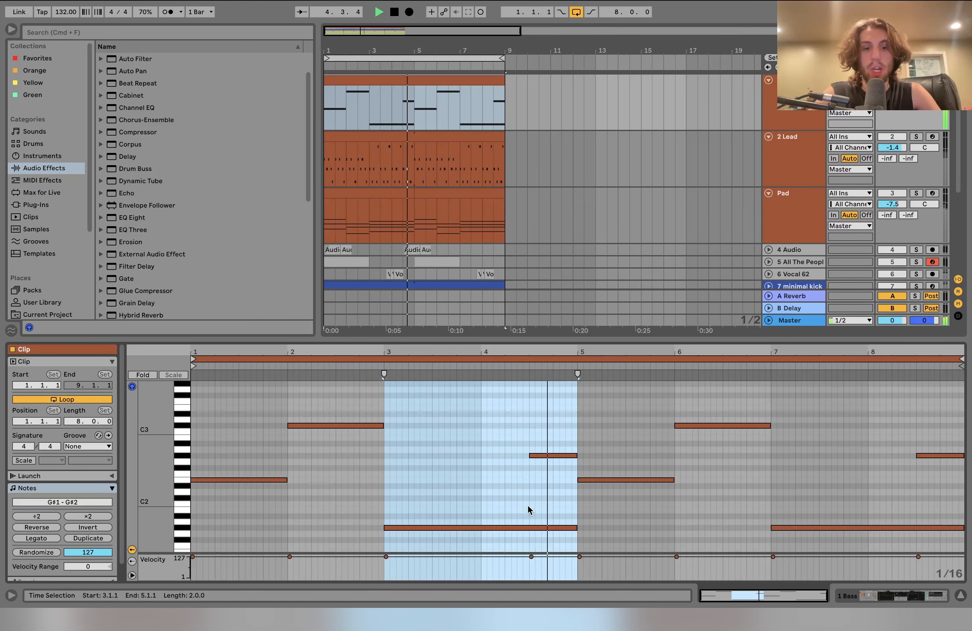
Step: Select the long G#1 note at bar 3, unsolo the Bass track and play its clip with the full mix
{"action": "left_click", "coordinate": [461, 528]}
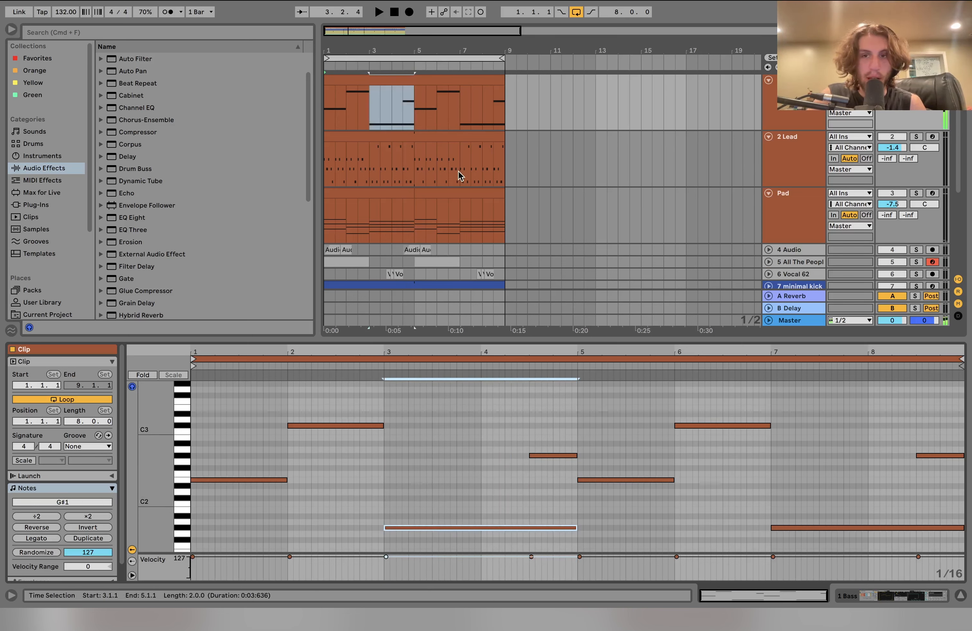
{"action": "left_click", "coordinate": [917, 80]}
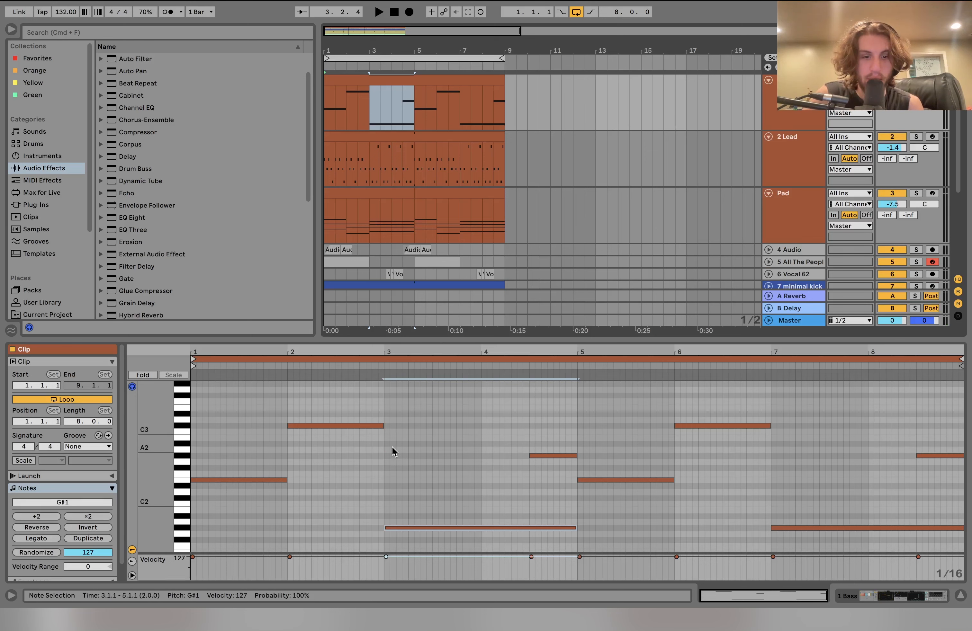
{"action": "left_click", "coordinate": [411, 528]}
{"action": "key", "text": "space"}
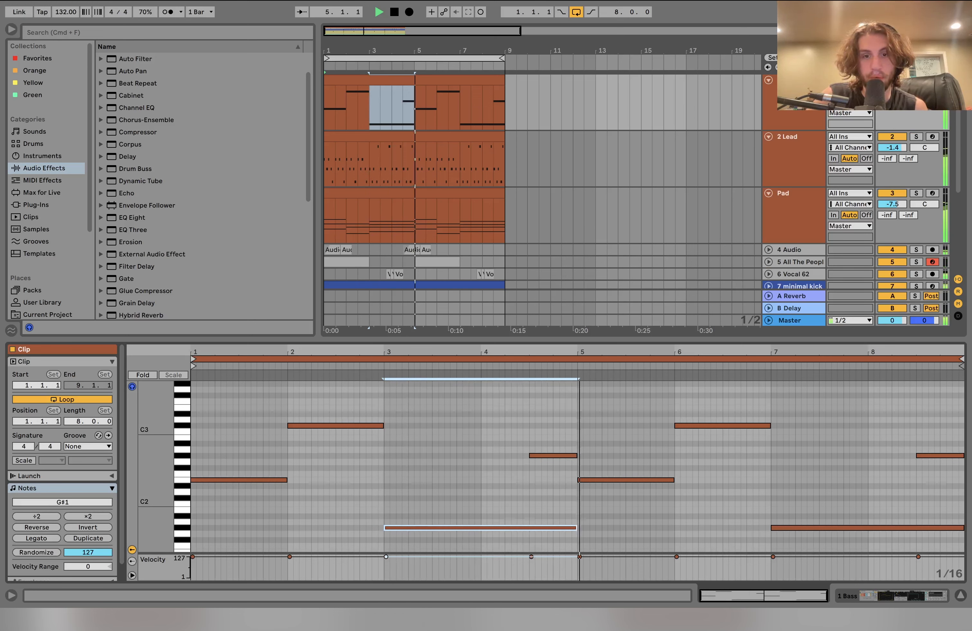
{"action": "key", "text": "space"}
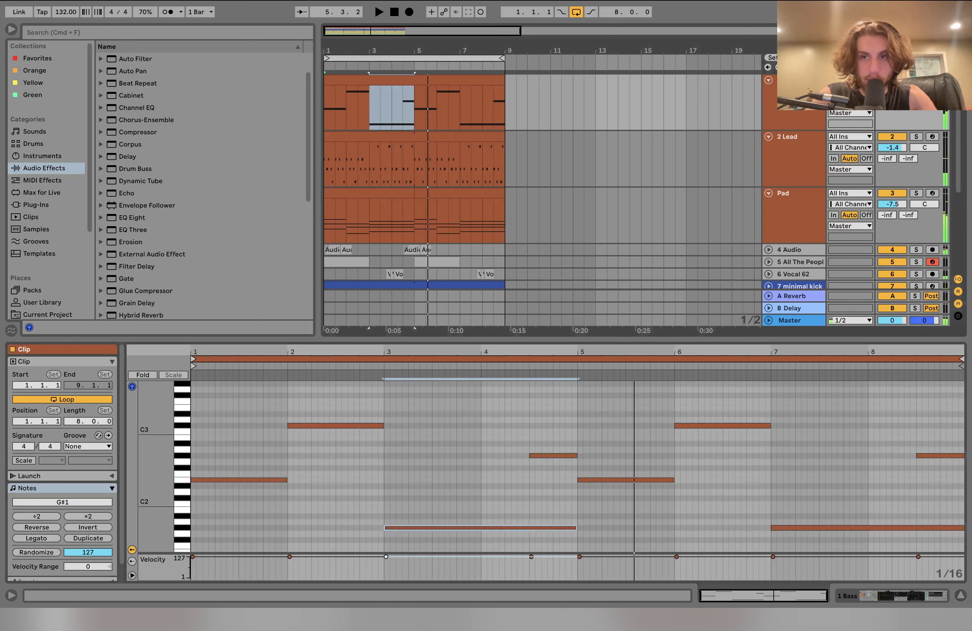
Step: Examine the bass line's first four bars by selecting the E2, C#3, G#1 and G#2 notes in turn
{"action": "left_click", "coordinate": [246, 480]}
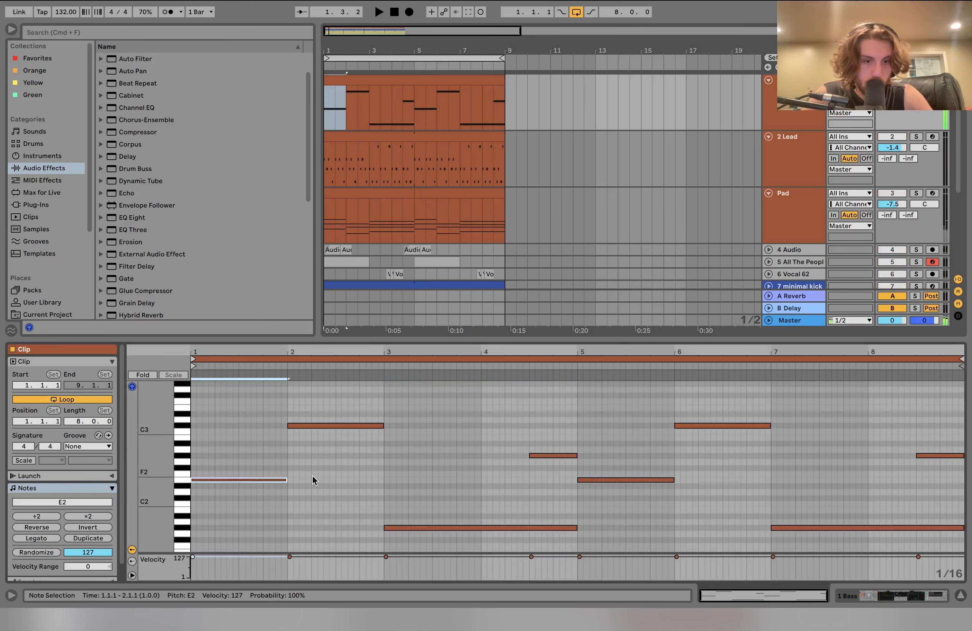
{"action": "scroll", "coordinate": [312, 475], "scroll_direction": "down", "scroll_amount": 1}
{"action": "left_click", "coordinate": [331, 407]}
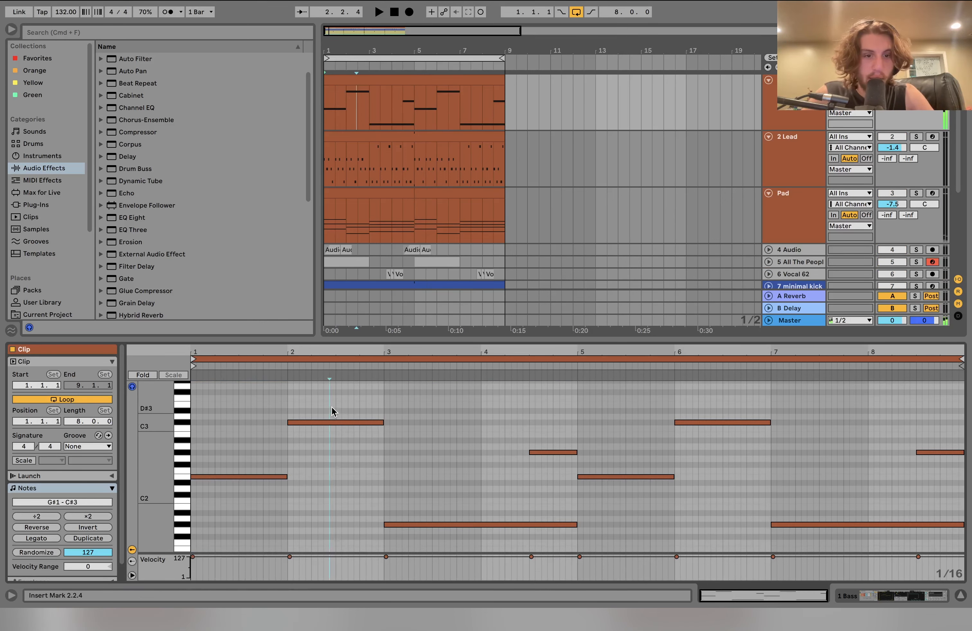
{"action": "left_click", "coordinate": [331, 422]}
{"action": "left_click", "coordinate": [403, 492]}
{"action": "left_click", "coordinate": [422, 525]}
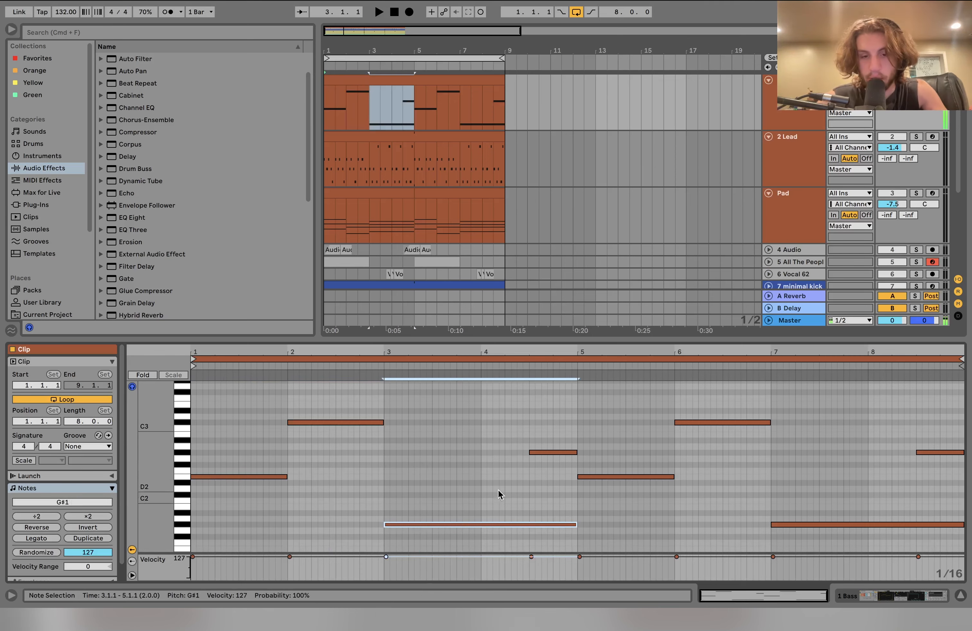
{"action": "left_click_drag", "start_coordinate": [532, 508], "coordinate": [528, 455]}
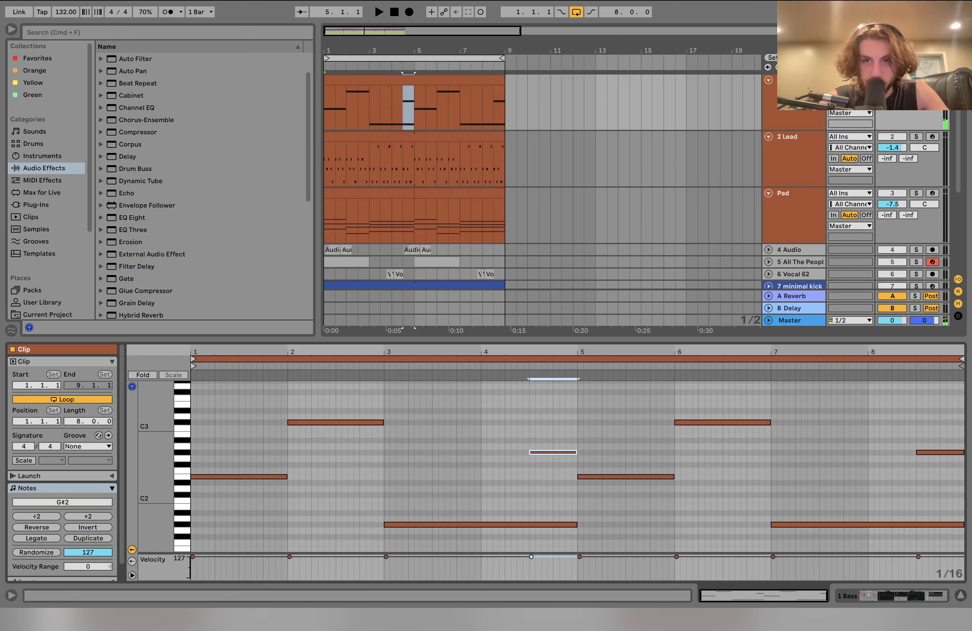
Step: Show the Bass track's devices and delete the Boost-type Amp that follows Wavetable in the displayed chain
{"action": "key", "text": "shift+Tab"}
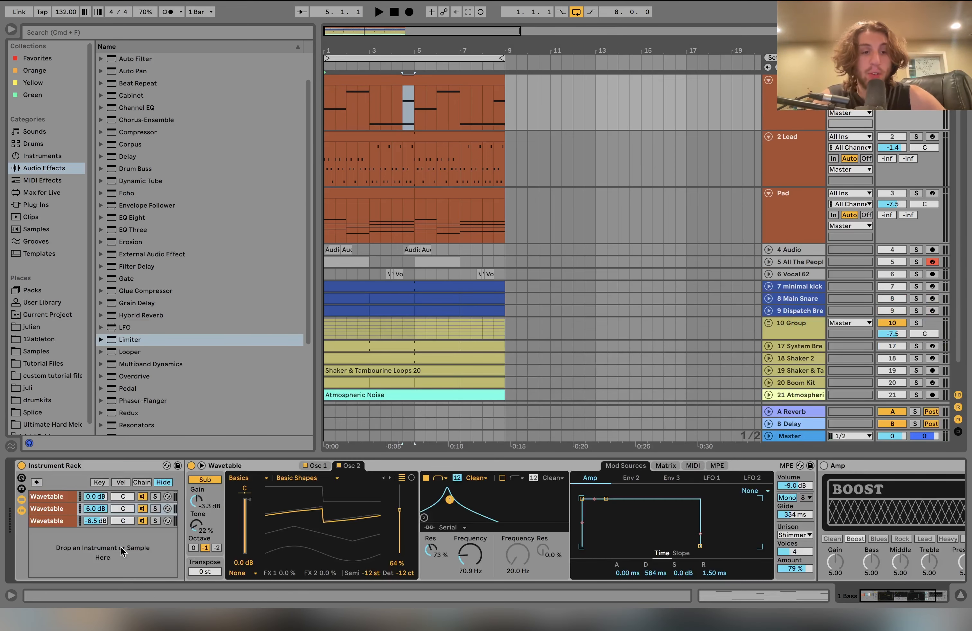
{"action": "scroll", "coordinate": [121, 547], "scroll_direction": "right", "scroll_amount": 1}
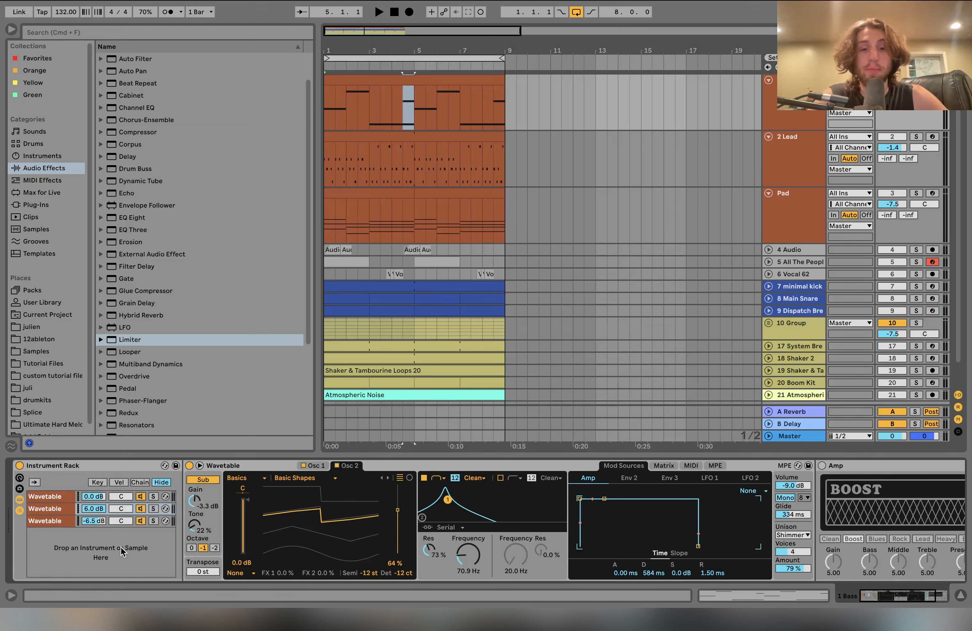
{"action": "left_click", "coordinate": [851, 465]}
{"action": "key", "text": "Delete"}
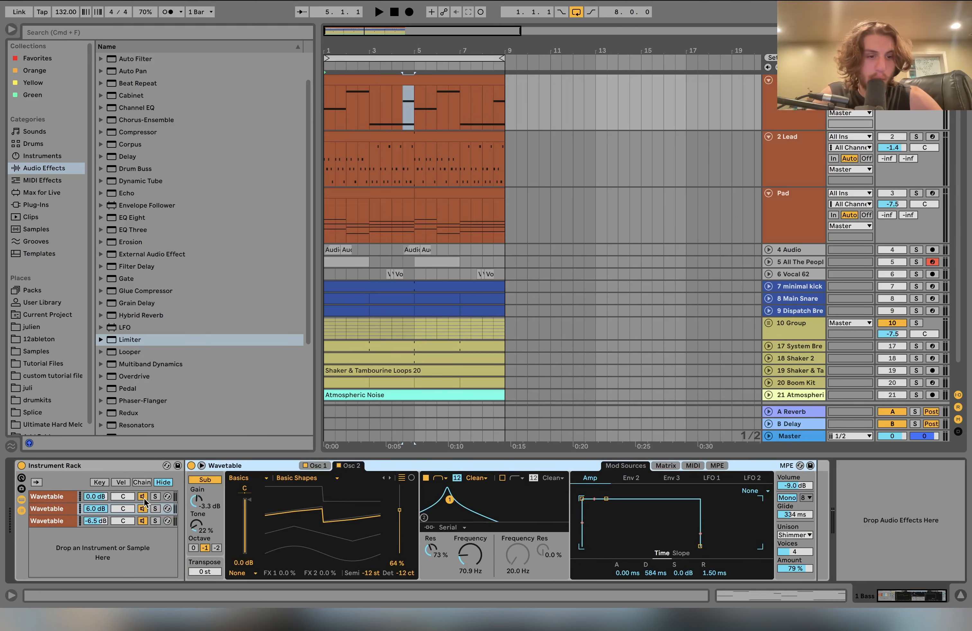
Step: Solo and play the rack's first Wavetable chain, and inspect its Osc 1 and Osc 2 settings
{"action": "left_click", "coordinate": [156, 497]}
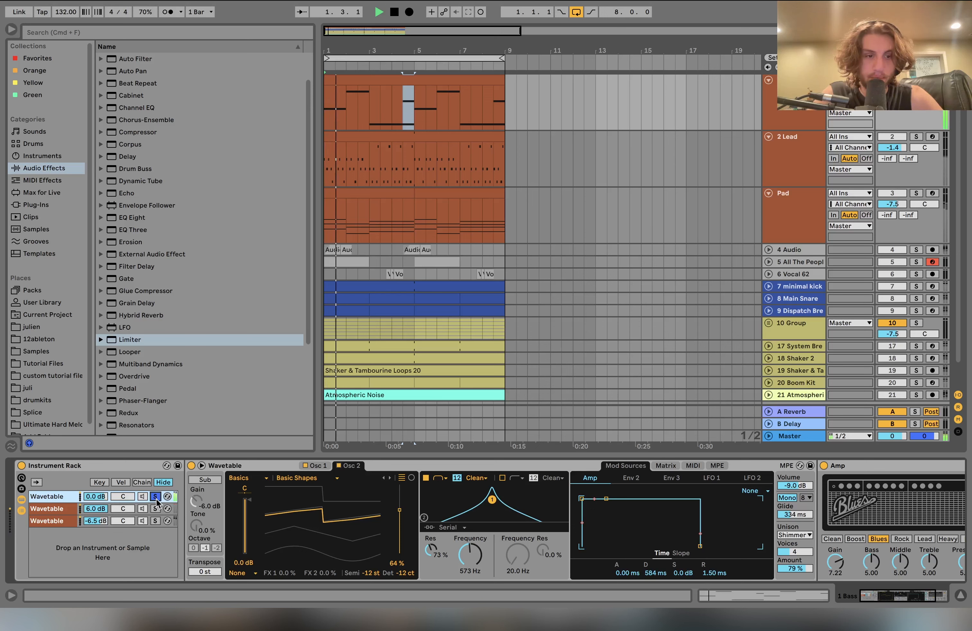
{"action": "key", "text": "space"}
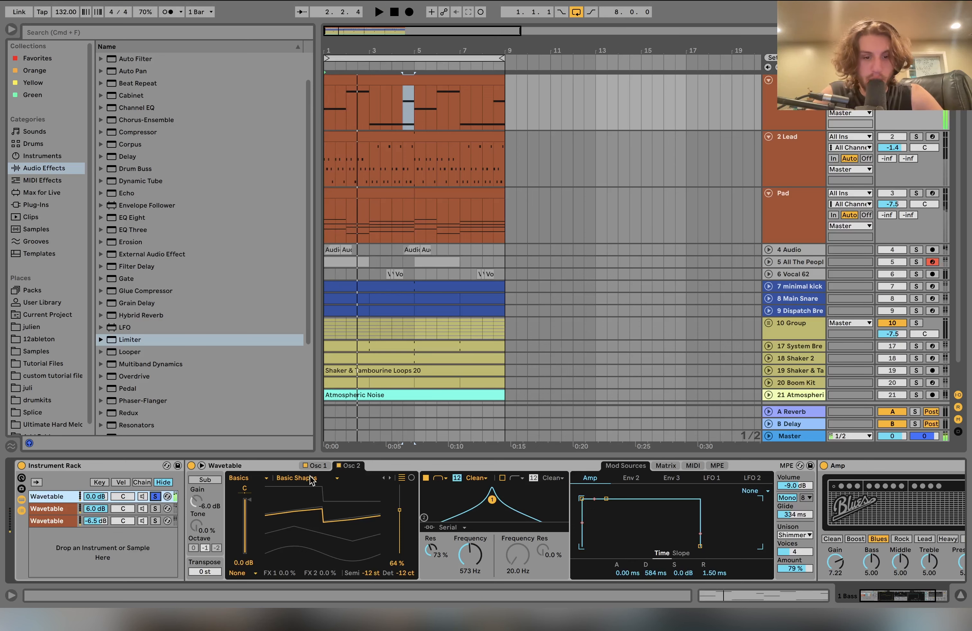
{"action": "left_click", "coordinate": [316, 466]}
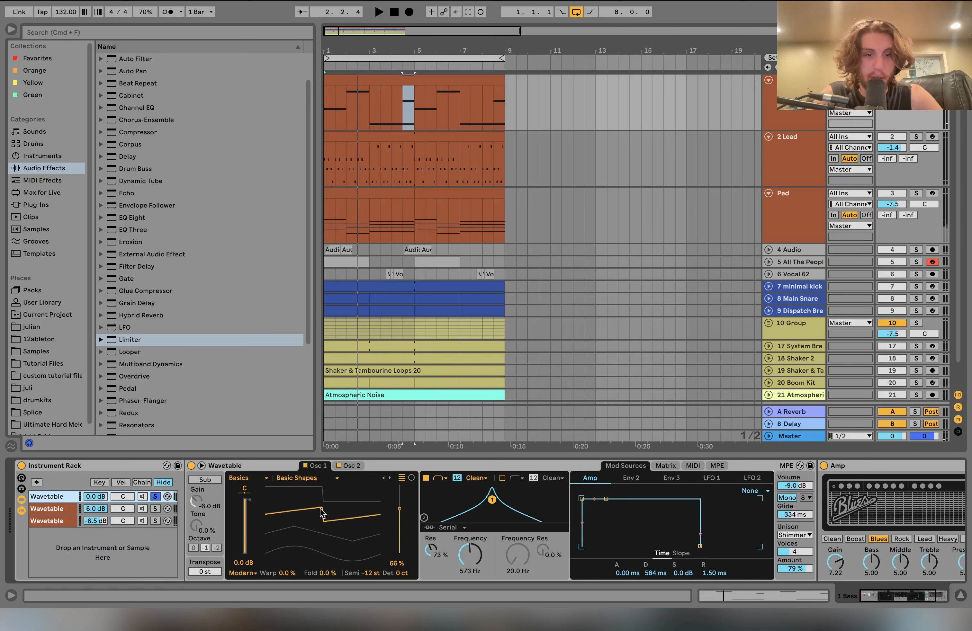
{"action": "left_click", "coordinate": [348, 466]}
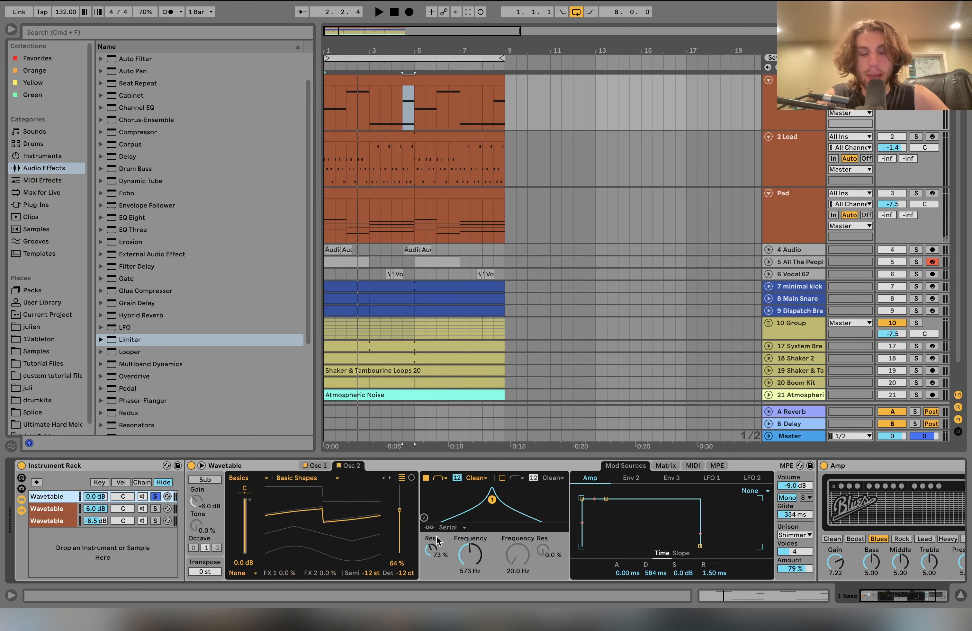
Step: Play the first Wavetable chain and compare its sound with the Blues-type Amp bypassed and re-enabled
{"action": "key", "text": "space"}
{"action": "scroll", "coordinate": [455, 540], "scroll_direction": "right", "scroll_amount": 5}
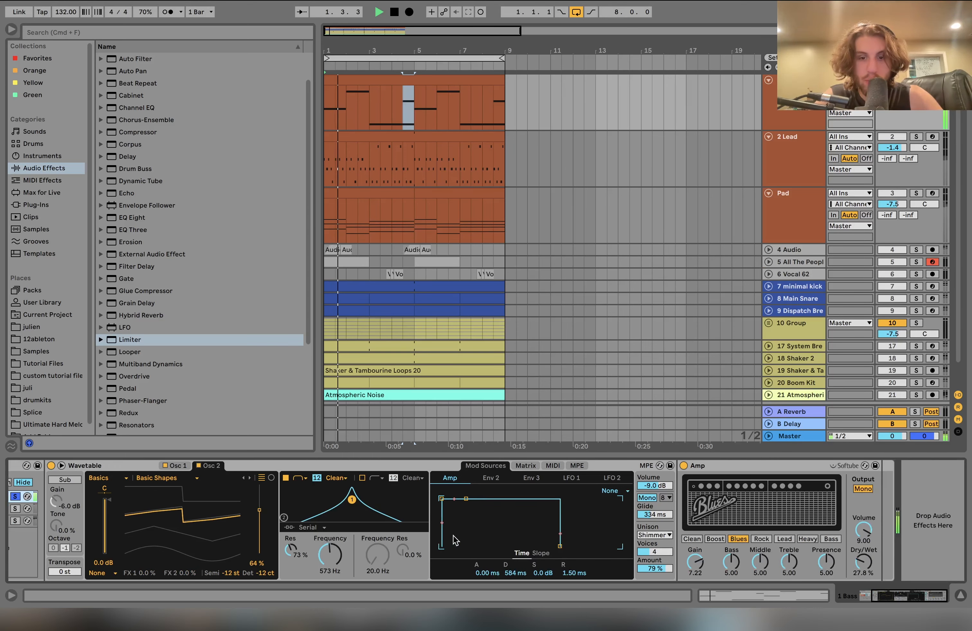
{"action": "key", "text": "space"}
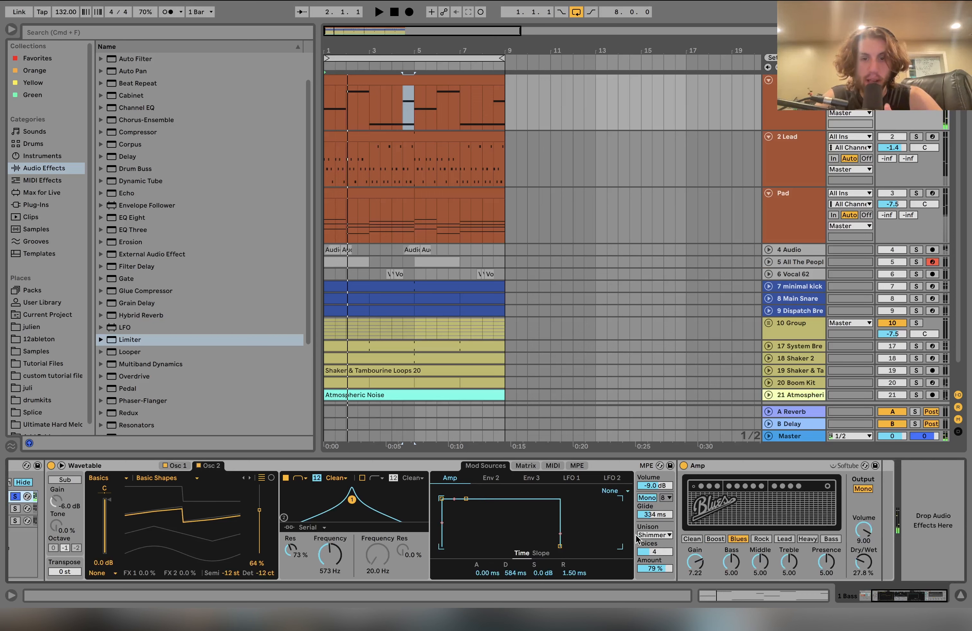
{"action": "left_click", "coordinate": [683, 466]}
{"action": "key", "text": "space"}
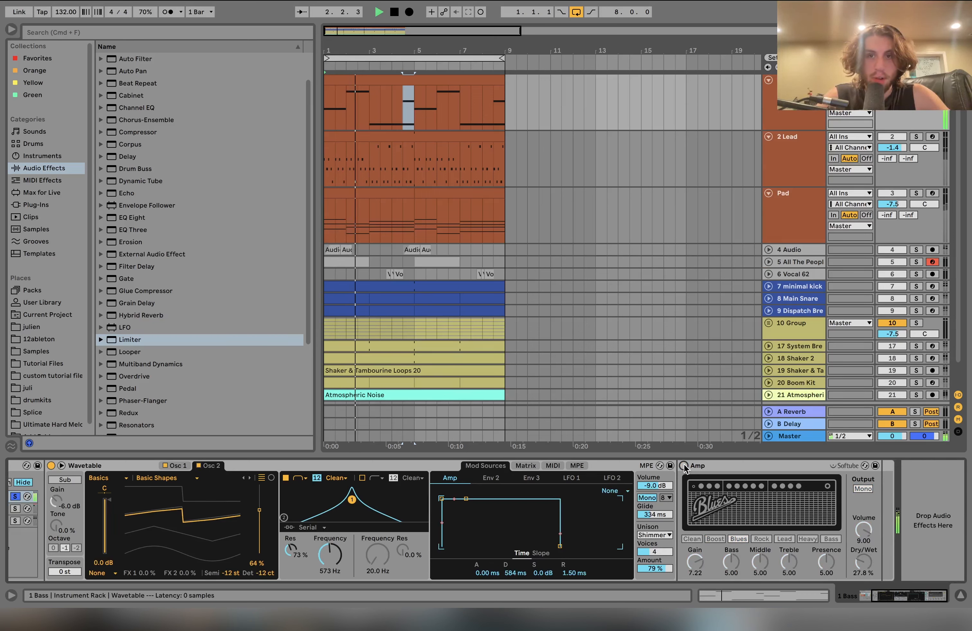
{"action": "left_click", "coordinate": [683, 466]}
{"action": "key", "text": "space"}
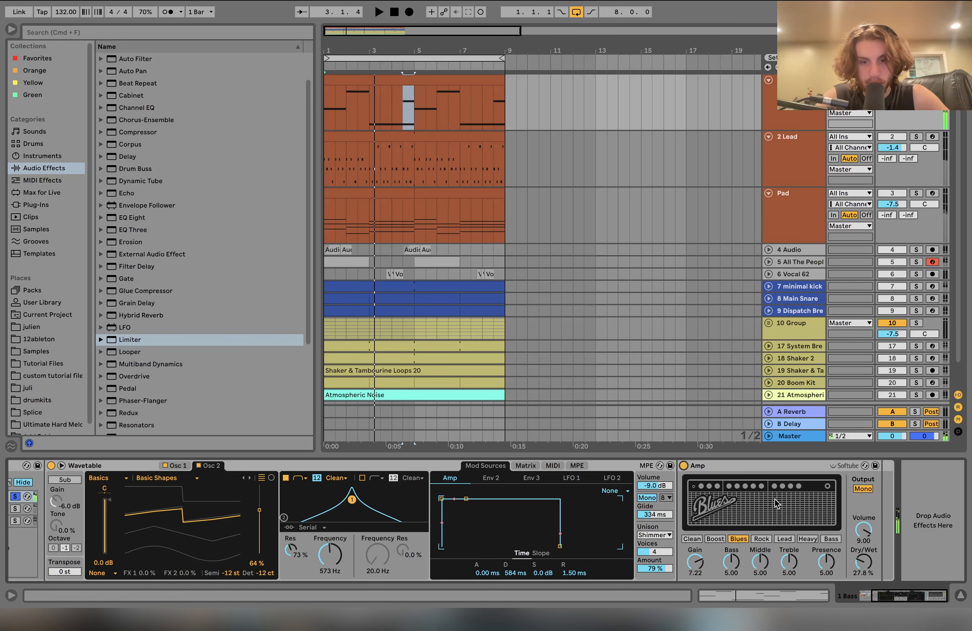
Step: Solo and play the rack's second Wavetable chain, and inspect its Osc 1 settings
{"action": "scroll", "coordinate": [718, 507], "scroll_direction": "left", "scroll_amount": 5}
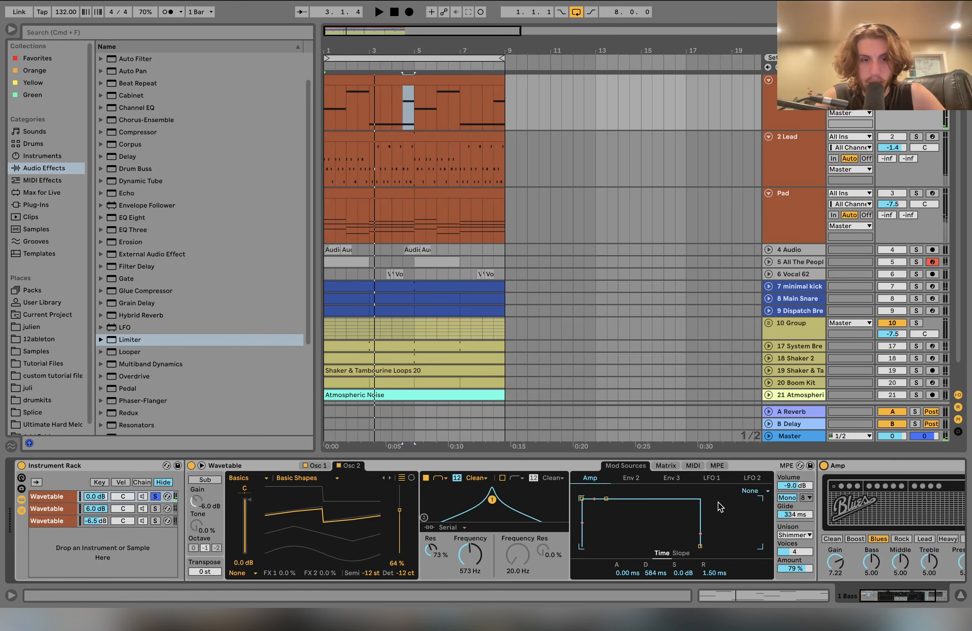
{"action": "left_click", "coordinate": [155, 510]}
{"action": "key", "text": "space"}
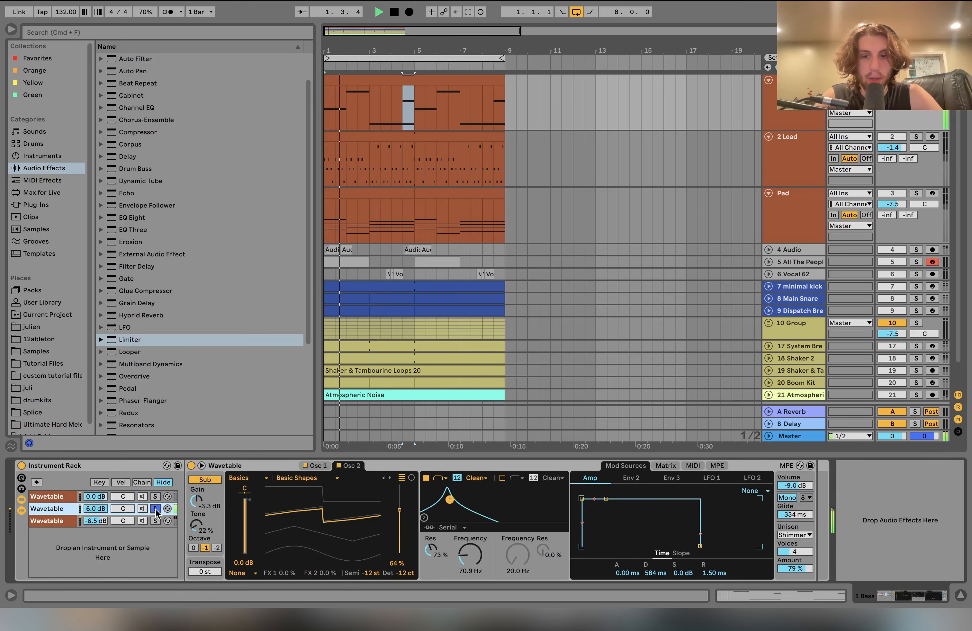
{"action": "key", "text": "space"}
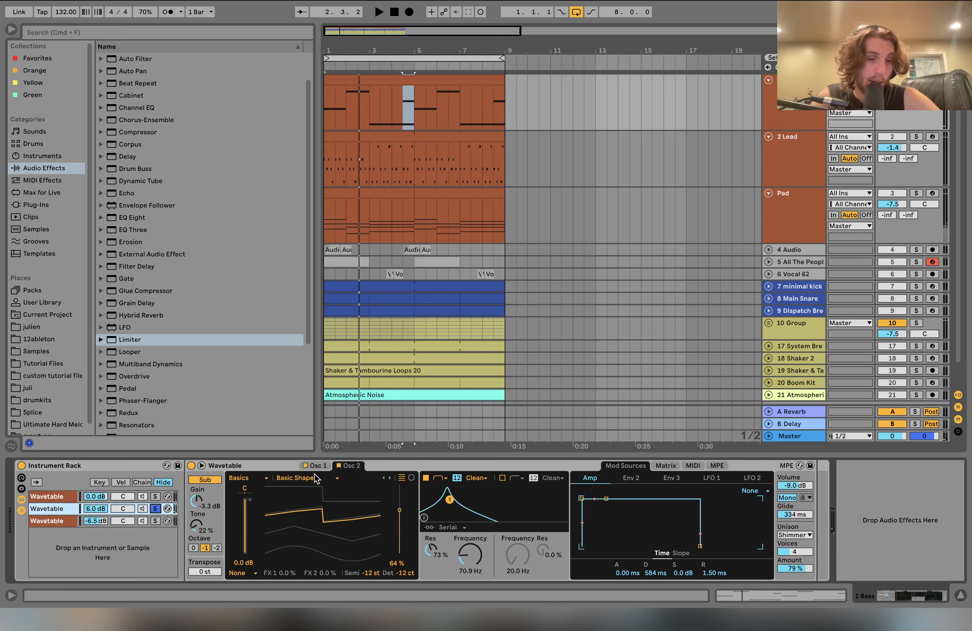
{"action": "left_click", "coordinate": [360, 466]}
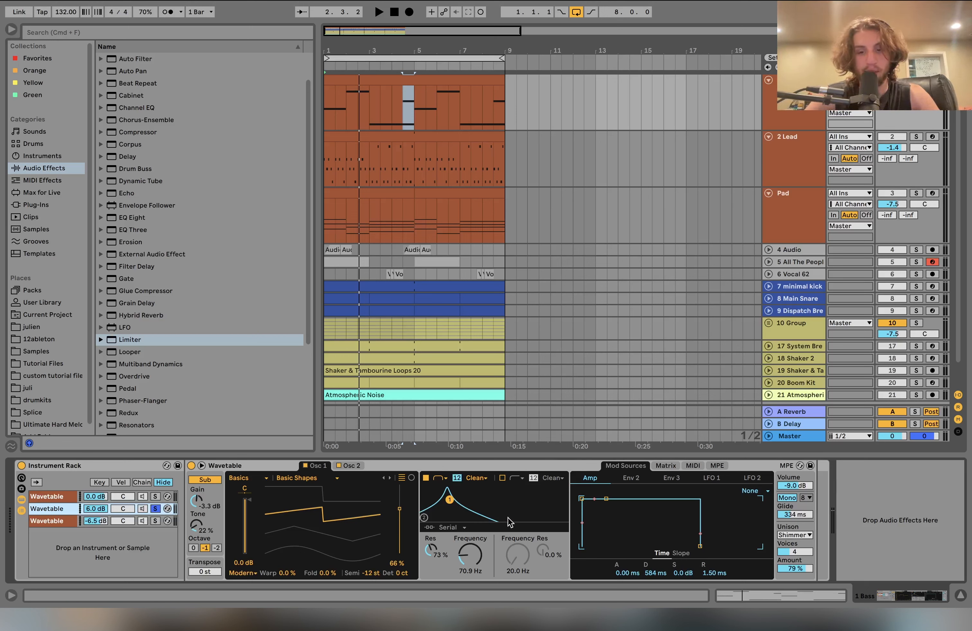
{"action": "key", "text": "space"}
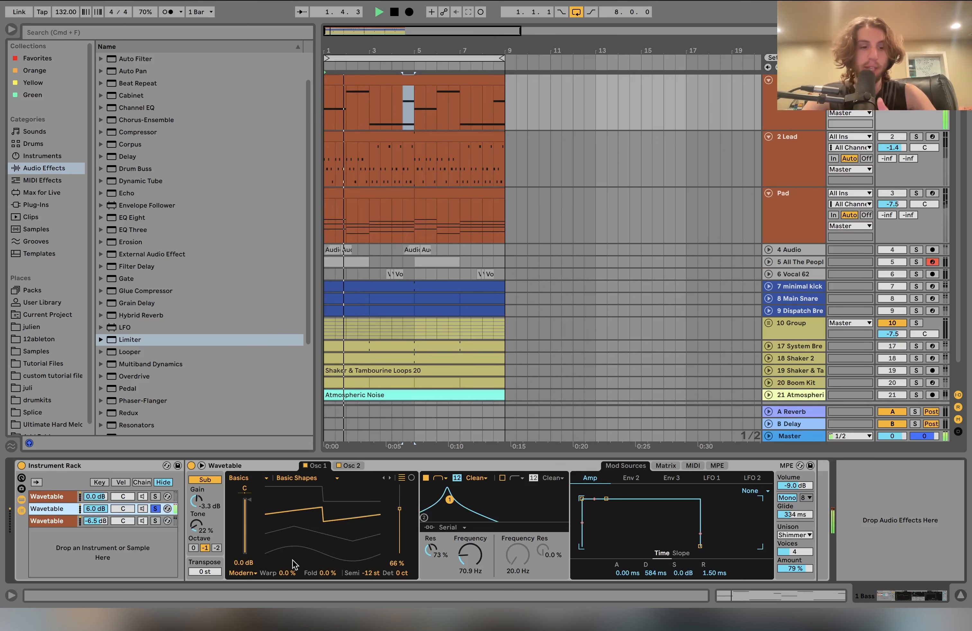
Step: Solo and play the rack's third Wavetable chain, inspecting its Osc 1, Osc 2 and Boost-type Amp settings
{"action": "key", "text": "Down"}
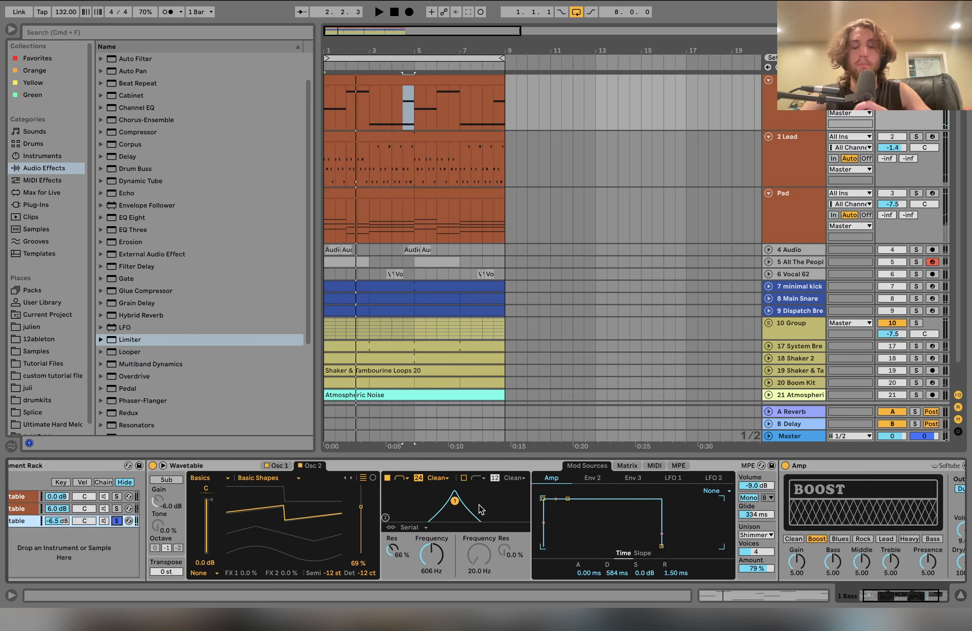
{"action": "key", "text": "space"}
{"action": "left_click", "coordinate": [276, 466]}
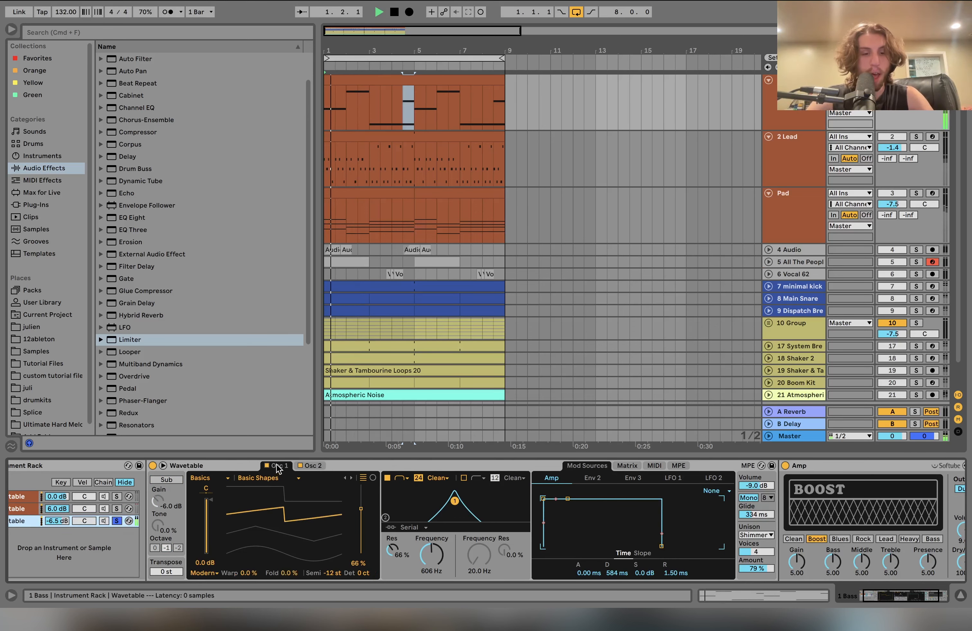
{"action": "left_click", "coordinate": [313, 465]}
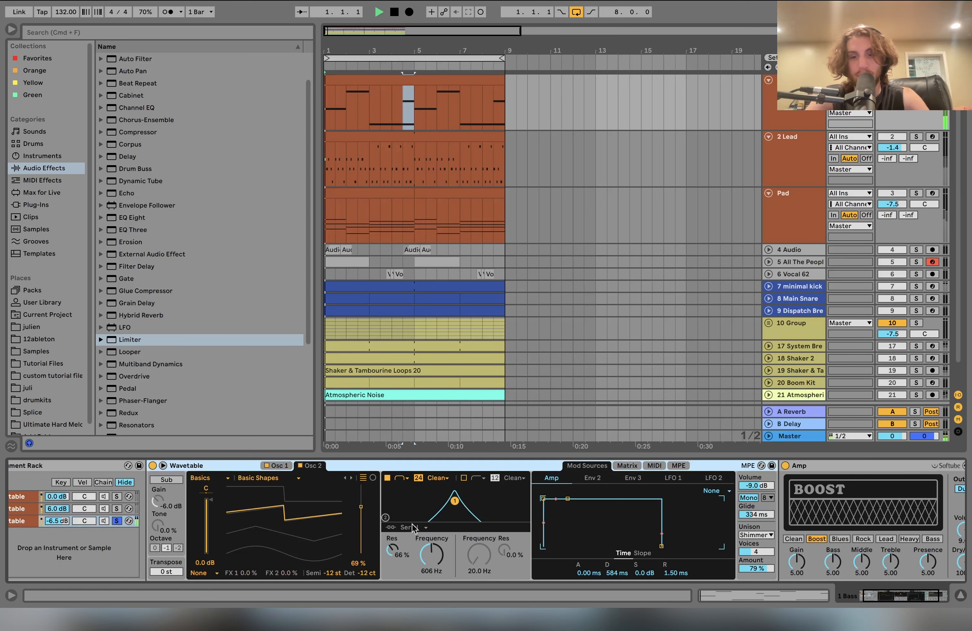
{"action": "scroll", "coordinate": [614, 554], "scroll_direction": "right", "scroll_amount": 3}
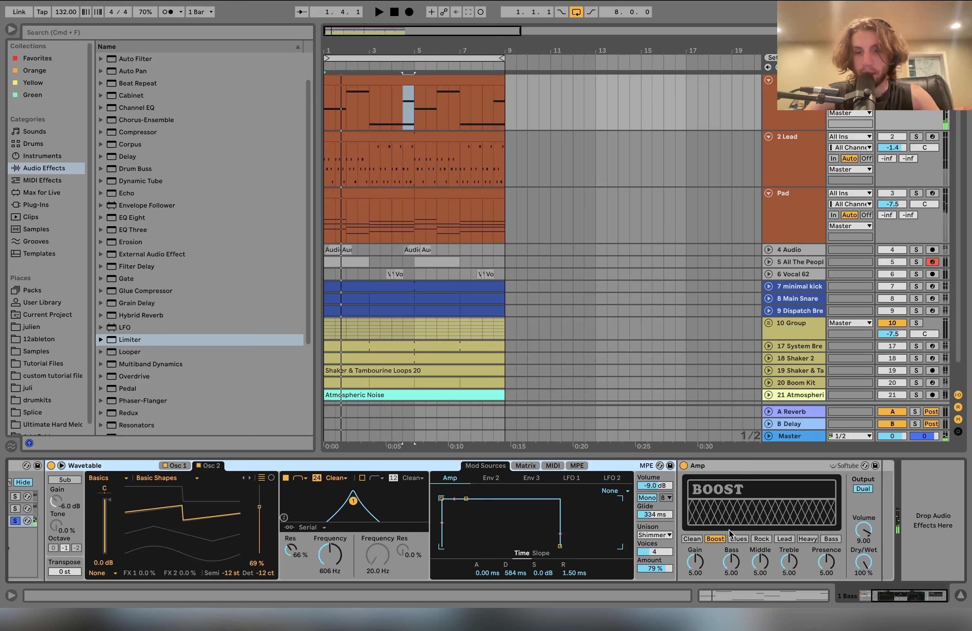
Step: Unsolo the third Wavetable chain and play all three bass layers together
{"action": "scroll", "coordinate": [748, 581], "scroll_direction": "left", "scroll_amount": 5}
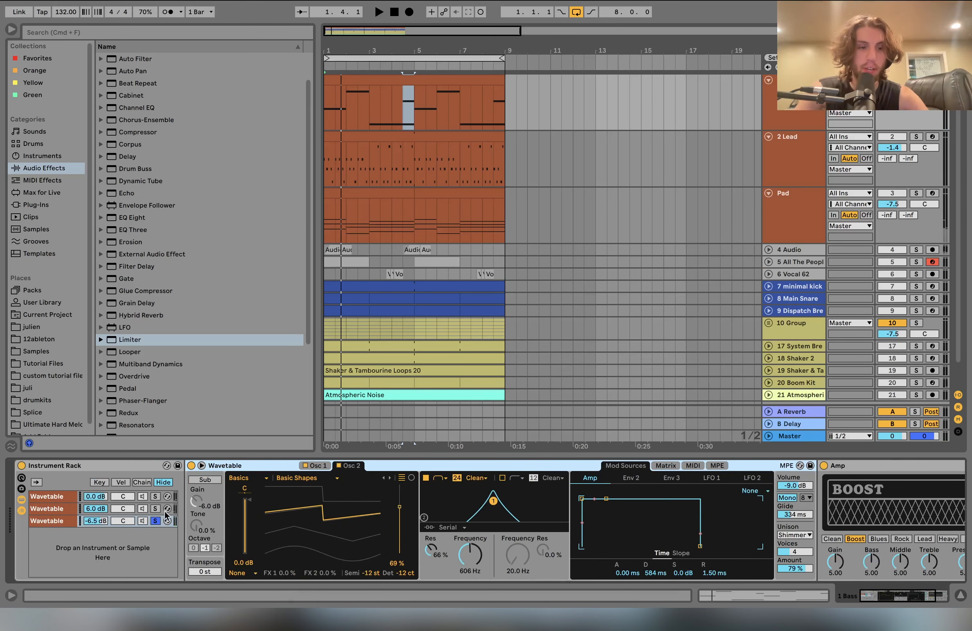
{"action": "left_click", "coordinate": [142, 521]}
{"action": "key", "text": "space"}
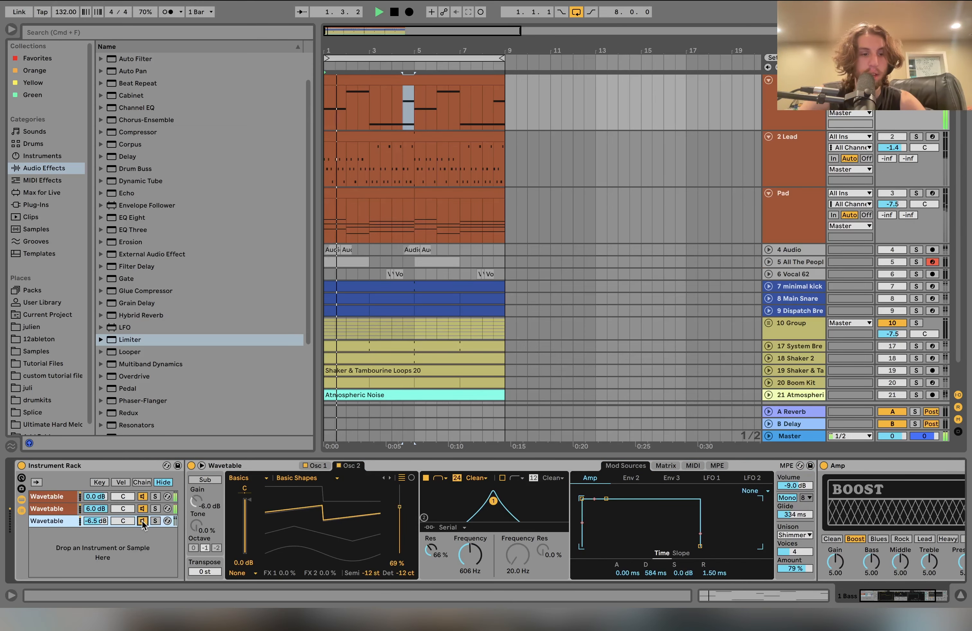
{"action": "key", "text": "space"}
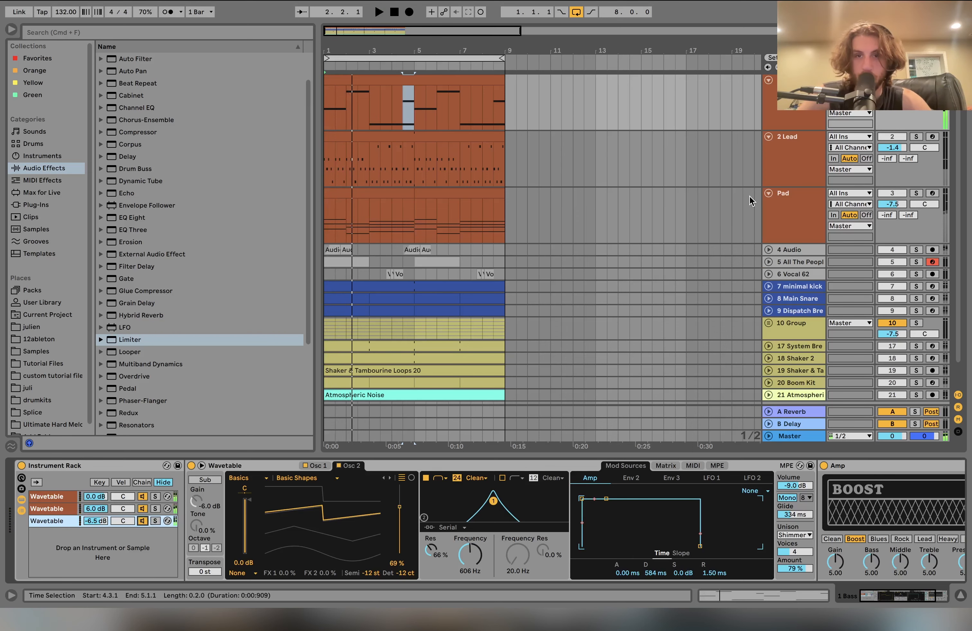
Step: Solo and play the Lead track, and open its clip in the note editor
{"action": "left_click", "coordinate": [917, 137]}
{"action": "key", "text": "space"}
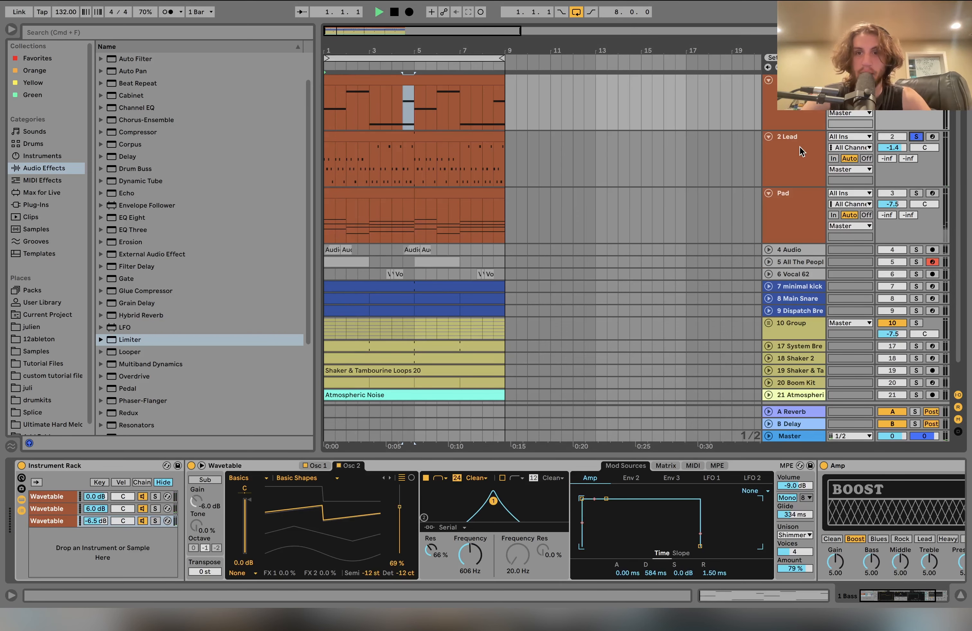
{"action": "left_click", "coordinate": [800, 147]}
{"action": "double_click", "coordinate": [457, 136]}
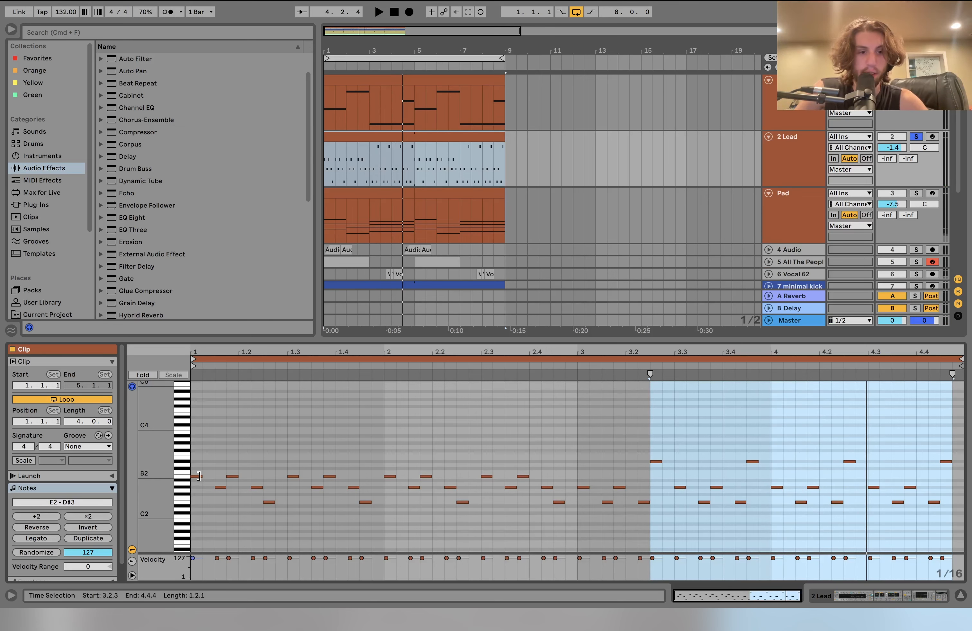
Step: Examine the Lead clip's opening notes down to E2, the E2 to G#2 group starting bar 3, and the D#3 note that follows
{"action": "left_click_drag", "start_coordinate": [197, 451], "coordinate": [267, 515]}
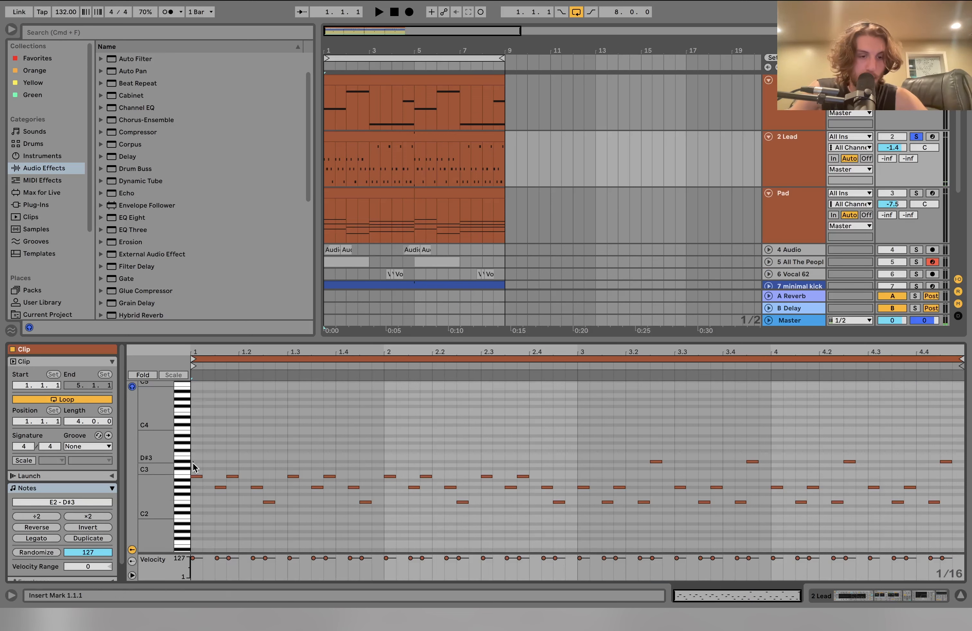
{"action": "left_click", "coordinate": [221, 487]}
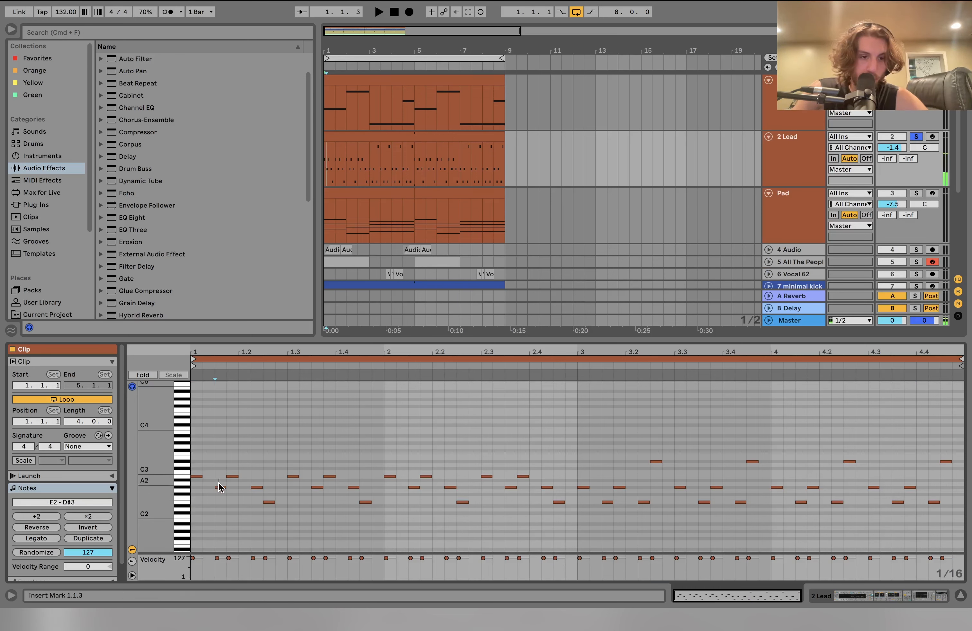
{"action": "left_click", "coordinate": [267, 501]}
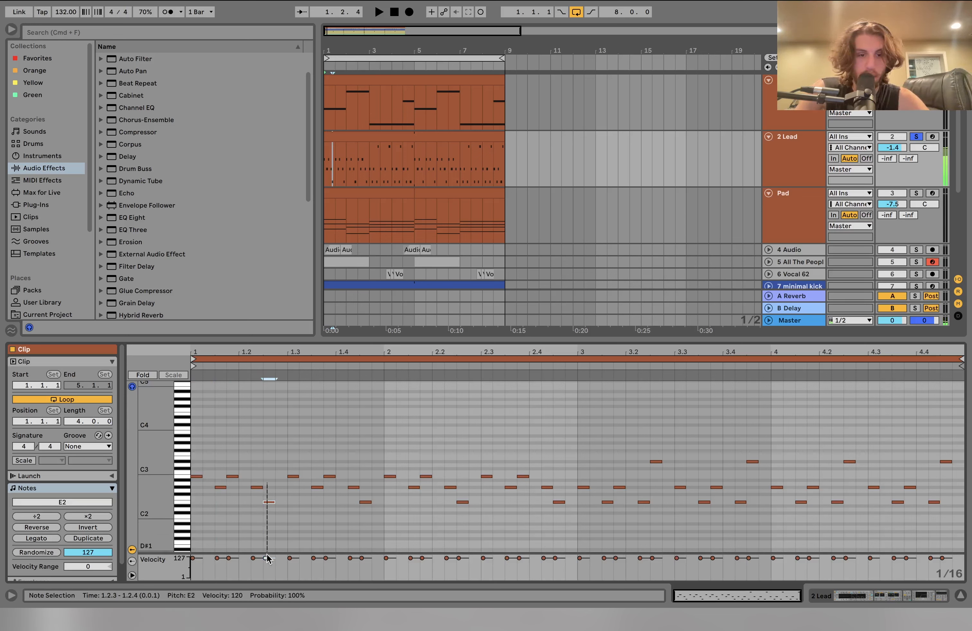
{"action": "key", "text": "space"}
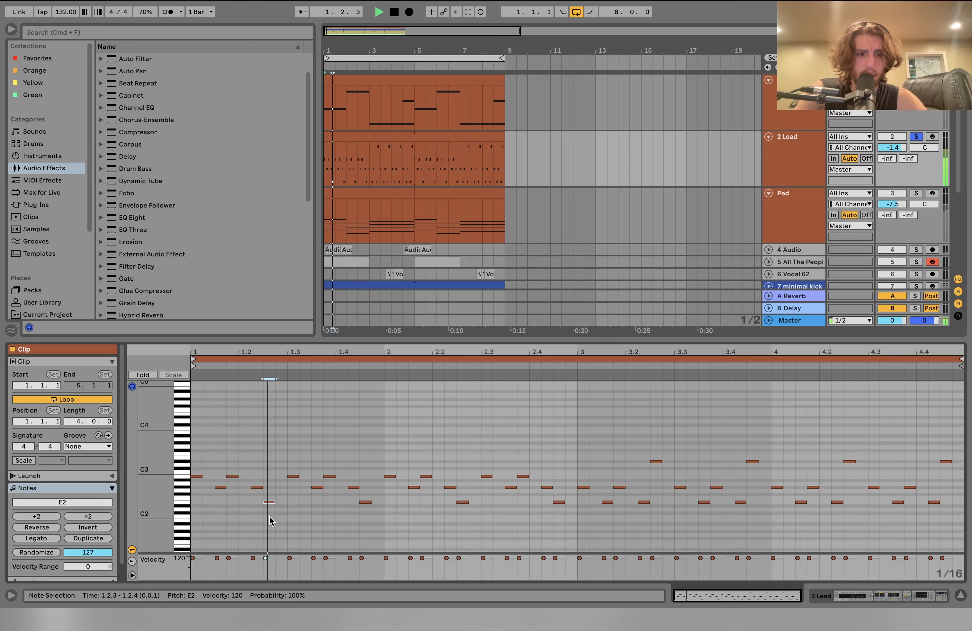
{"action": "key", "text": "space"}
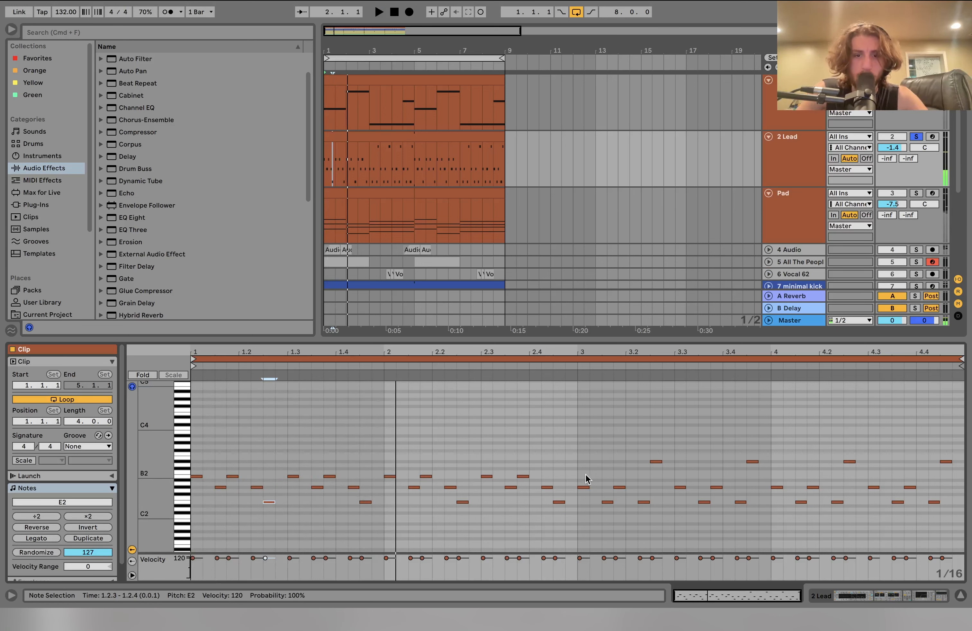
{"action": "mouse_move", "coordinate": [582, 473]}
{"action": "left_mouse_down"}
{"action": "mouse_move", "coordinate": [588, 502]}
{"action": "mouse_move", "coordinate": [642, 513]}
{"action": "left_mouse_up"}
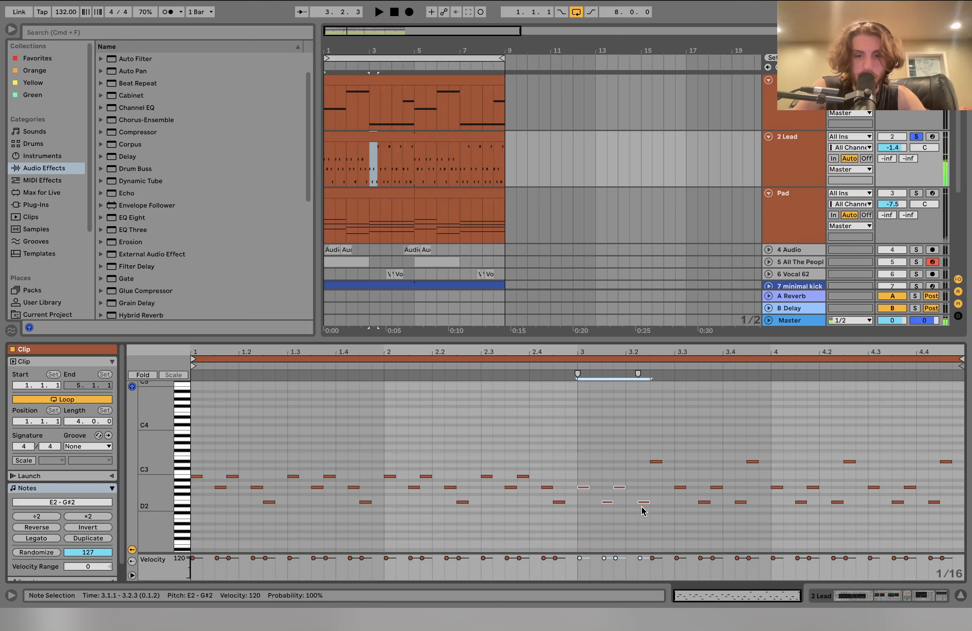
{"action": "left_click", "coordinate": [656, 461]}
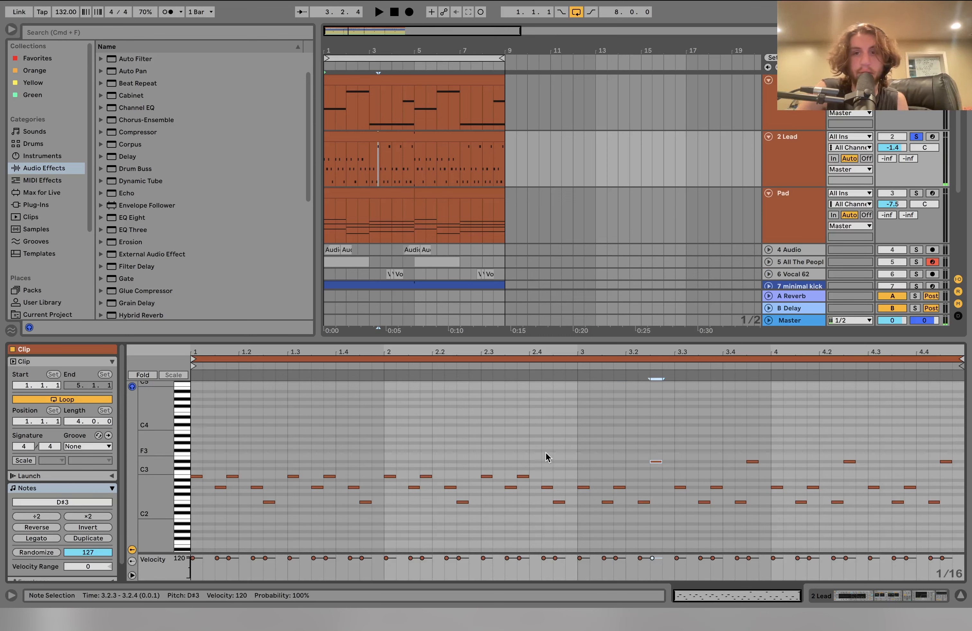
Step: Select the Lead clip in the arrangement and play it from the start
{"action": "left_click", "coordinate": [417, 77]}
{"action": "left_click", "coordinate": [407, 136]}
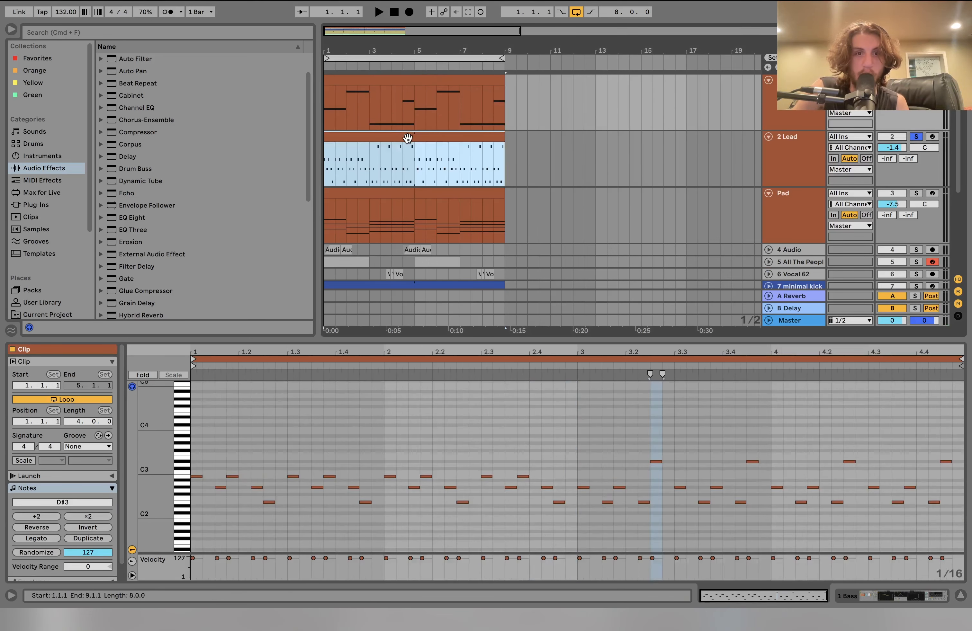
{"action": "key", "text": "space"}
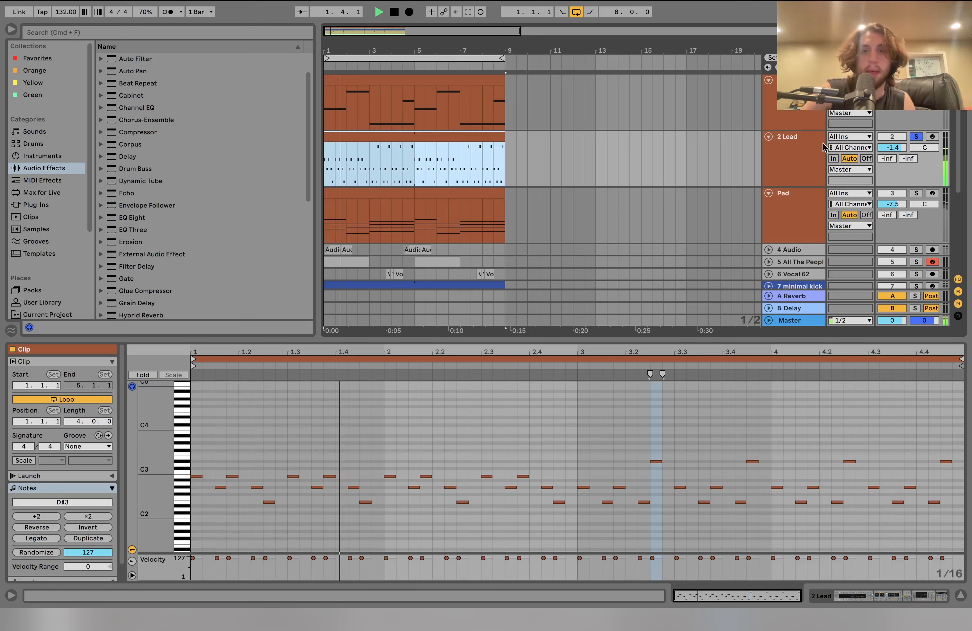
{"action": "key", "text": "space"}
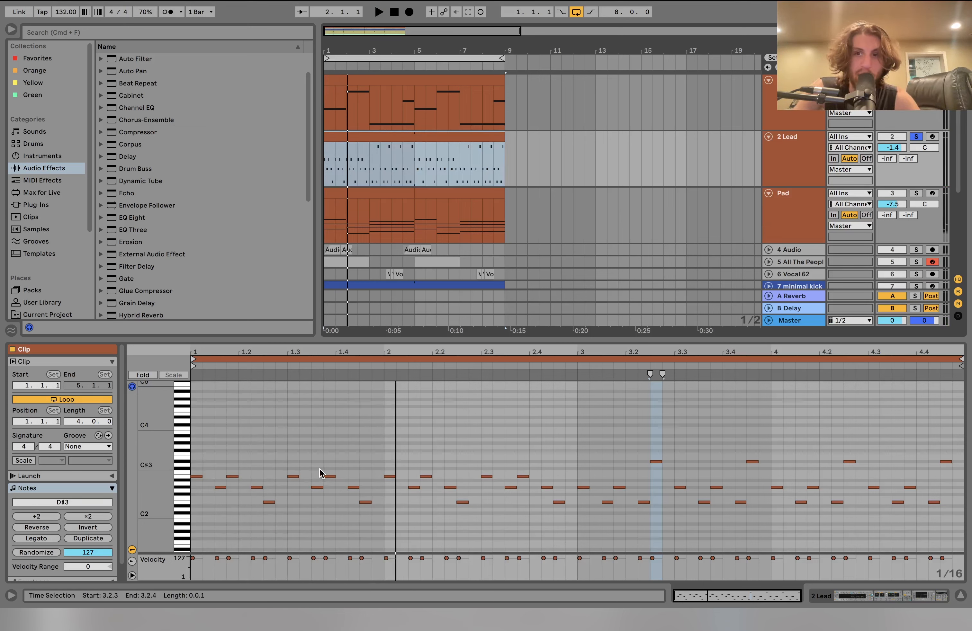
Step: Play the Lead part again and show the Lead track's device chain
{"action": "left_click", "coordinate": [209, 347]}
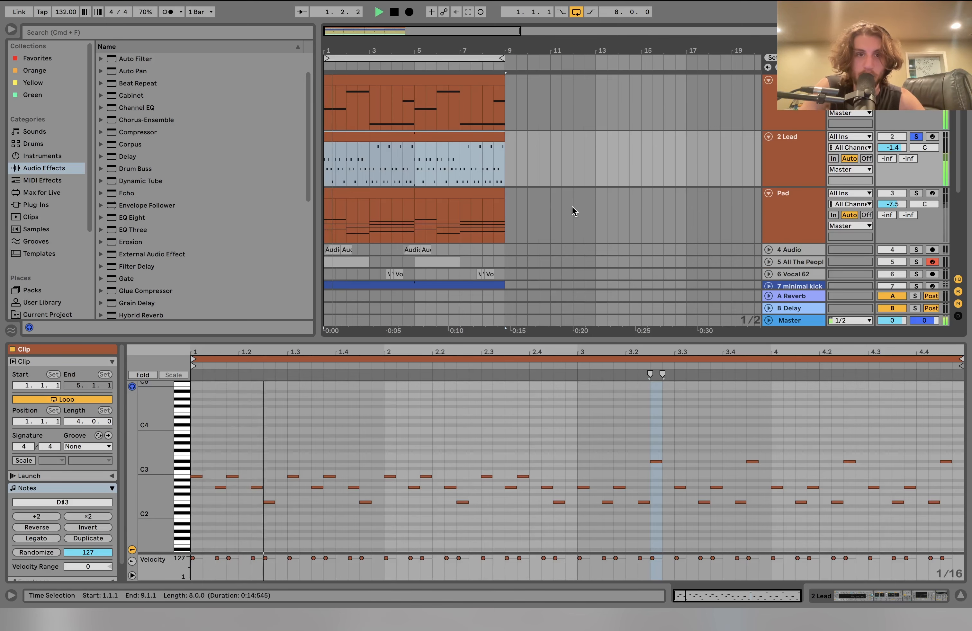
{"action": "left_click", "coordinate": [796, 155]}
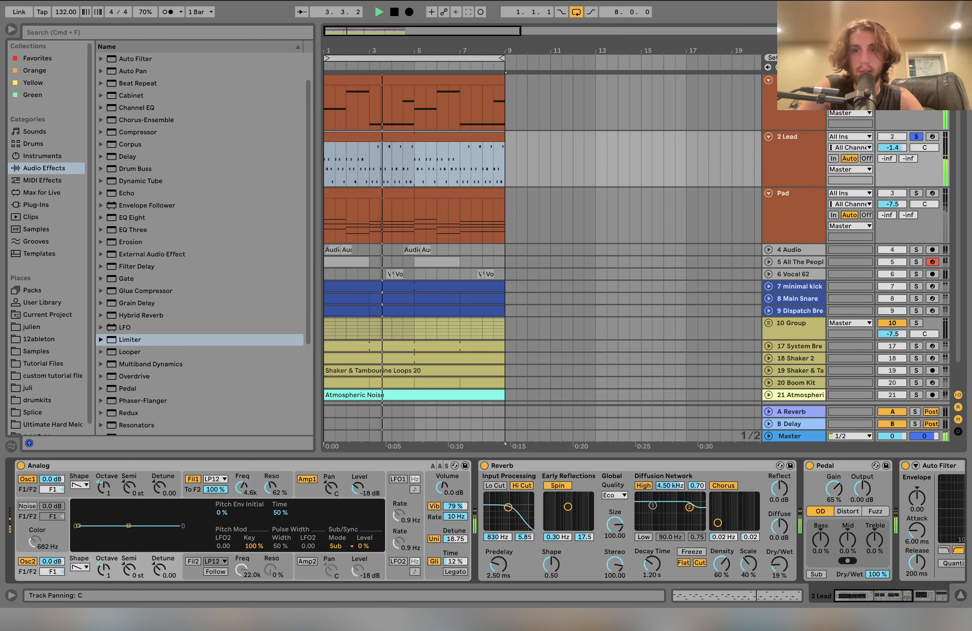
{"action": "key", "text": "space"}
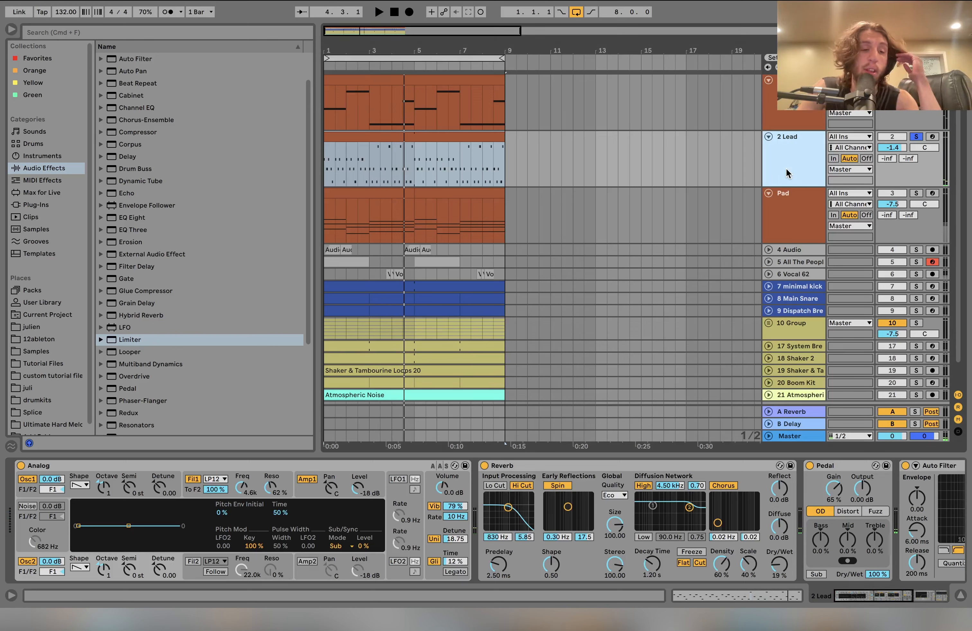
Step: Inspect the Analog synth's Osc1 and Osc2 octave settings and its Fil1 frequency and envelope settings, and play the Lead
{"action": "left_click", "coordinate": [106, 490]}
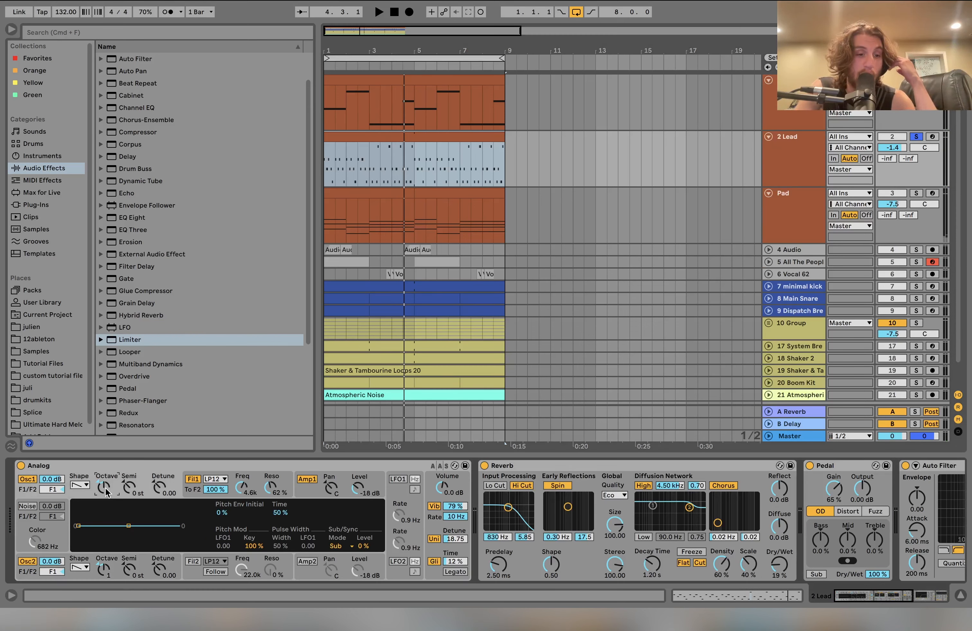
{"action": "left_click", "coordinate": [106, 567]}
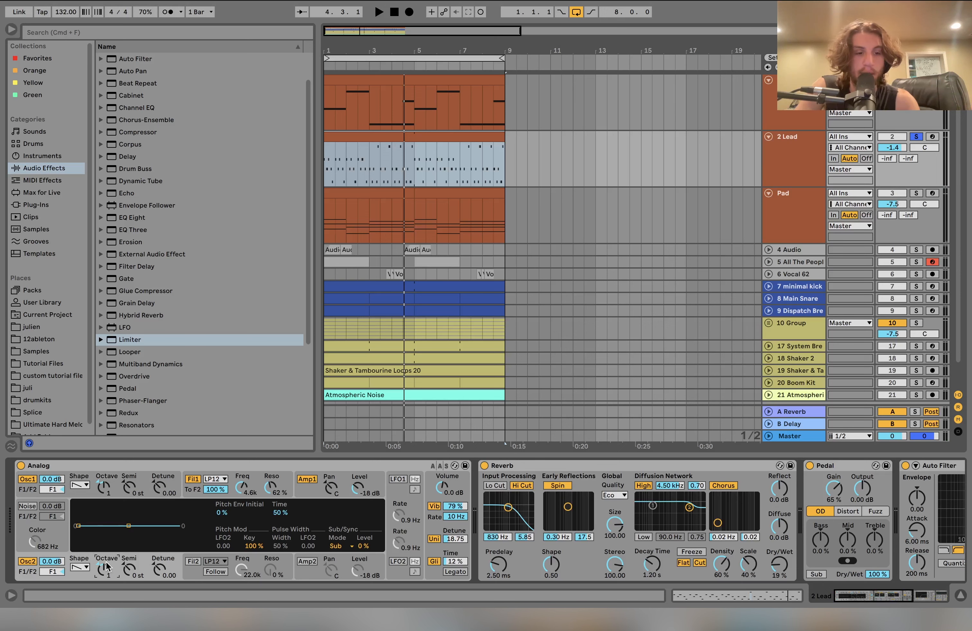
{"action": "left_click", "coordinate": [243, 484]}
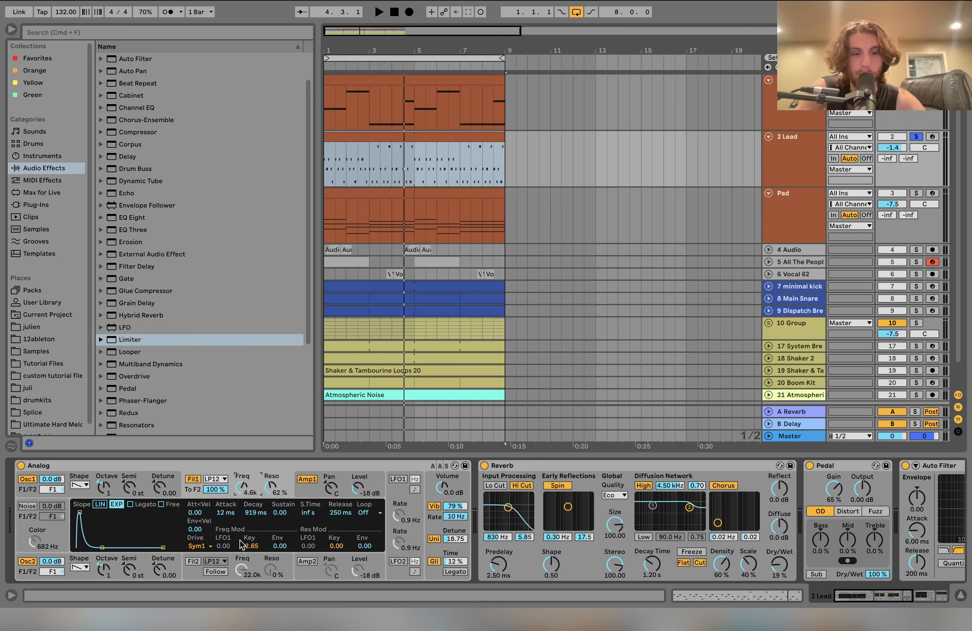
{"action": "key", "text": "space"}
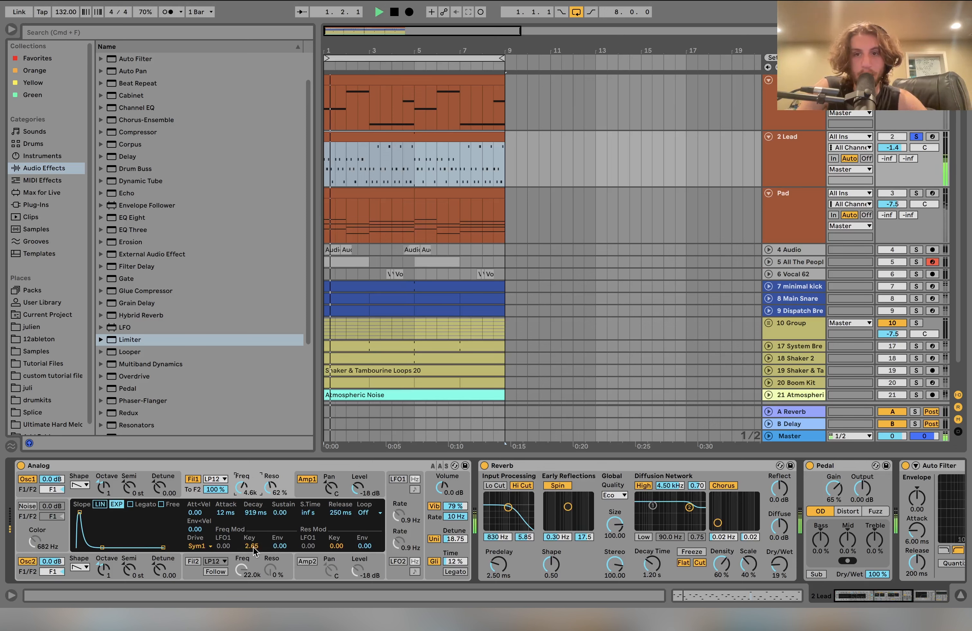
Step: Play the Lead with Fil1's frequency Key modulation at 2.65 and at 0.00 for comparison
{"action": "key", "text": "space"}
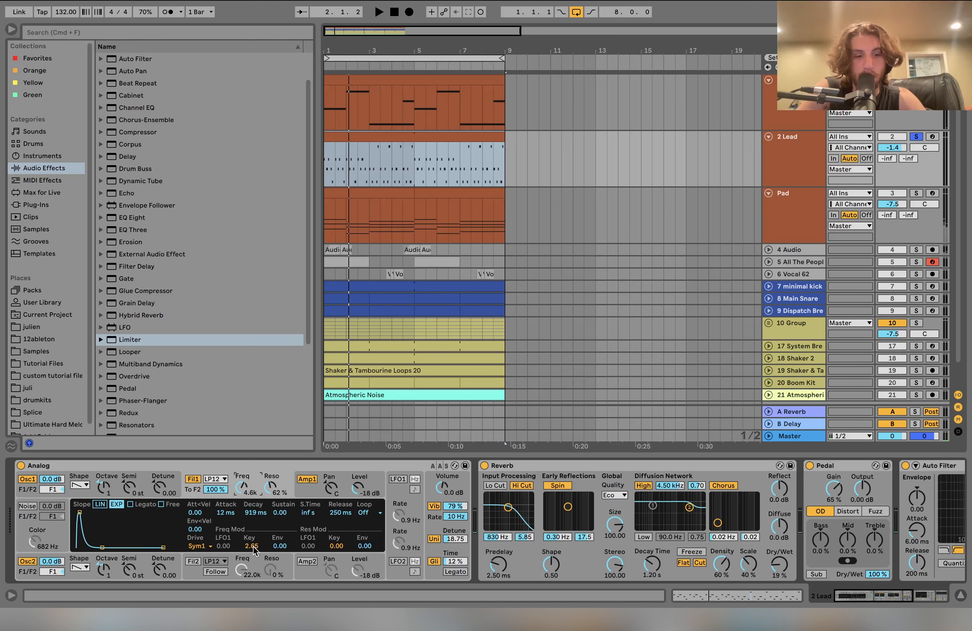
{"action": "key", "text": "space"}
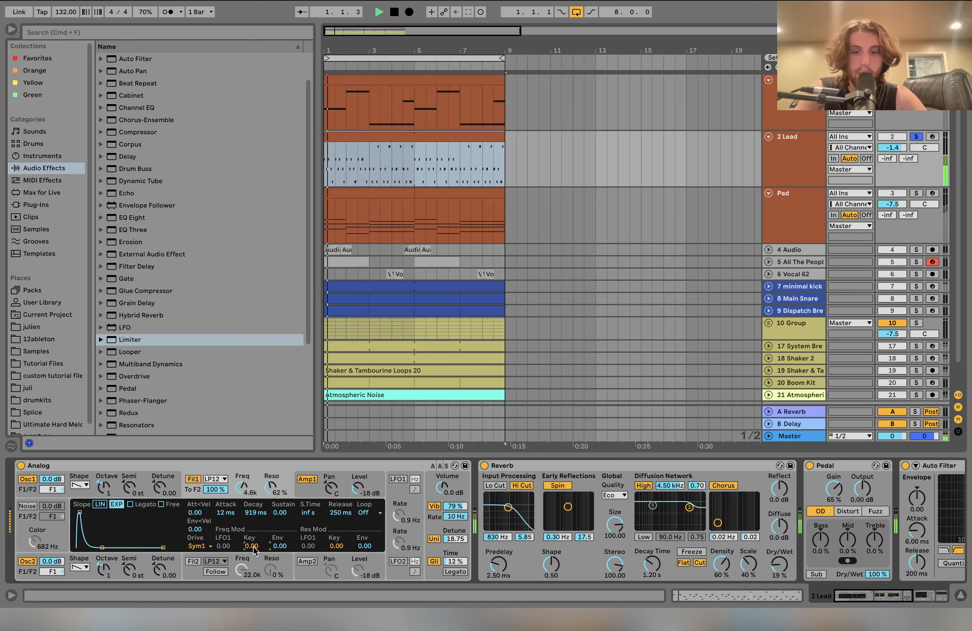
{"action": "key", "text": "space"}
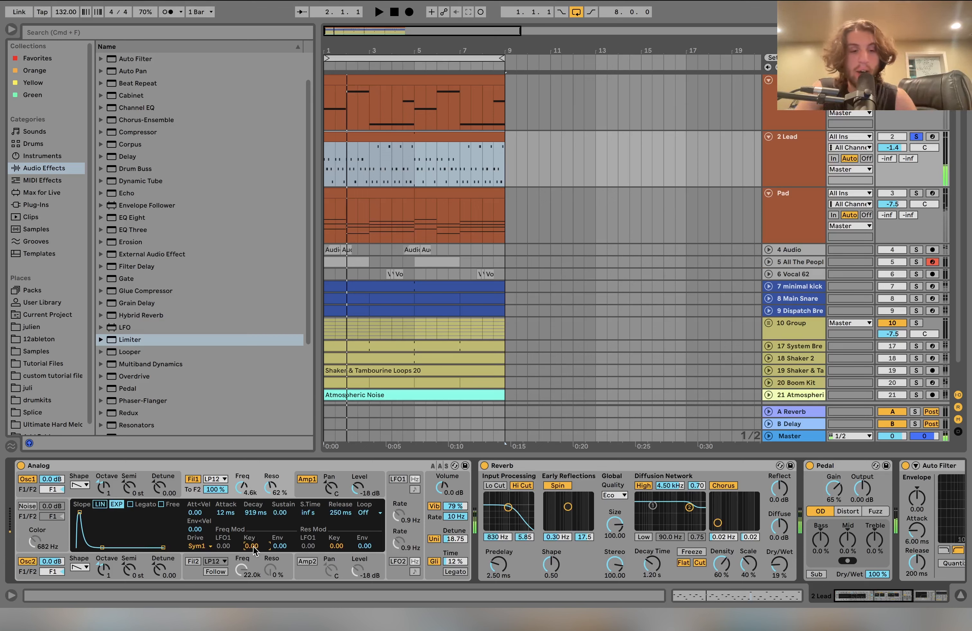
{"action": "key", "text": "space"}
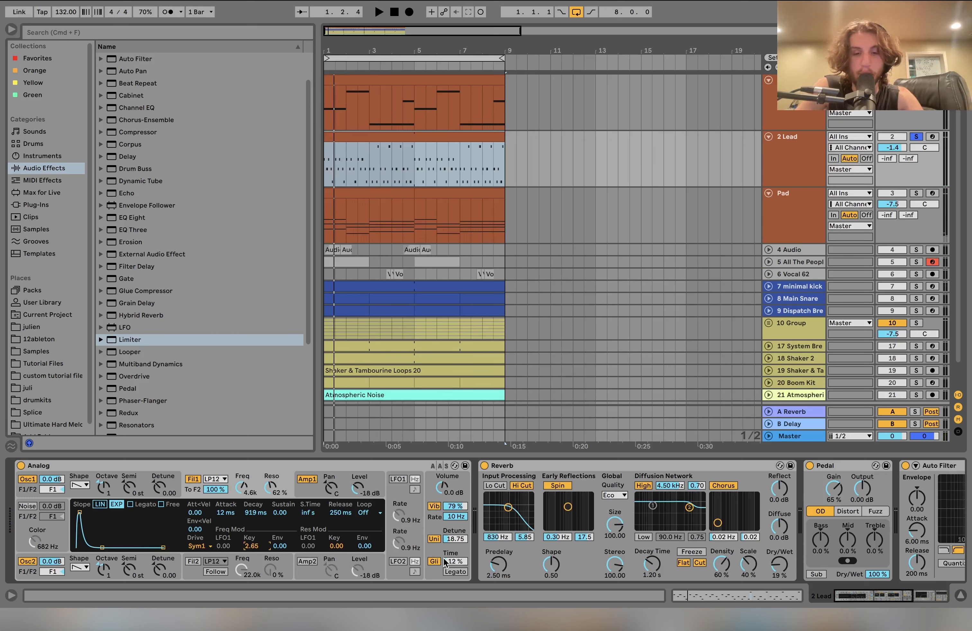
Step: Review the Lead's effects after Analog and compare its sound during playback with the Pedal off and on
{"action": "scroll", "coordinate": [444, 563], "scroll_direction": "right", "scroll_amount": 5}
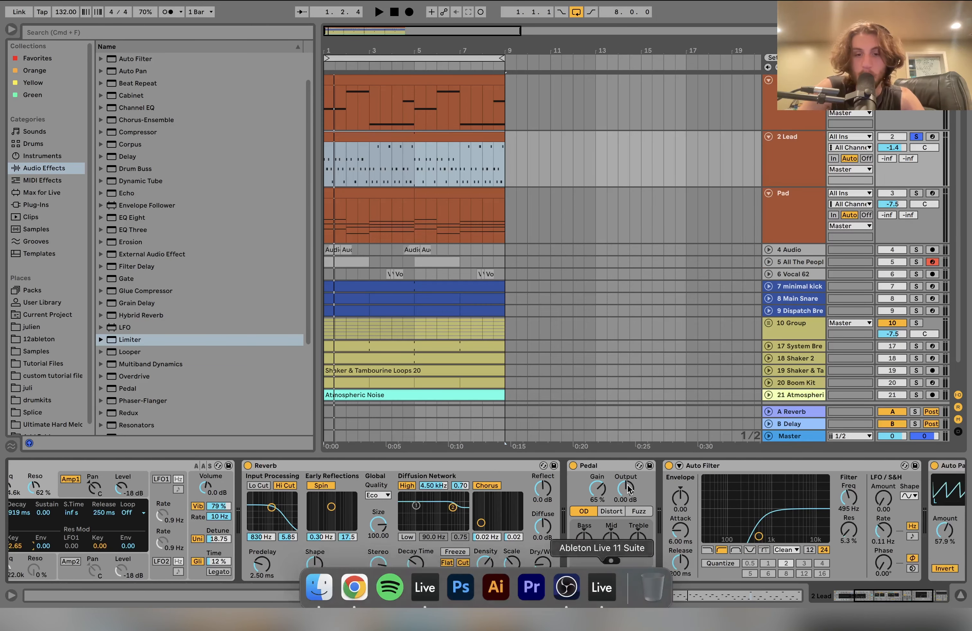
{"action": "scroll", "coordinate": [501, 488], "scroll_direction": "right", "scroll_amount": 3}
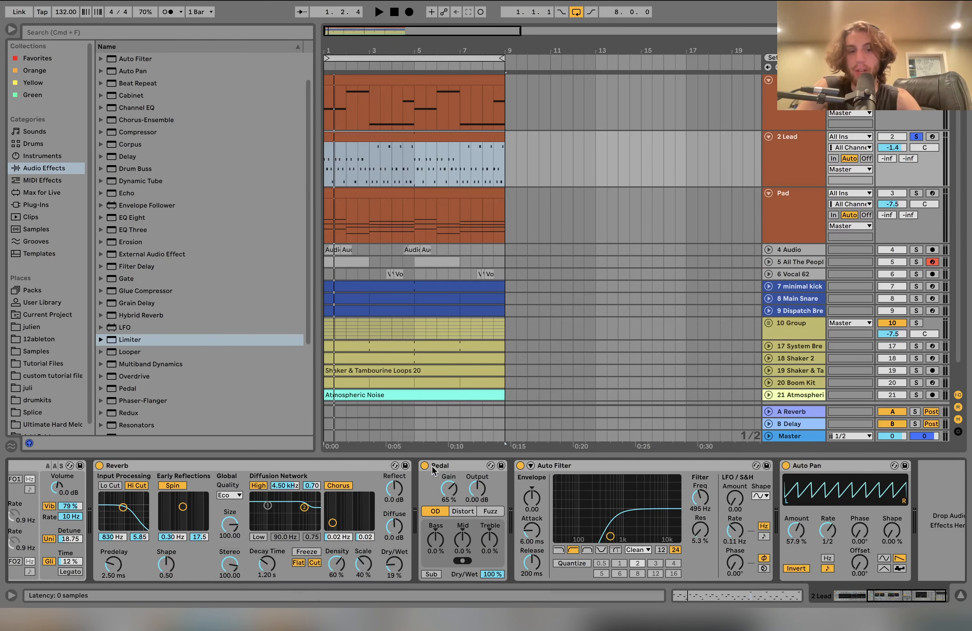
{"action": "left_click", "coordinate": [426, 466]}
{"action": "key", "text": "space"}
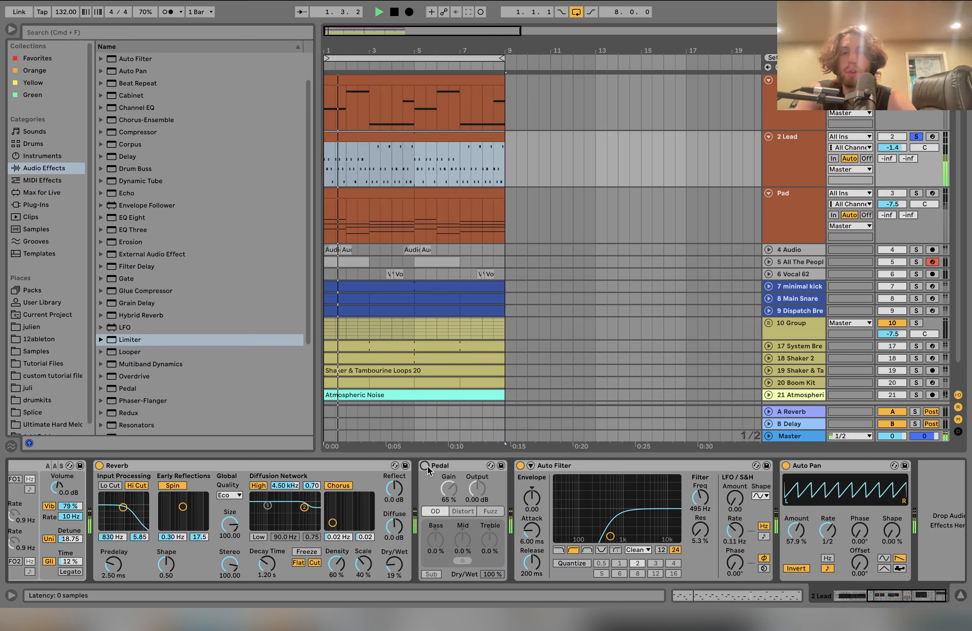
{"action": "left_click", "coordinate": [425, 466]}
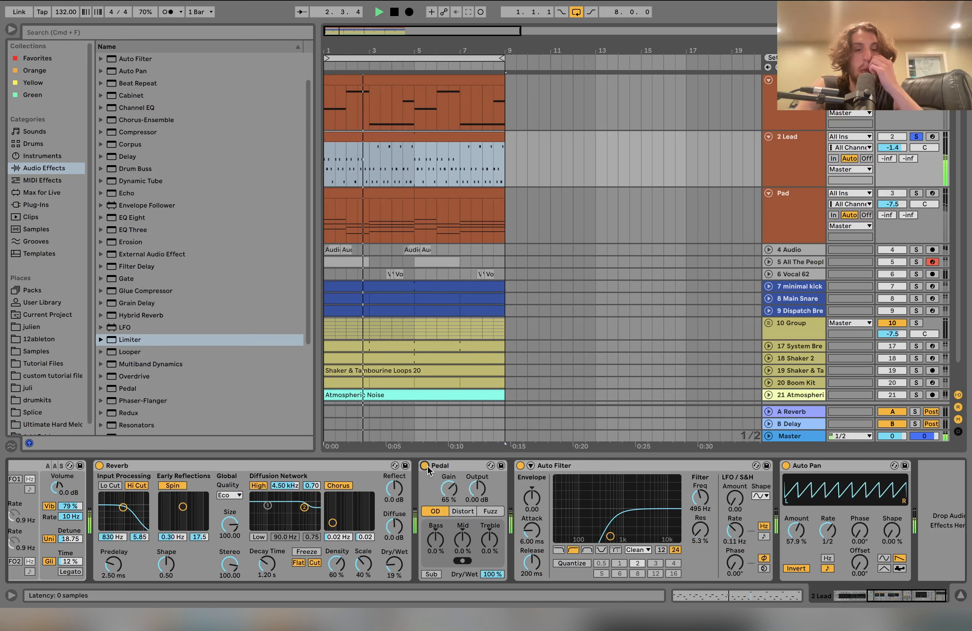
{"action": "key", "text": "space"}
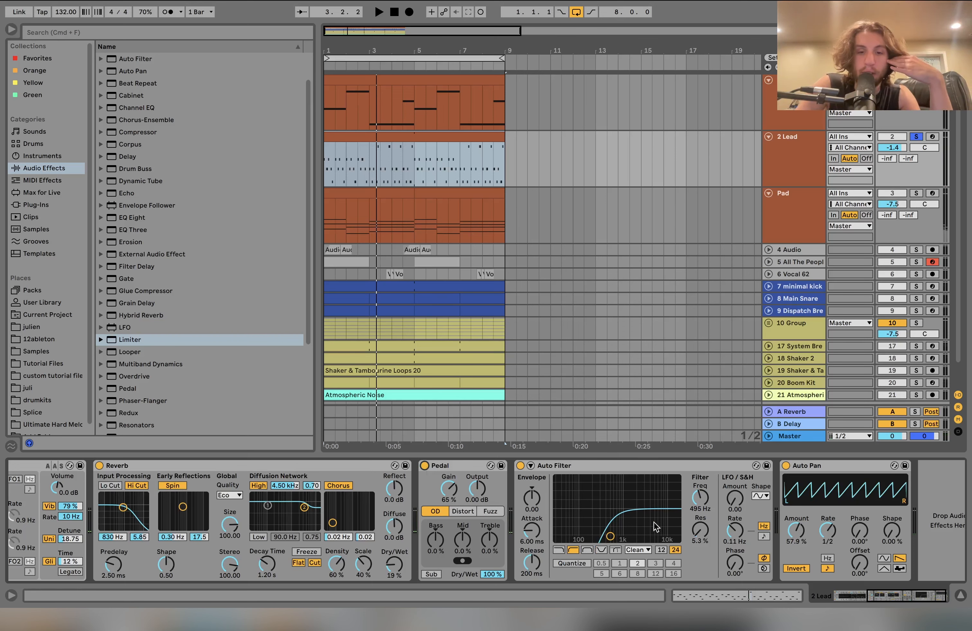
Step: Examine the Lead's Auto Pan and play the Lead with the minimal kick, Main Snare and Dispatch break tracks soloed alongside it
{"action": "scroll", "coordinate": [600, 524], "scroll_direction": "right", "scroll_amount": 2}
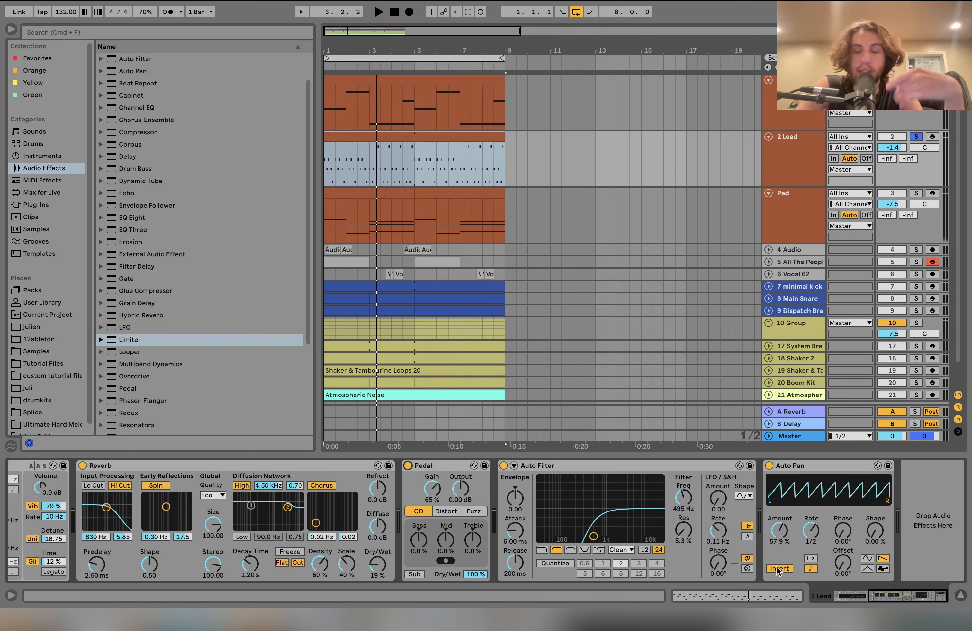
{"action": "left_click", "coordinate": [917, 286]}
{"action": "key", "text": "space"}
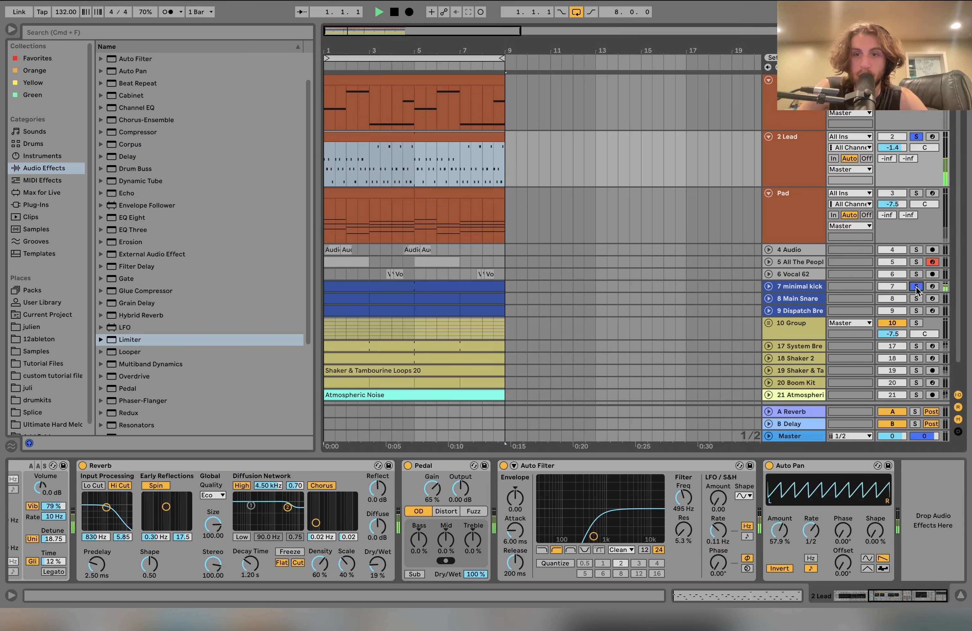
{"action": "left_click", "coordinate": [917, 299]}
{"action": "left_click", "coordinate": [917, 312]}
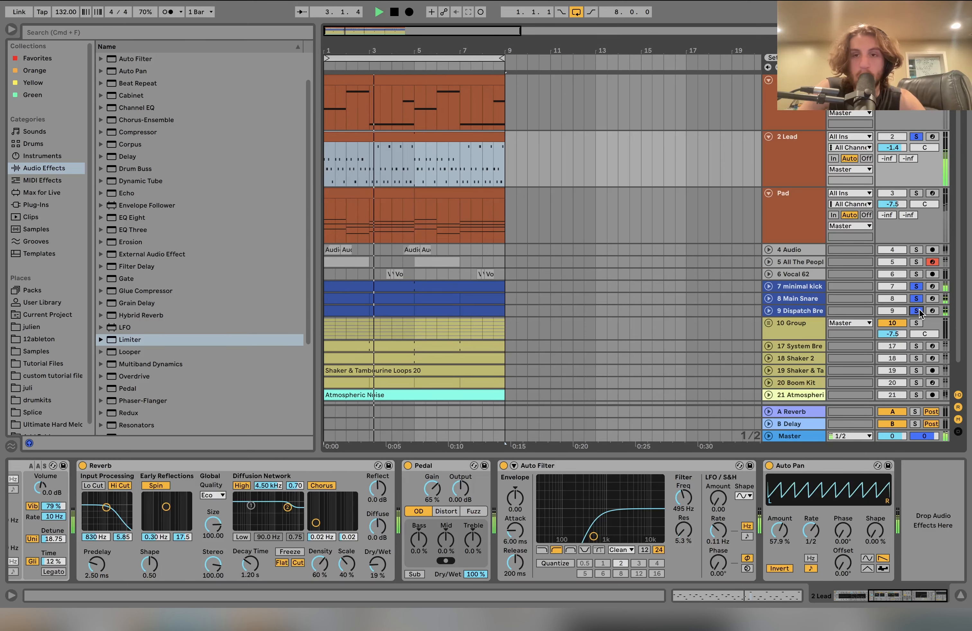
{"action": "key", "text": "space"}
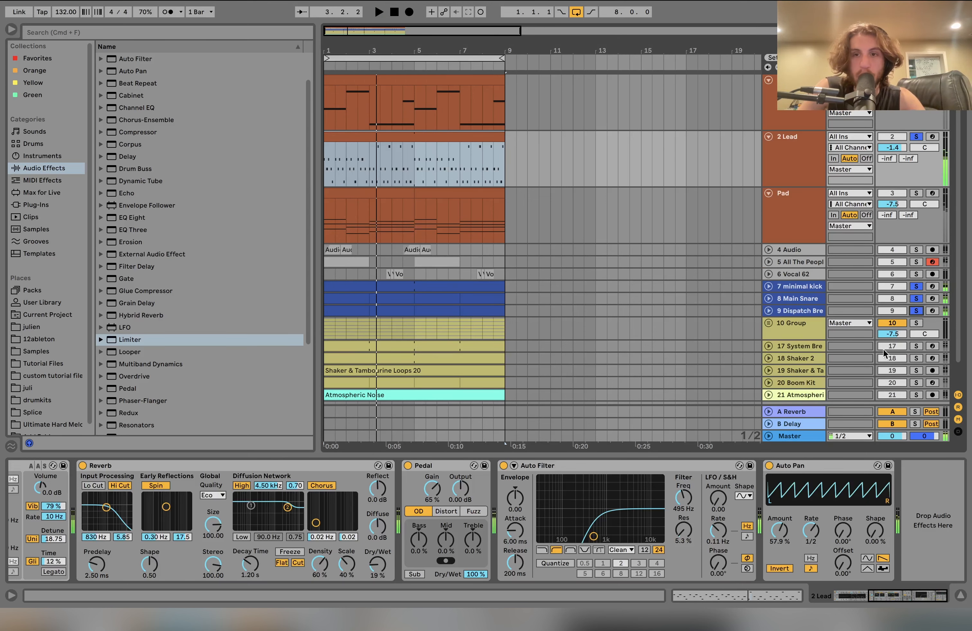
Step: Solo the Pad track, play it, and open the Pad's first clip to show its notes
{"action": "left_click", "coordinate": [915, 196]}
{"action": "left_click", "coordinate": [808, 207]}
{"action": "key", "text": "space"}
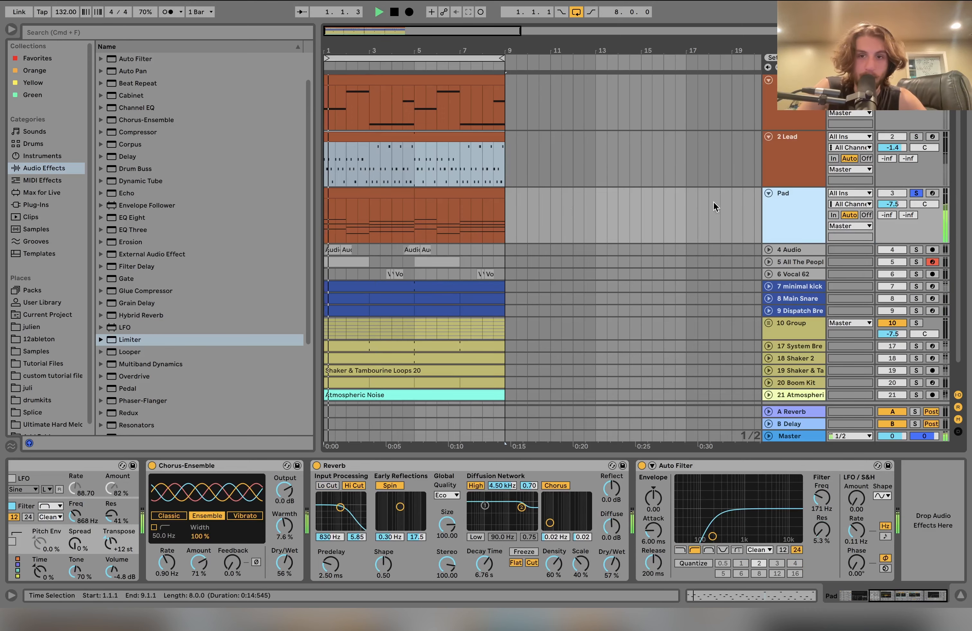
{"action": "double_click", "coordinate": [362, 193]}
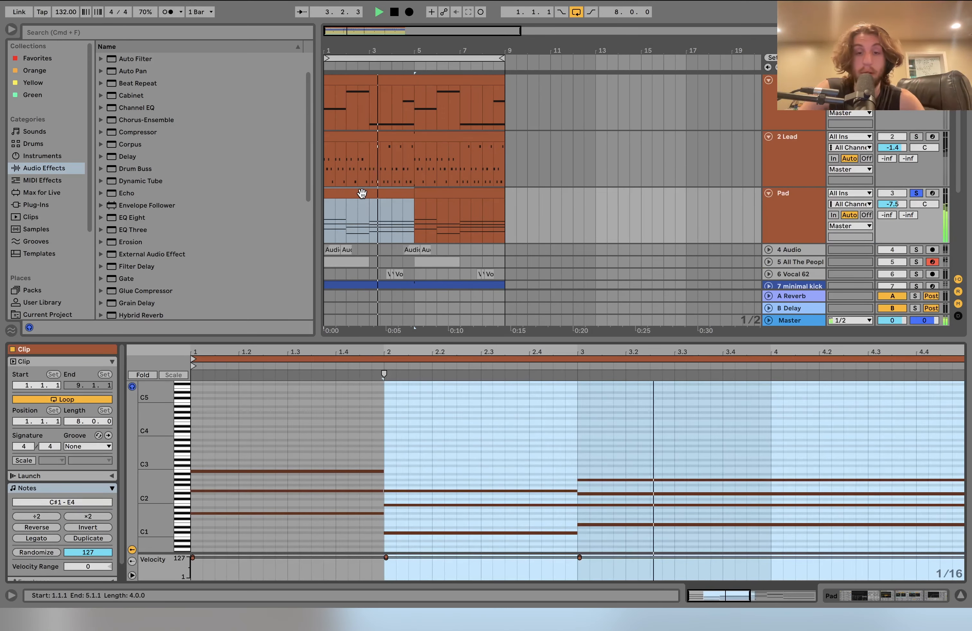
{"action": "key", "text": "space"}
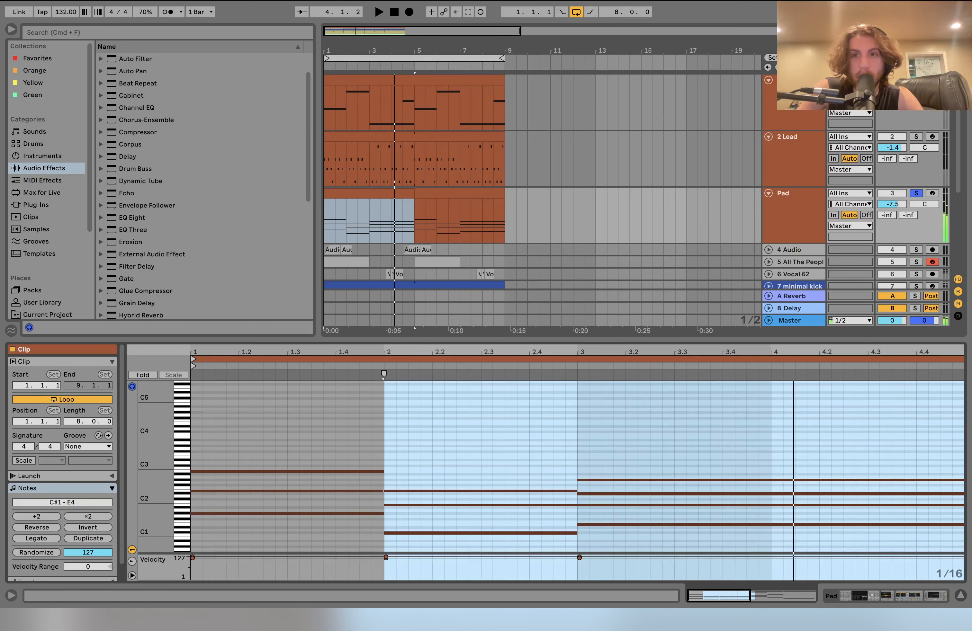
Step: Solo the Bass together with the Pad and play both from the start
{"action": "left_click", "coordinate": [917, 80], "text": "super"}
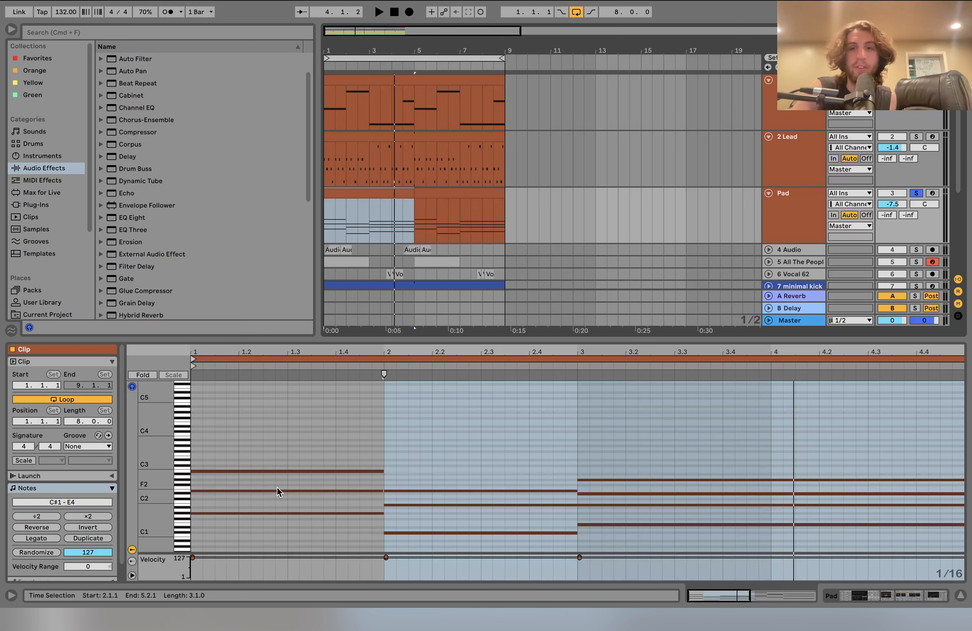
{"action": "key", "text": "space"}
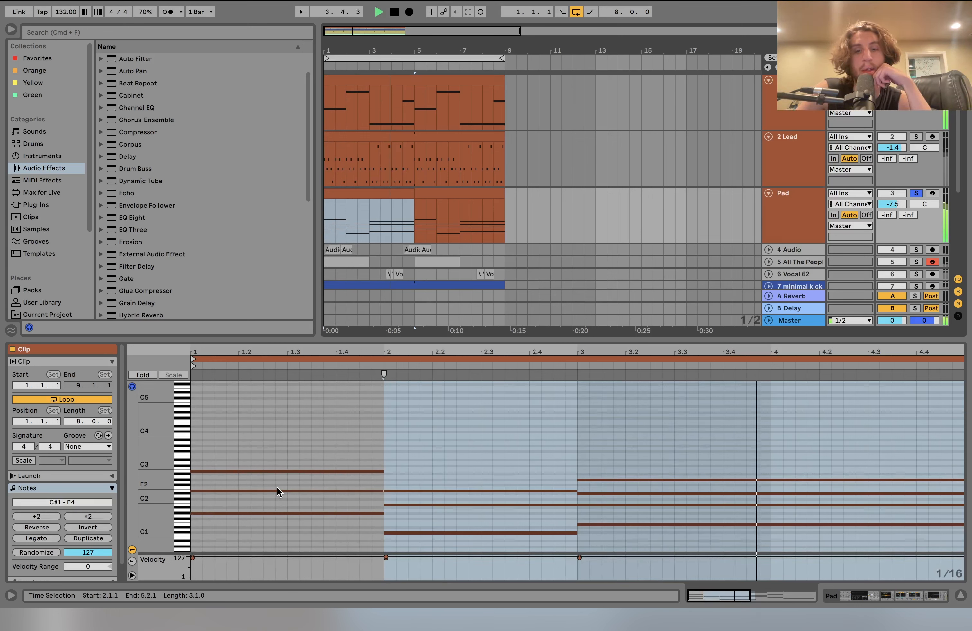
{"action": "key", "text": "space"}
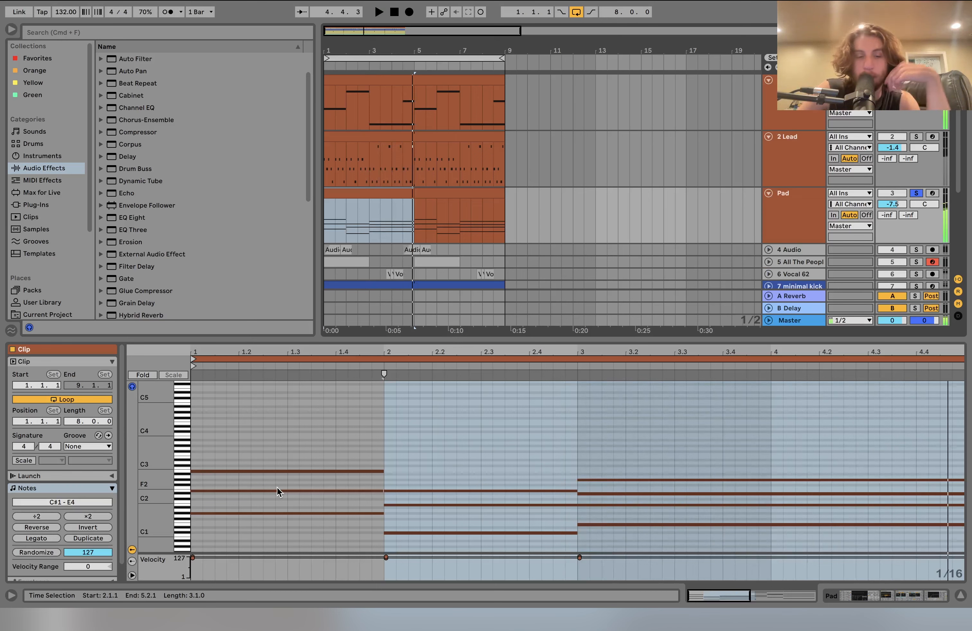
Step: Enlarge the Pad clip's notes and inspect its first chord from G#1 to B2, auditioning the B2 note with octave shifts
{"action": "left_click_drag", "start_coordinate": [163, 511], "coordinate": [171, 511]}
{"action": "left_click", "coordinate": [265, 473]}
{"action": "left_click", "coordinate": [266, 492]}
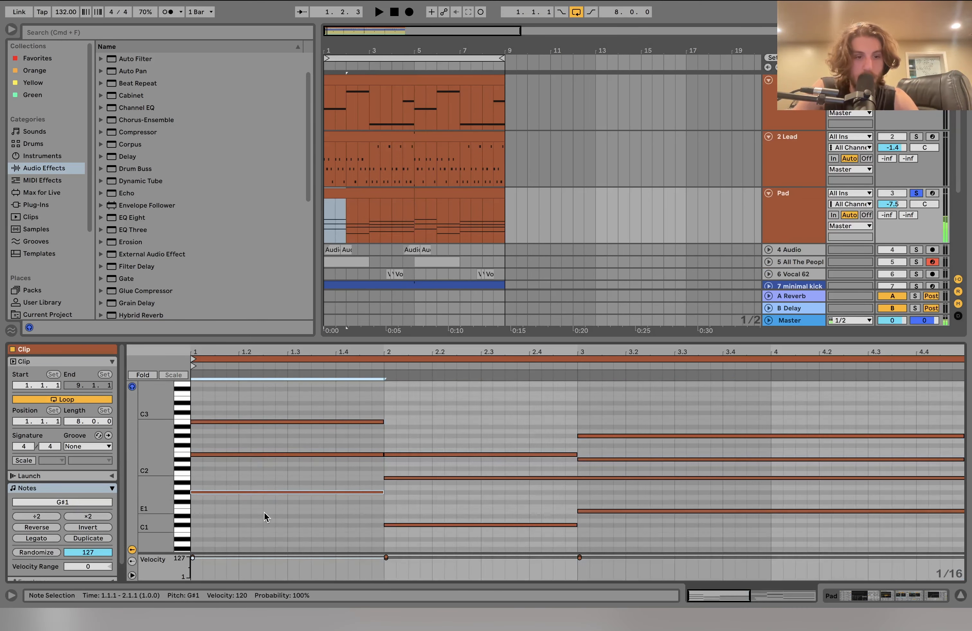
{"action": "left_click", "coordinate": [270, 475]}
{"action": "left_click", "coordinate": [267, 422]}
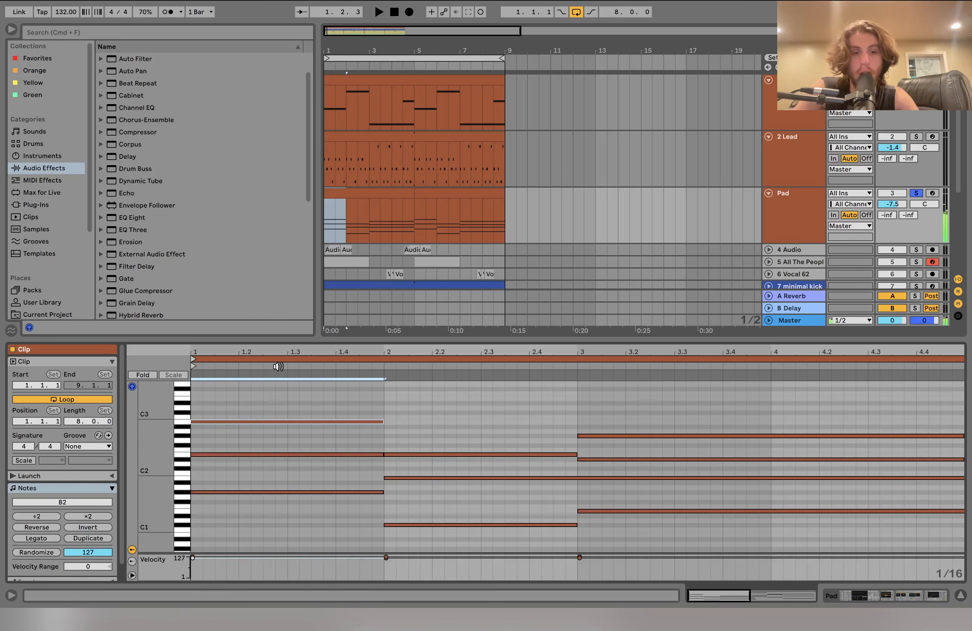
{"action": "key", "text": "shift+Down"}
{"action": "key", "text": "shift+Up"}
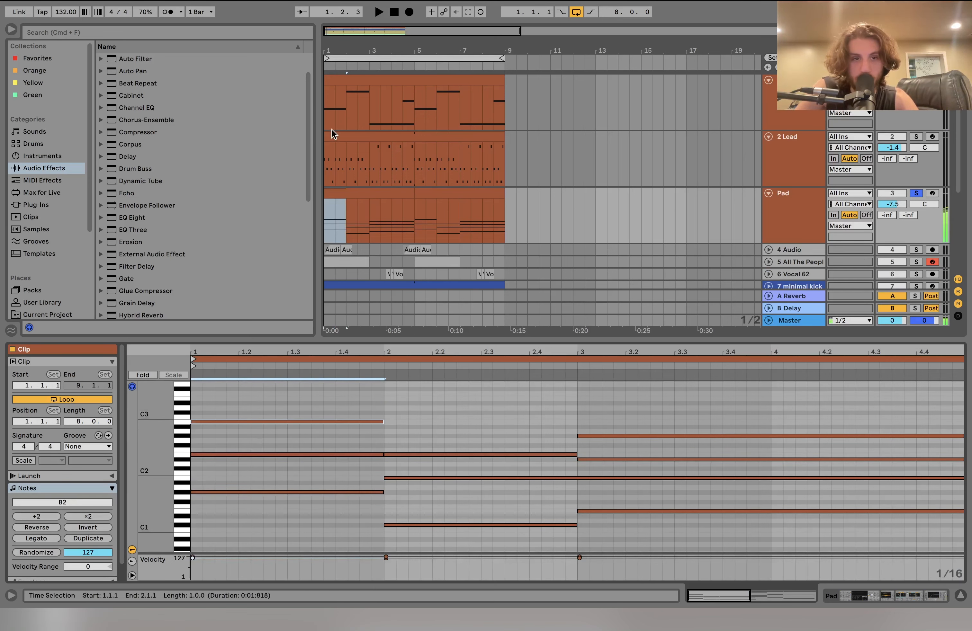
Step: View the Bass and Lead clips' notes, play the loop, and return to the Pad's first clip
{"action": "left_click", "coordinate": [339, 83]}
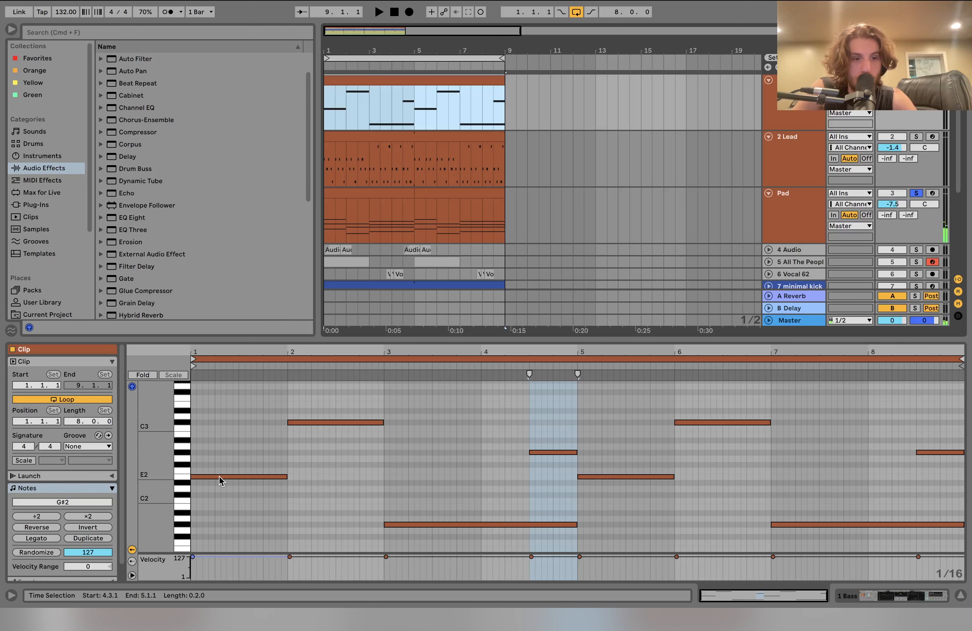
{"action": "left_click", "coordinate": [427, 136]}
{"action": "key", "text": "space"}
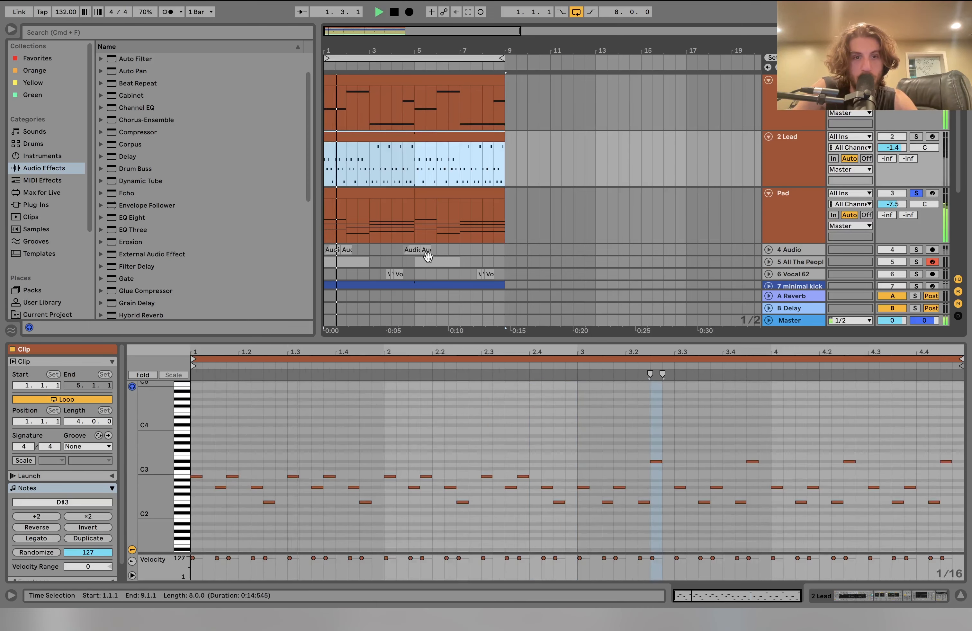
{"action": "left_click", "coordinate": [404, 201]}
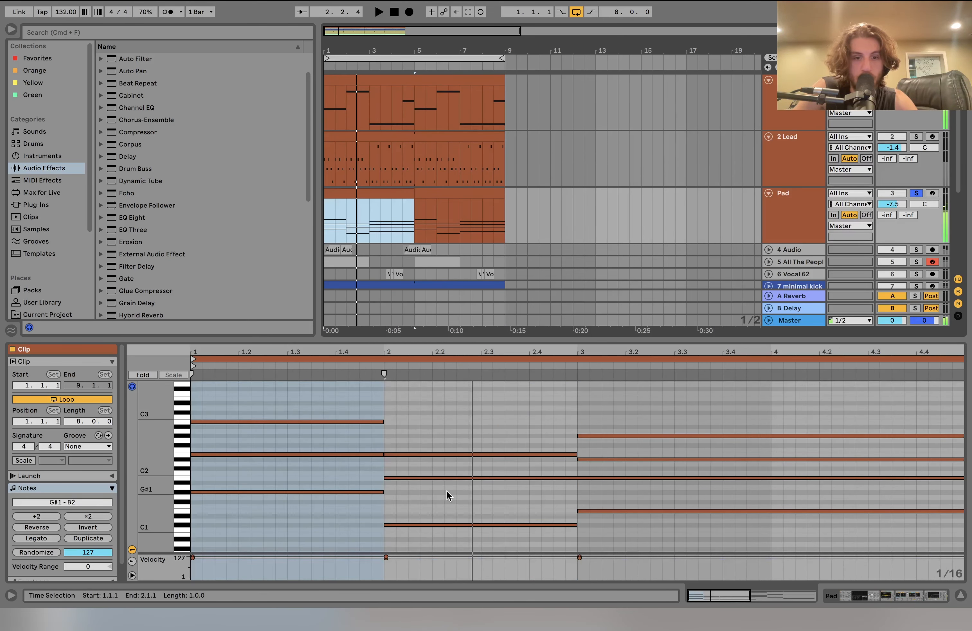
Step: Try transposing the Pad's bar 2 C#1 note up by octaves to C#3 and C#2, and undo the transpositions
{"action": "left_click", "coordinate": [447, 526]}
{"action": "key", "text": "shift+Up"}
{"action": "key", "text": "Up"}
{"action": "key", "text": "shift+Up"}
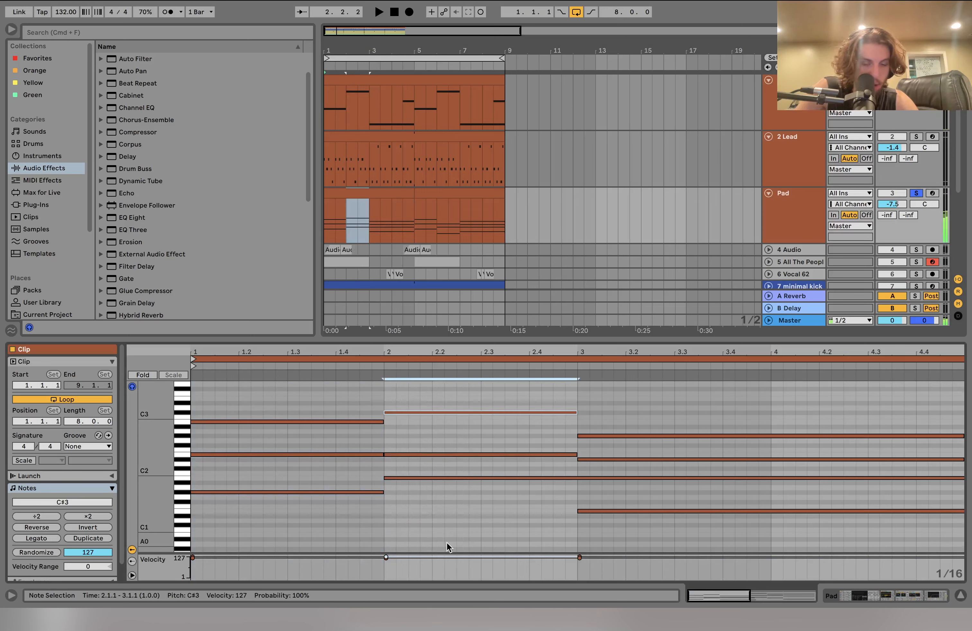
{"action": "key", "text": "shift+Down"}
{"action": "left_click", "coordinate": [418, 454], "text": "shift"}
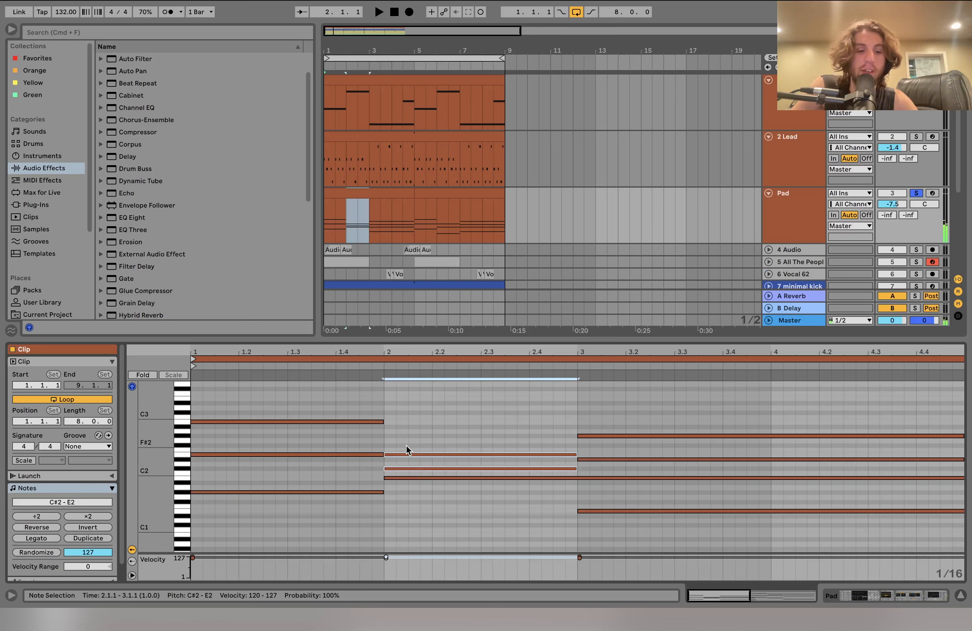
{"action": "key", "text": "super+z"}
{"action": "key", "text": "super+z"}
{"action": "key", "text": "super+z"}
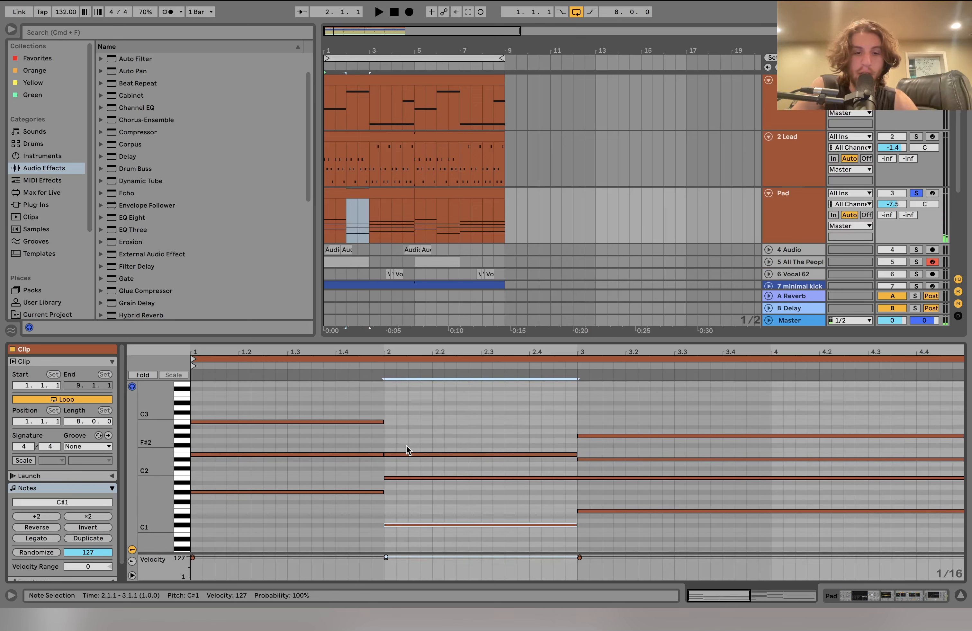
Step: Select the Pad chord notes starting in bar 3, play the Pad part from the start, and show the track's device chain
{"action": "left_click_drag", "start_coordinate": [644, 430], "coordinate": [646, 580]}
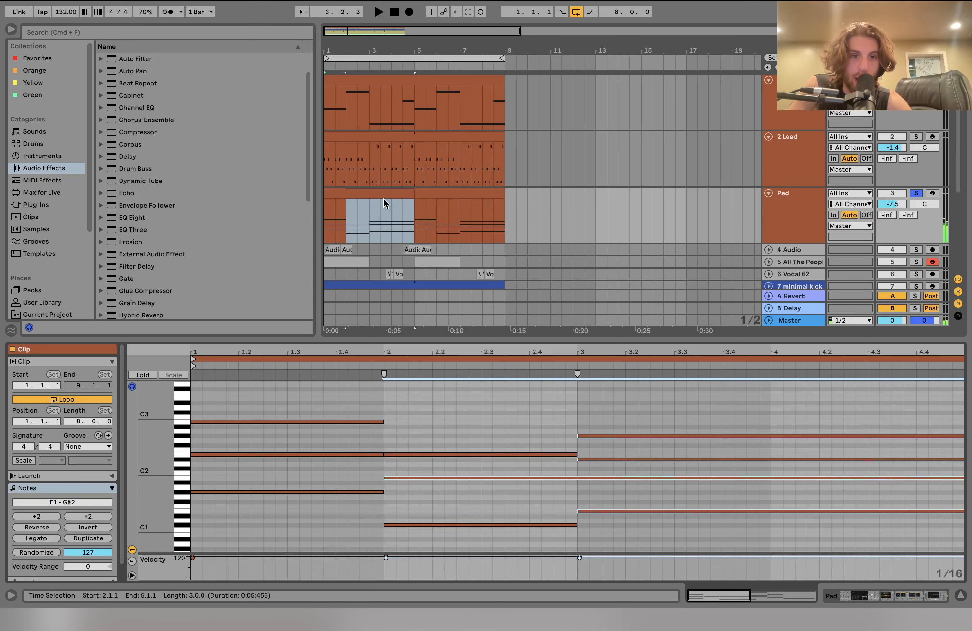
{"action": "left_click", "coordinate": [326, 217], "text": "shift"}
{"action": "key", "text": "space"}
{"action": "key", "text": "shift+Tab"}
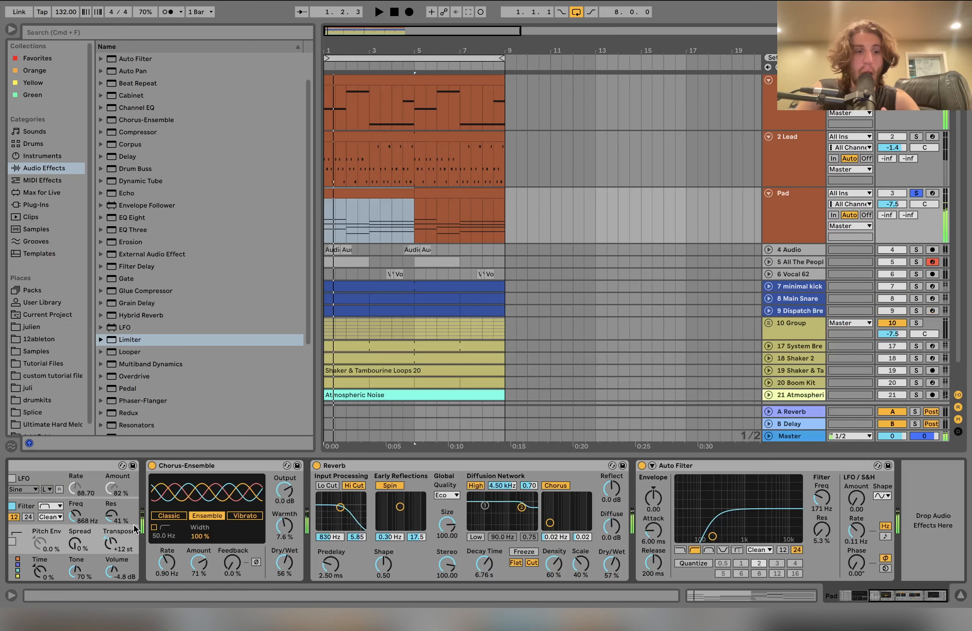
Step: Inspect the Pad's Operator oscillators A, B and C and its filter envelope settings, and play the Pad
{"action": "scroll", "coordinate": [135, 526], "scroll_direction": "left", "scroll_amount": 5}
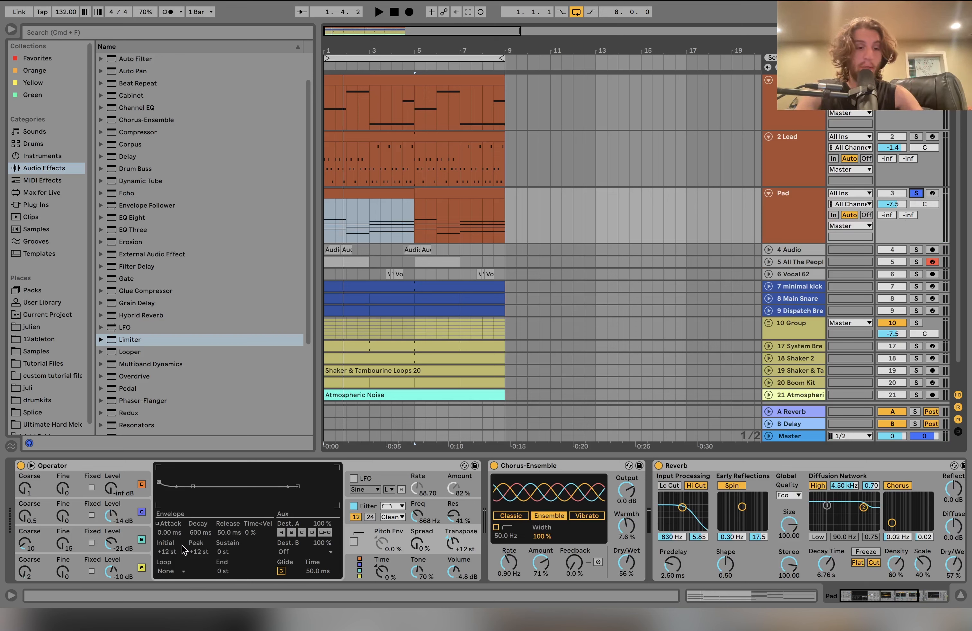
{"action": "left_click", "coordinate": [131, 562]}
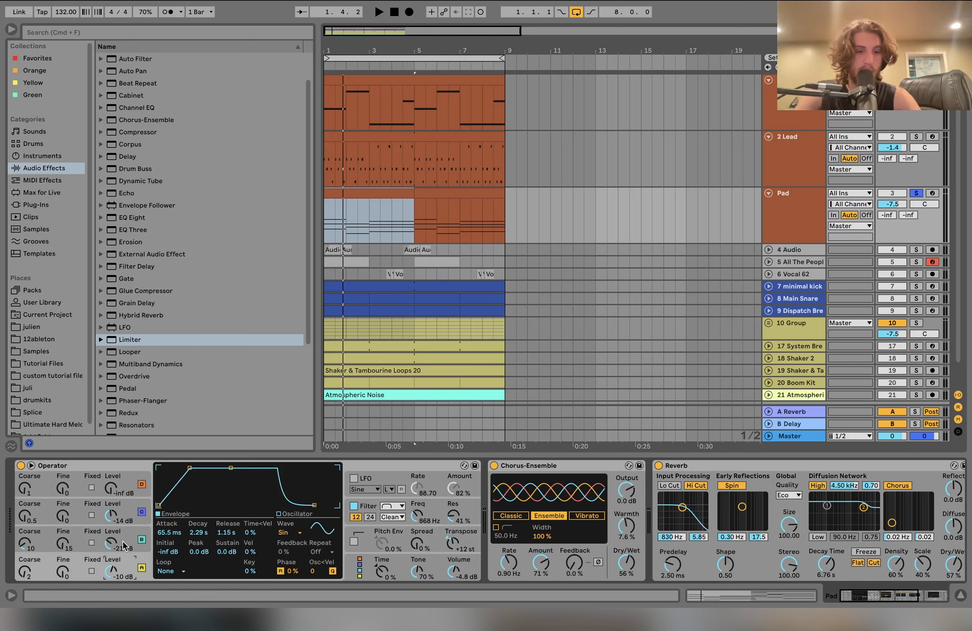
{"action": "left_click", "coordinate": [124, 547]}
{"action": "left_click", "coordinate": [124, 519]}
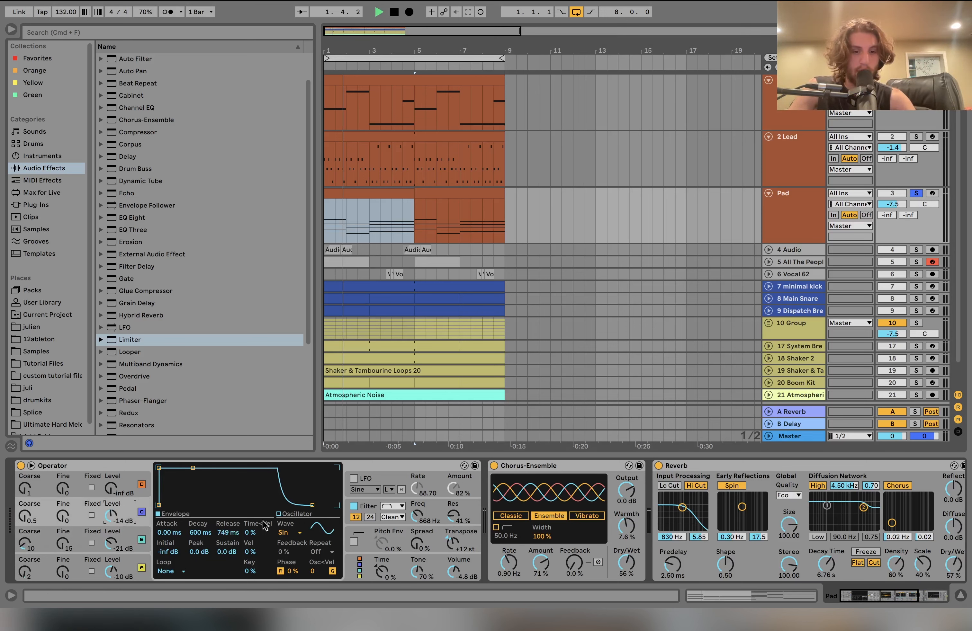
{"action": "left_click", "coordinate": [356, 511]}
{"action": "key", "text": "space"}
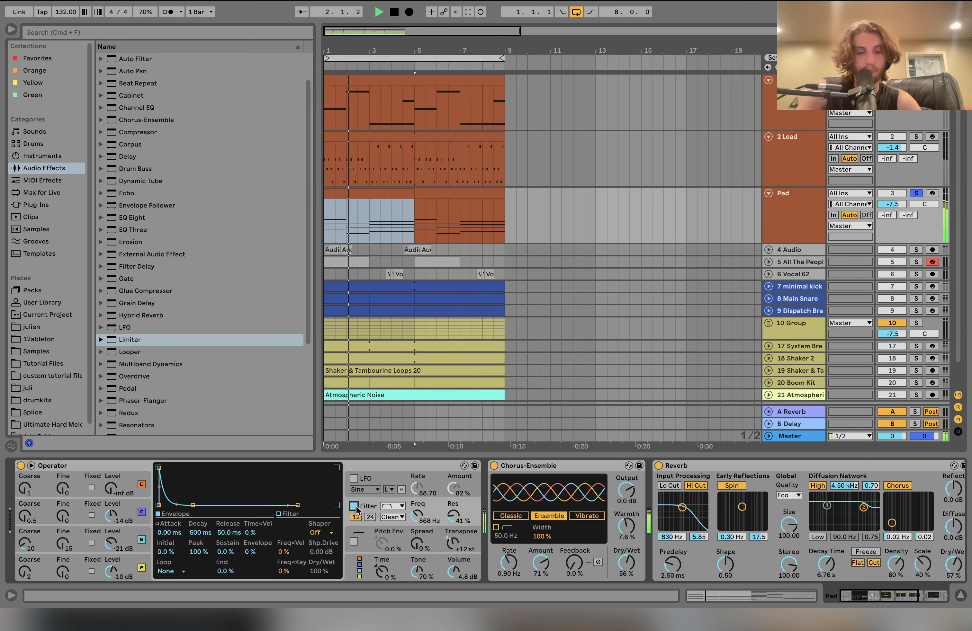
{"action": "key", "text": "space"}
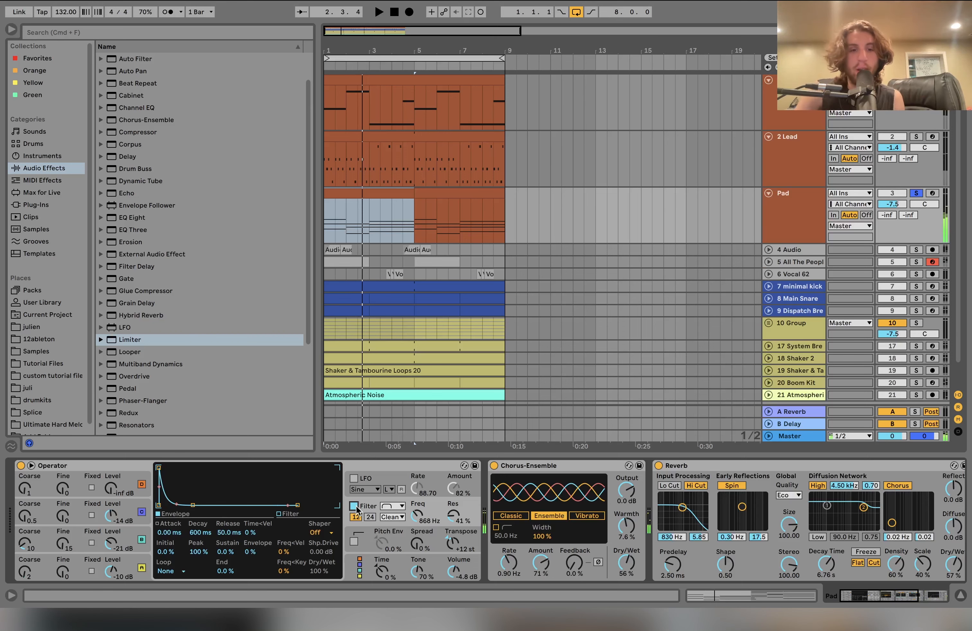
Step: Examine the Pad's Chorus-Ensemble, Reverb and Auto Filter settings, and unsolo the Pad track
{"action": "scroll", "coordinate": [356, 510], "scroll_direction": "right", "scroll_amount": 3}
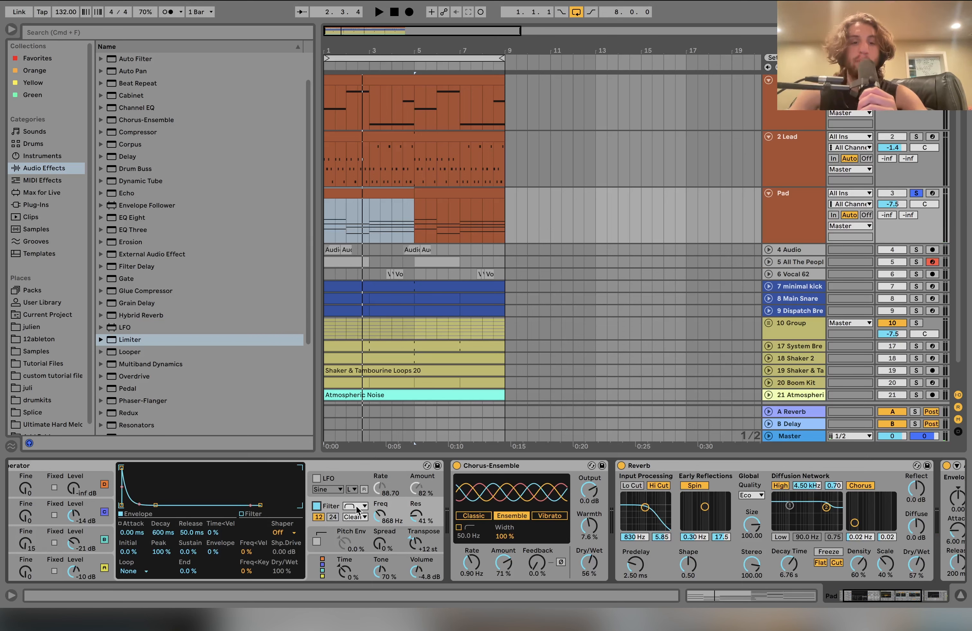
{"action": "scroll", "coordinate": [357, 510], "scroll_direction": "right", "scroll_amount": 5}
{"action": "scroll", "coordinate": [357, 511], "scroll_direction": "right", "scroll_amount": 15}
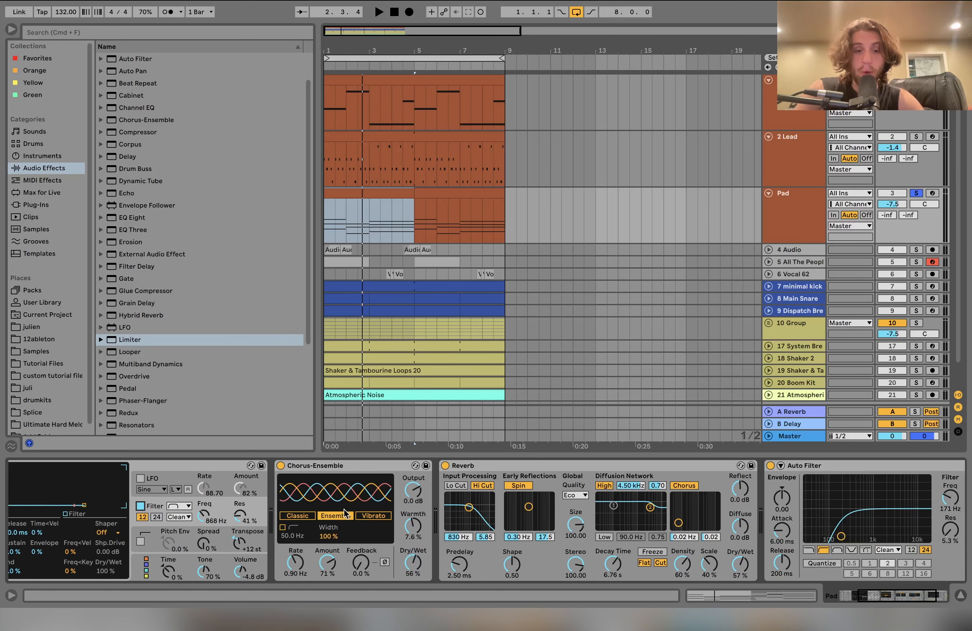
{"action": "scroll", "coordinate": [362, 509], "scroll_direction": "left", "scroll_amount": 6}
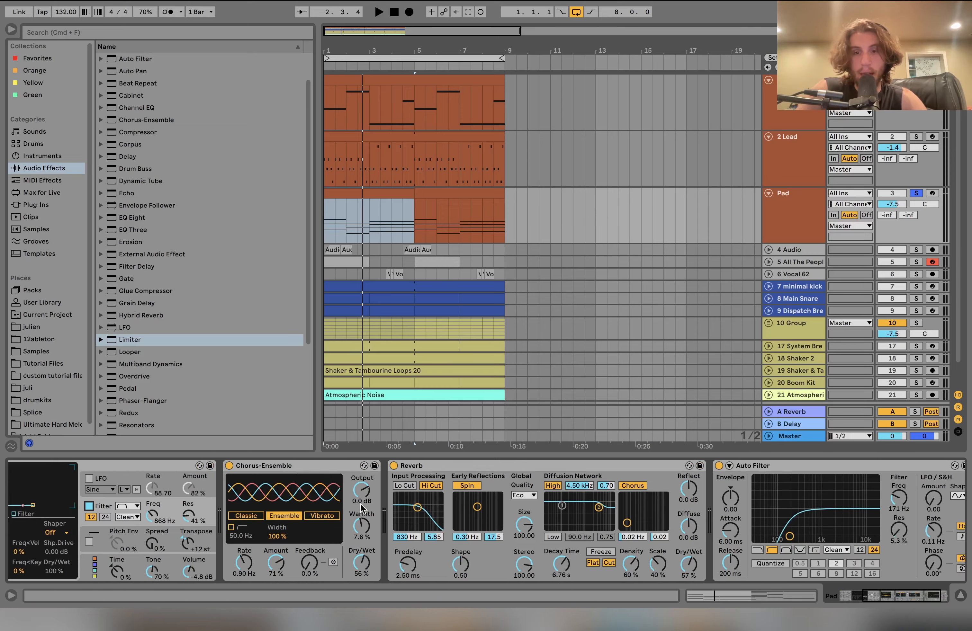
{"action": "scroll", "coordinate": [362, 509], "scroll_direction": "right", "scroll_amount": 6}
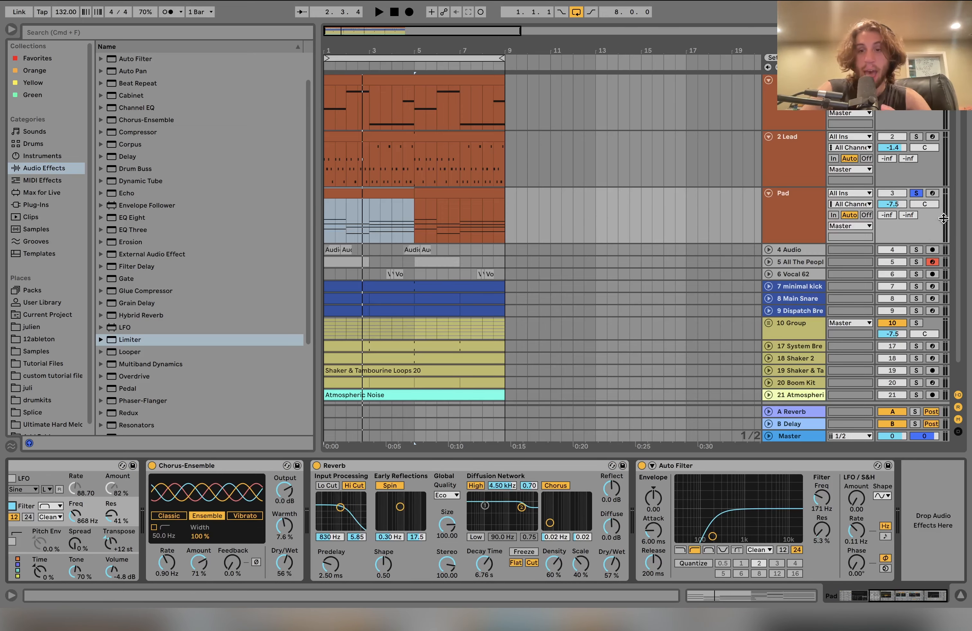
{"action": "left_click", "coordinate": [917, 193]}
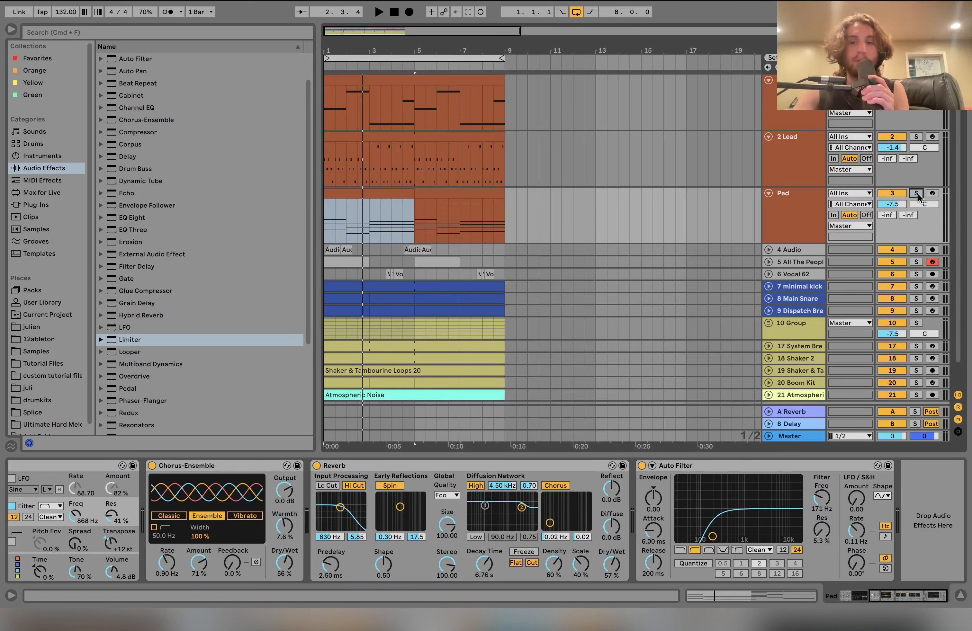
Step: Solo and unsolo the Bass, Lead and Pad tracks together, and play the full loop from the start
{"action": "left_click", "coordinate": [791, 207]}
{"action": "left_click", "coordinate": [797, 110]}
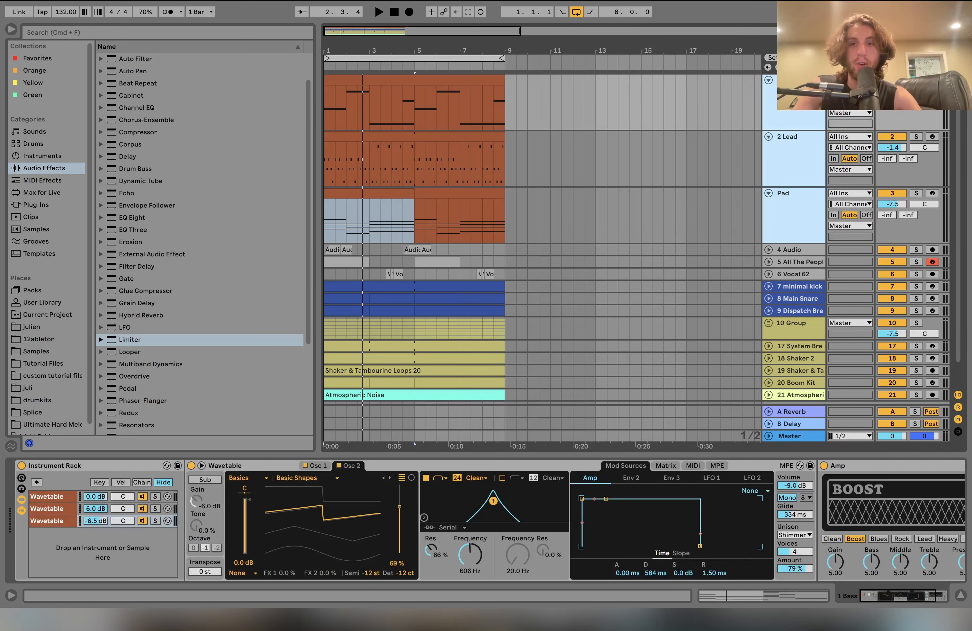
{"action": "key", "text": "s"}
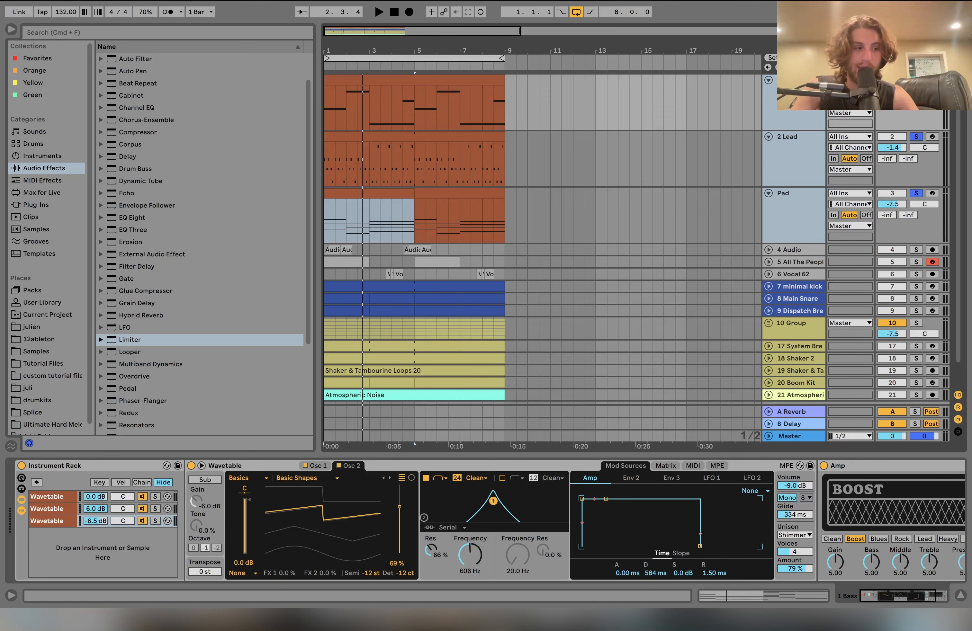
{"action": "key", "text": "s"}
{"action": "key", "text": "space"}
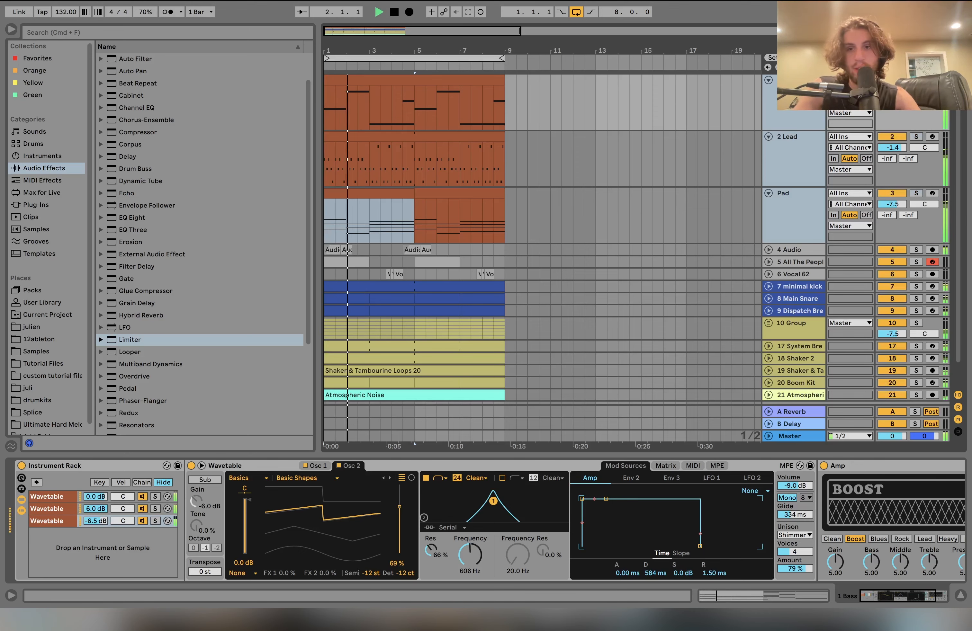
Step: Solo the 4 Audio, All The People Vox and Vocal 62 tracks together, play them from the start, and unfold their lanes
{"action": "left_click", "coordinate": [804, 250]}
{"action": "left_click", "coordinate": [802, 273], "text": "shift"}
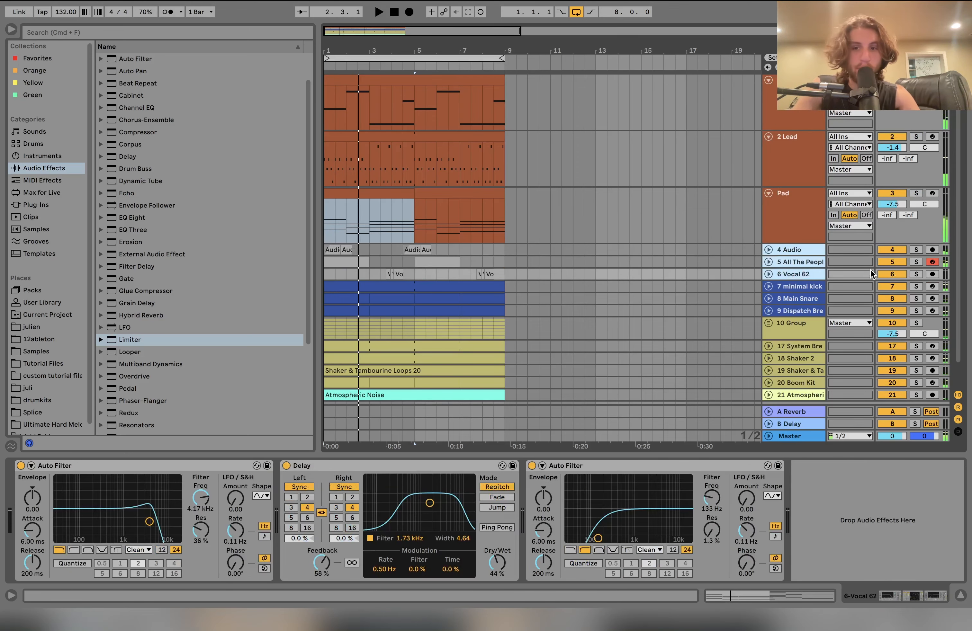
{"action": "left_click", "coordinate": [915, 274]}
{"action": "key", "text": "space"}
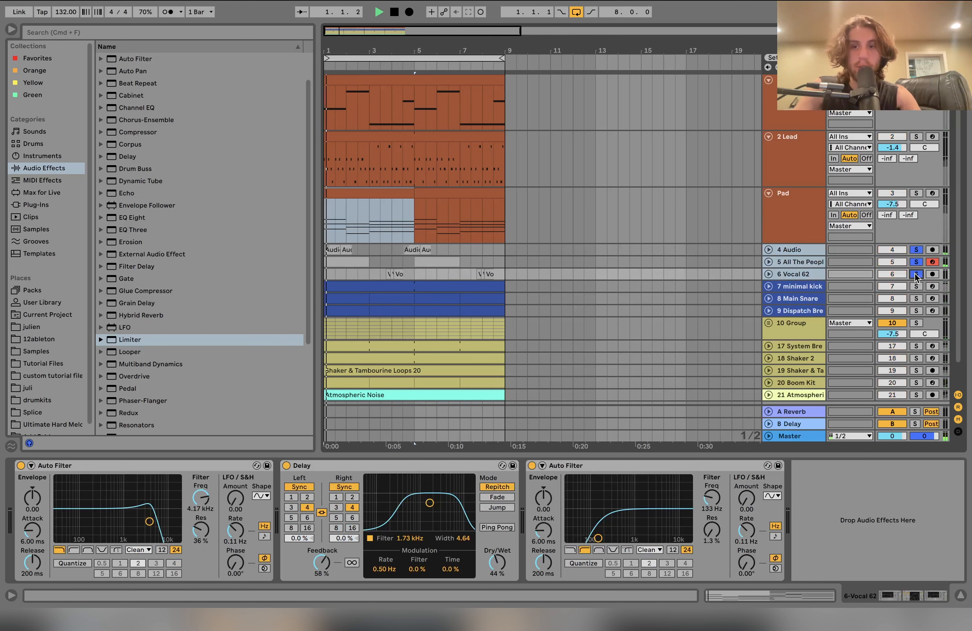
{"action": "left_click", "coordinate": [768, 274]}
{"action": "scroll", "coordinate": [768, 274], "scroll_direction": "down", "scroll_amount": 3}
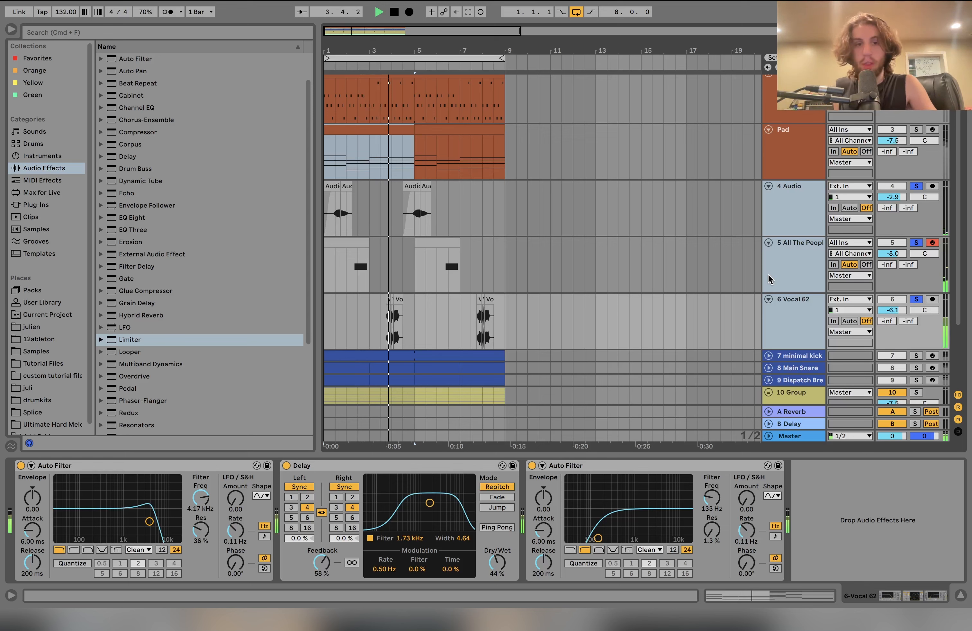
{"action": "key", "text": "space"}
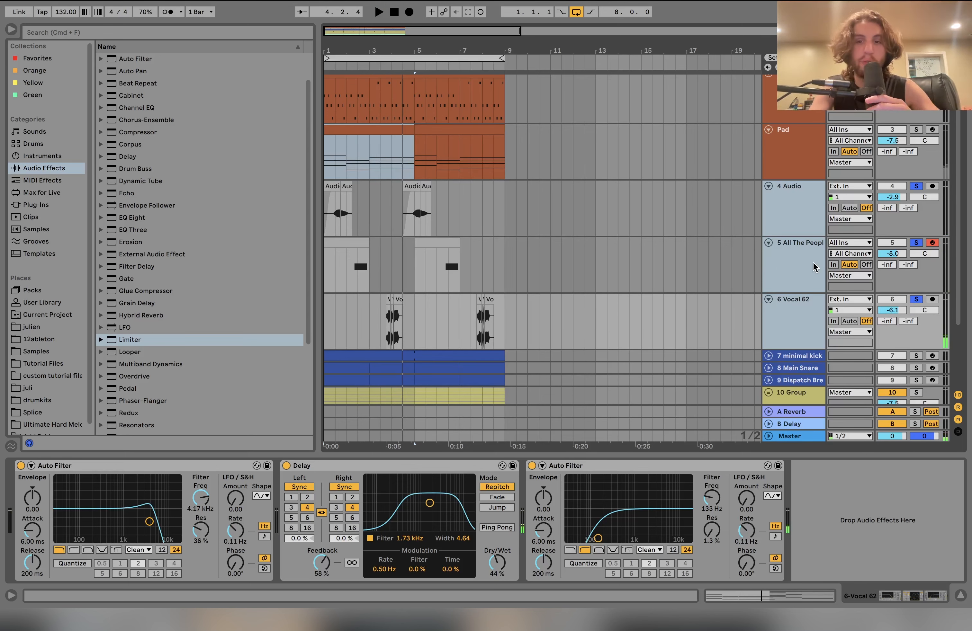
Step: View the All The People Vox and 4 Audio device chains, and play the 4 Audio track soloed on its own
{"action": "left_click", "coordinate": [785, 212]}
{"action": "left_click", "coordinate": [810, 248]}
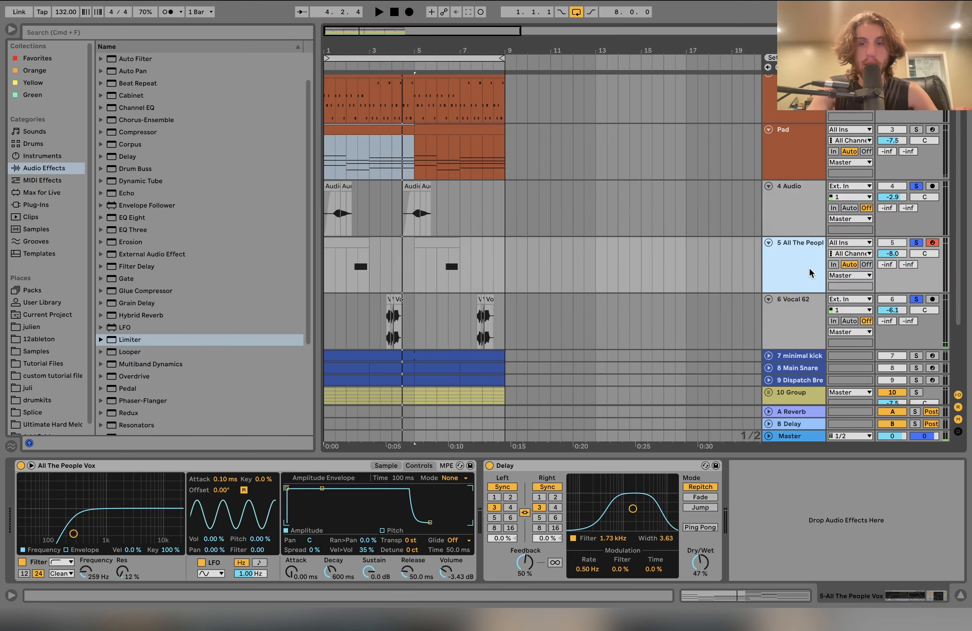
{"action": "left_click", "coordinate": [806, 223]}
{"action": "left_click", "coordinate": [917, 186]}
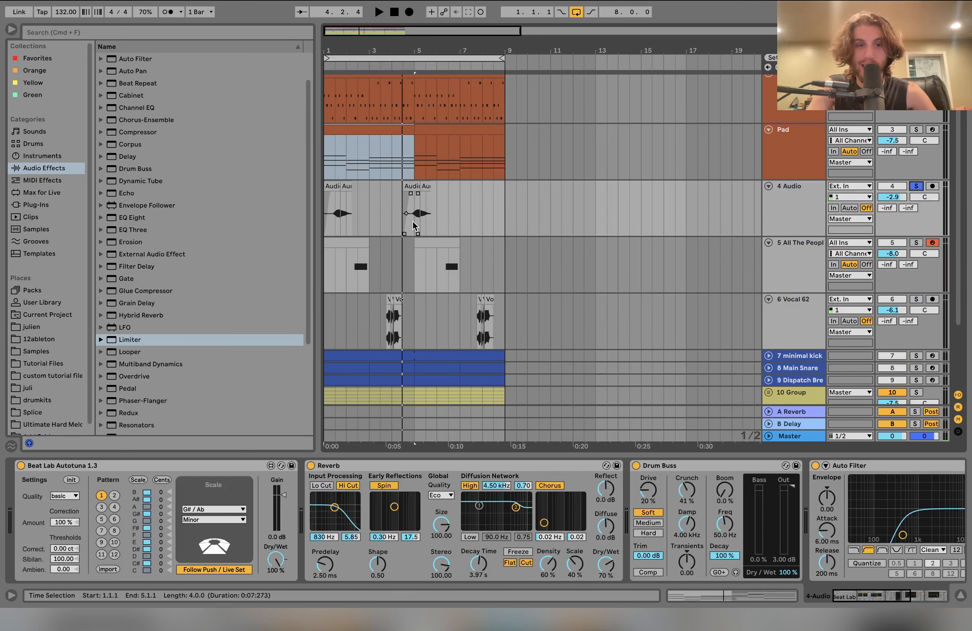
{"action": "key", "text": "space"}
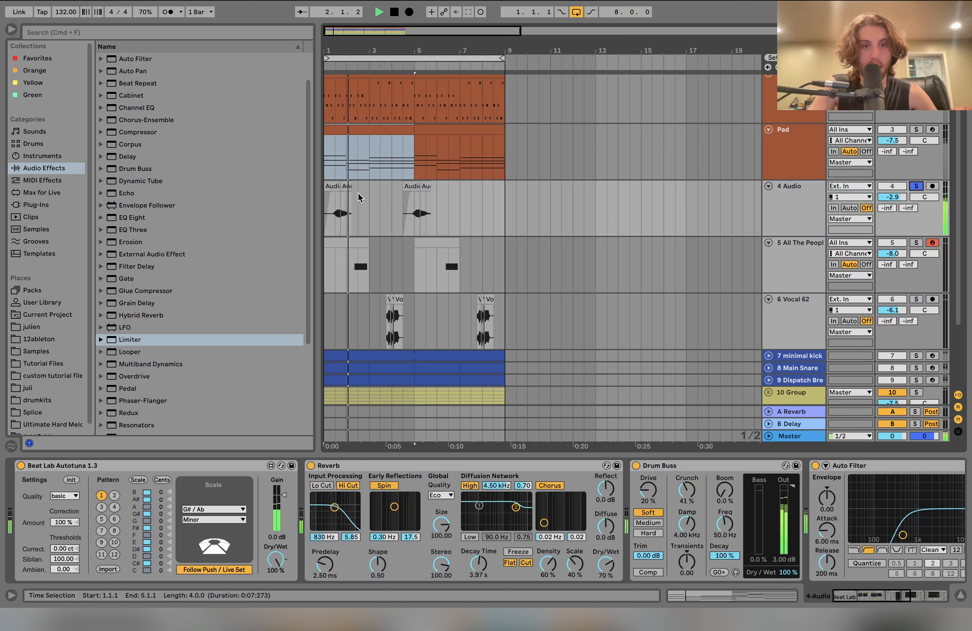
{"action": "key", "text": "space"}
Step: Show the source recording of the 4 Audio track's second clip in the browser, and play the track from its first clip
{"action": "right_click", "coordinate": [347, 189]}
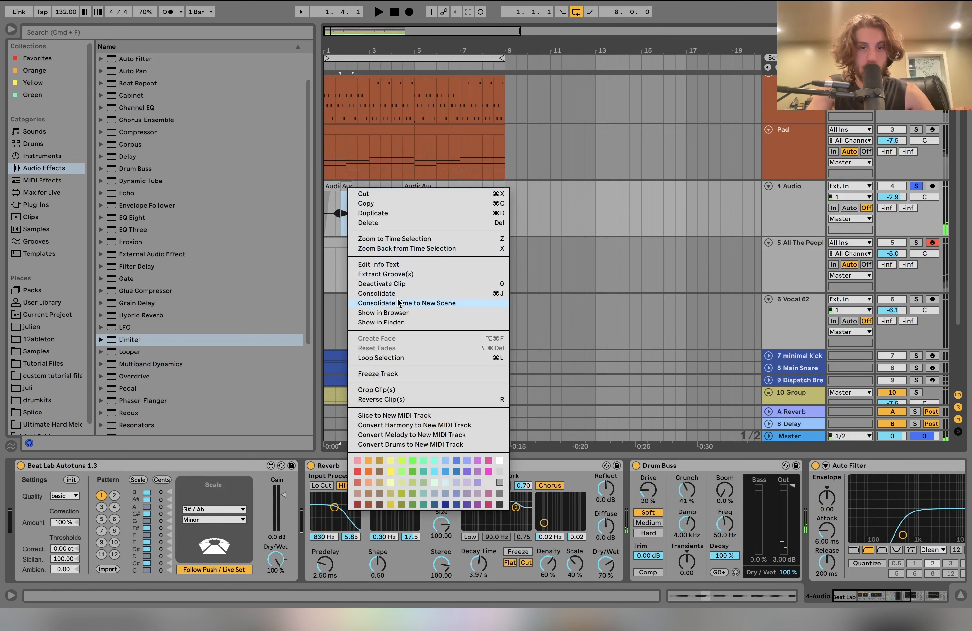
{"action": "left_click", "coordinate": [383, 313]}
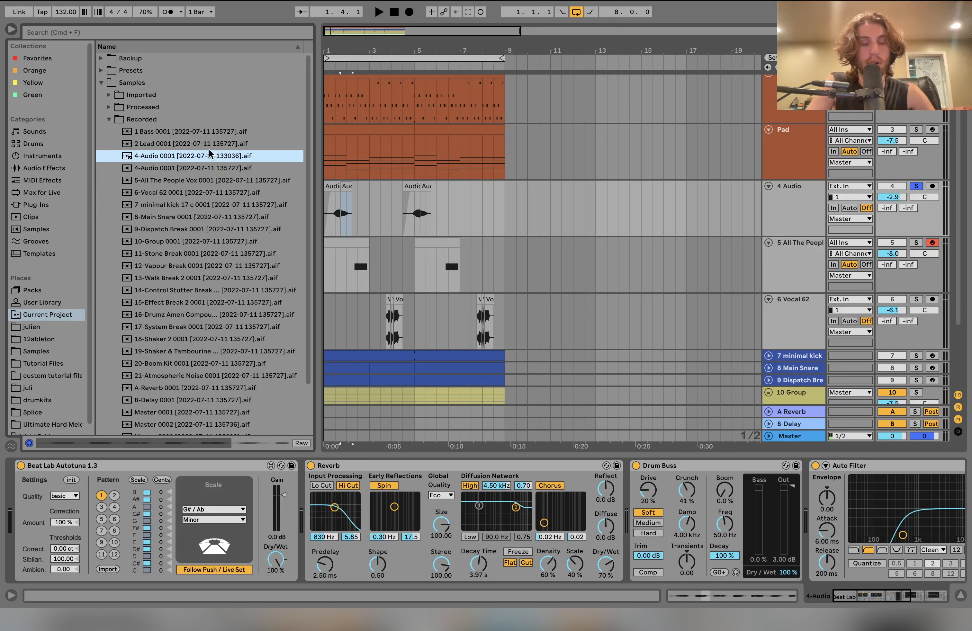
{"action": "left_click", "coordinate": [330, 187]}
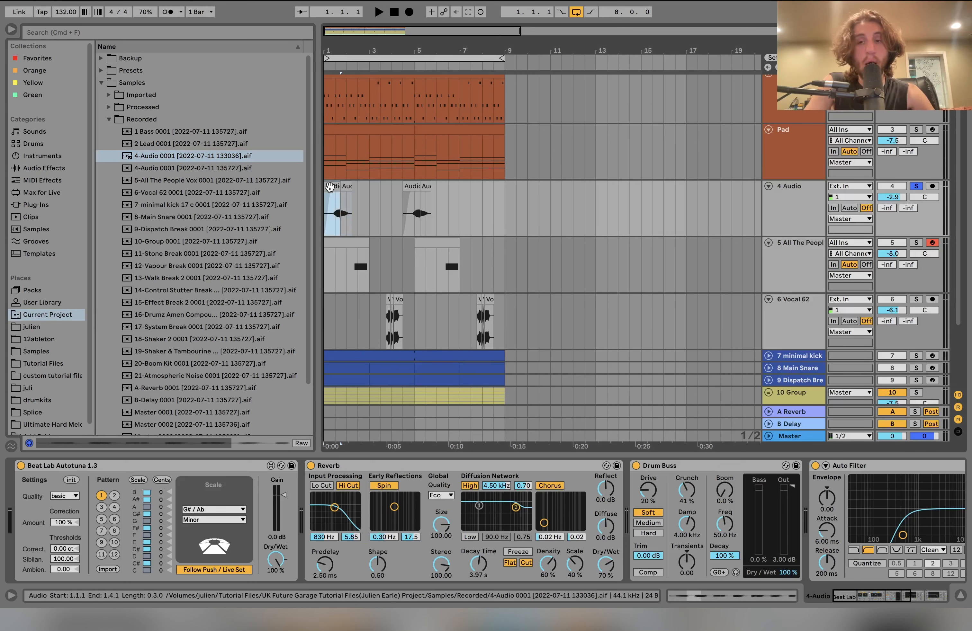
{"action": "key", "text": "space"}
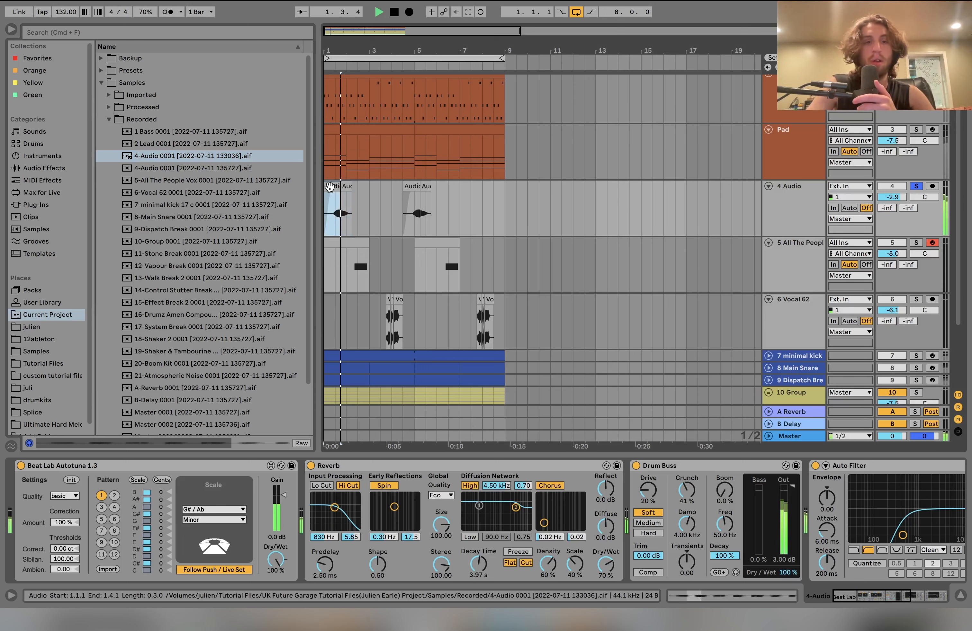
{"action": "key", "text": "space"}
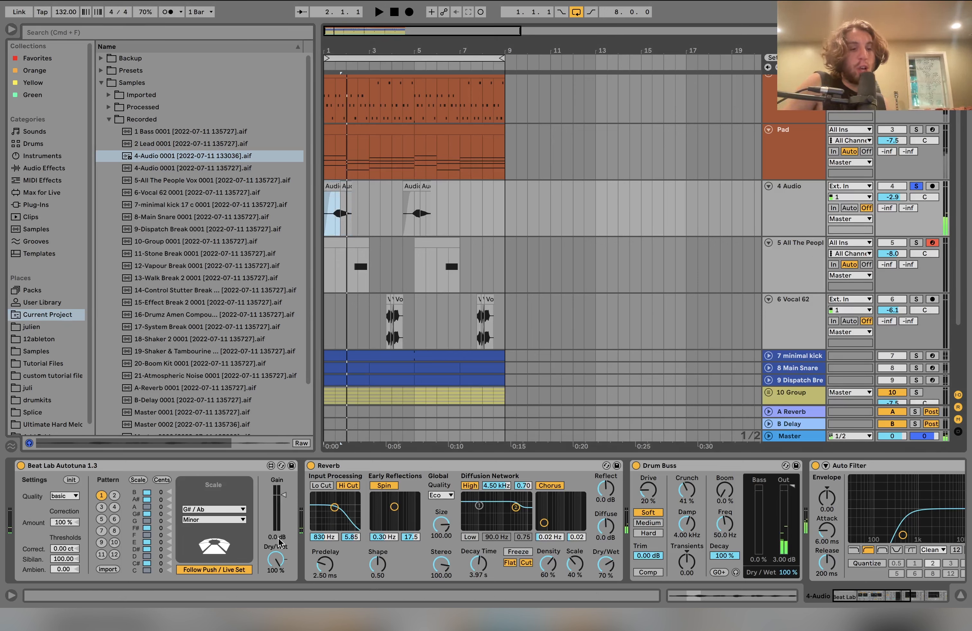
Step: Inspect the 4 Audio device chain from Beat Lab Autotuna onward, and compare playback with the last Auto Filter bypassed and enabled
{"action": "left_click", "coordinate": [128, 467]}
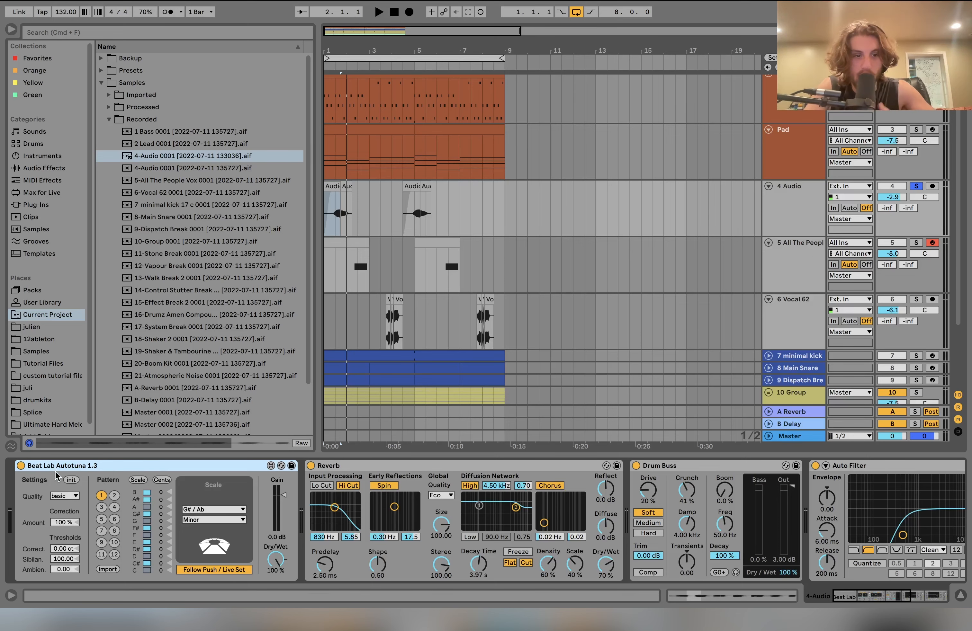
{"action": "scroll", "coordinate": [57, 476], "scroll_direction": "right", "scroll_amount": 10}
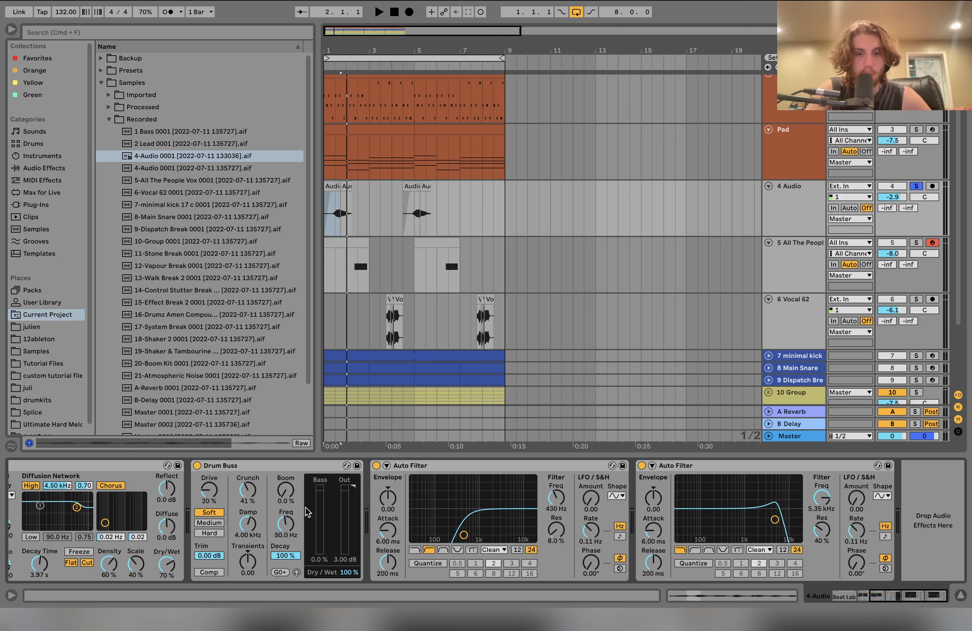
{"action": "left_click", "coordinate": [641, 466]}
{"action": "key", "text": "space"}
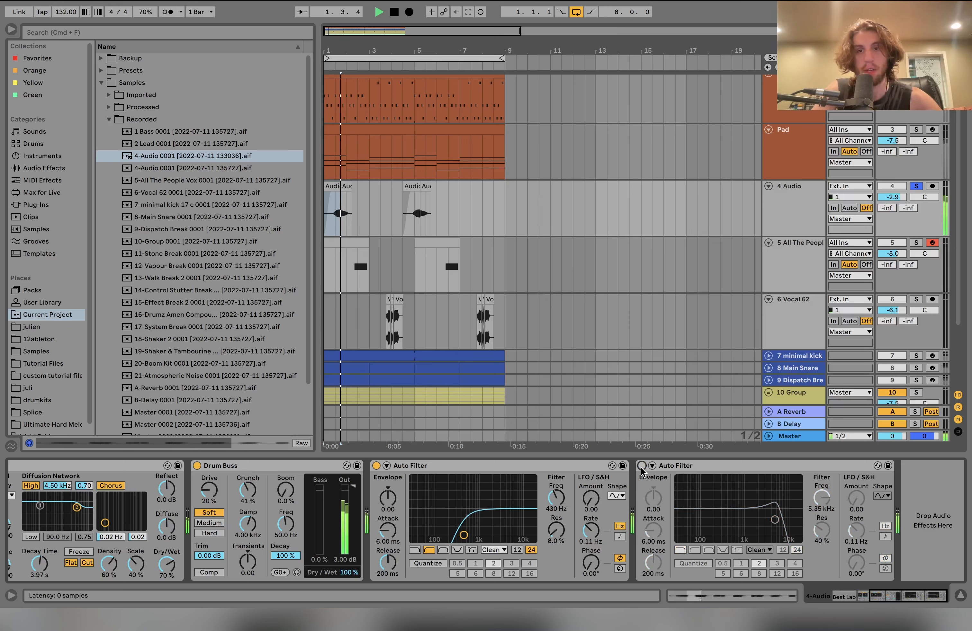
{"action": "left_click", "coordinate": [642, 467]}
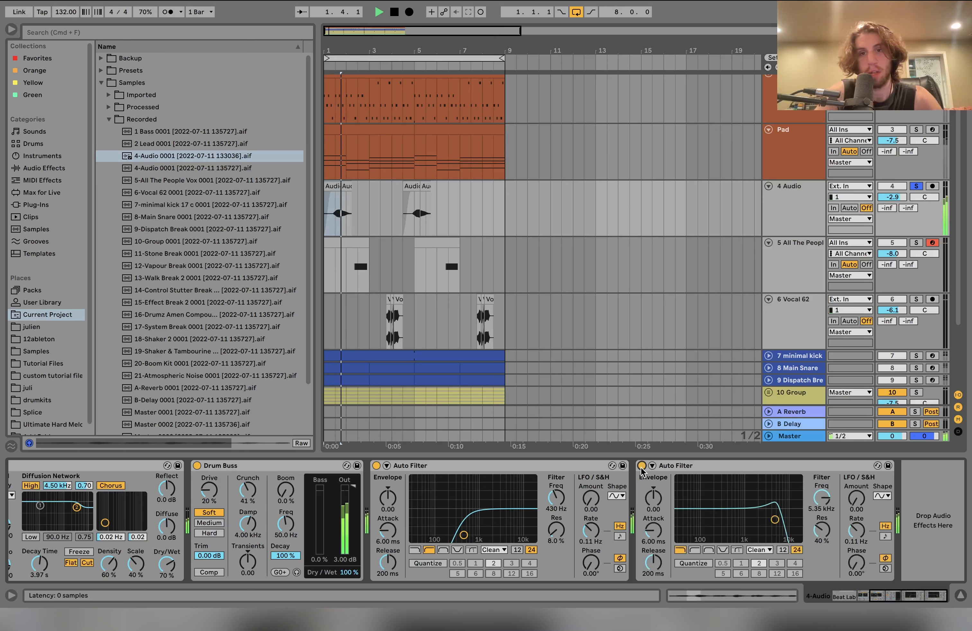
{"action": "key", "text": "space"}
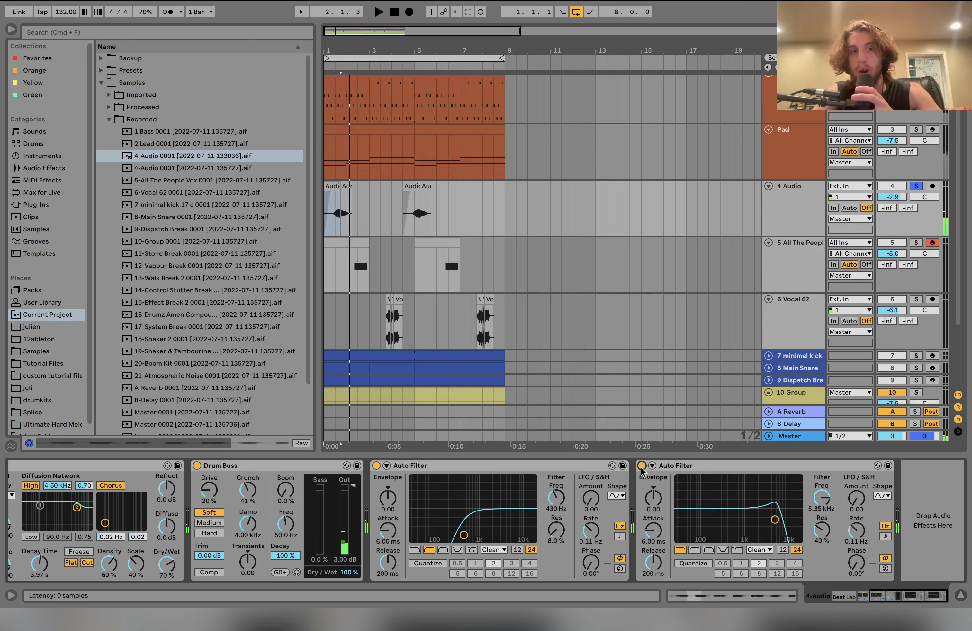
Step: Inspect the pitch settings of the first two 4 Audio clips, play them, and return to the track's device chain
{"action": "double_click", "coordinate": [335, 183]}
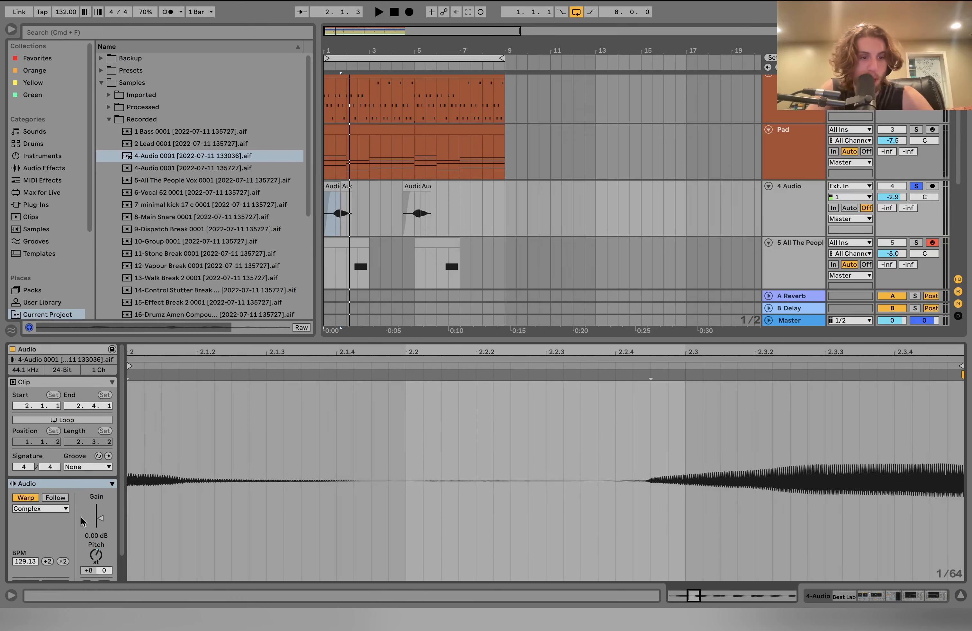
{"action": "key", "text": "space"}
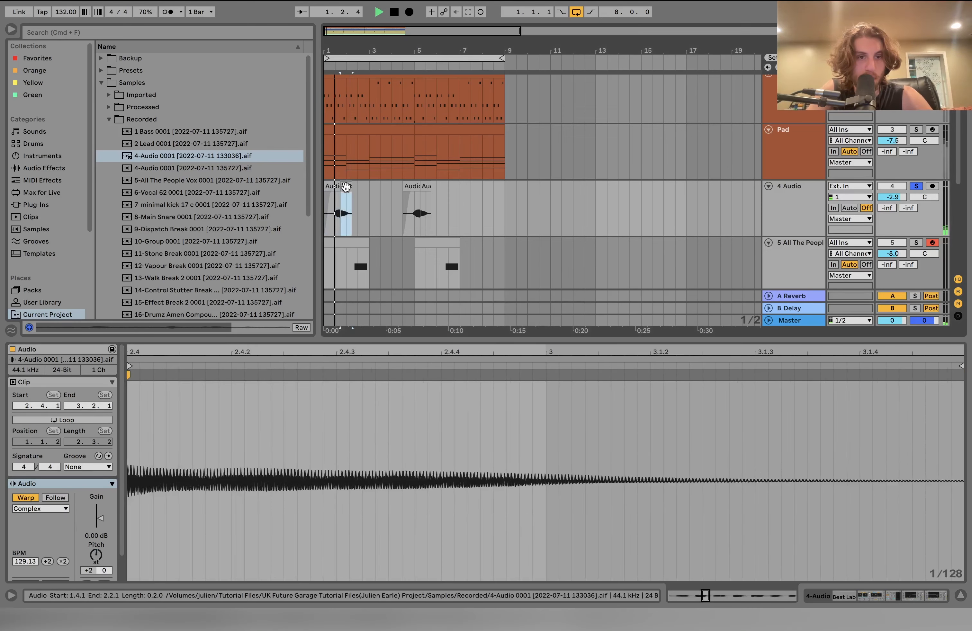
{"action": "left_click", "coordinate": [343, 205]}
{"action": "key", "text": "space"}
{"action": "key", "text": "space"}
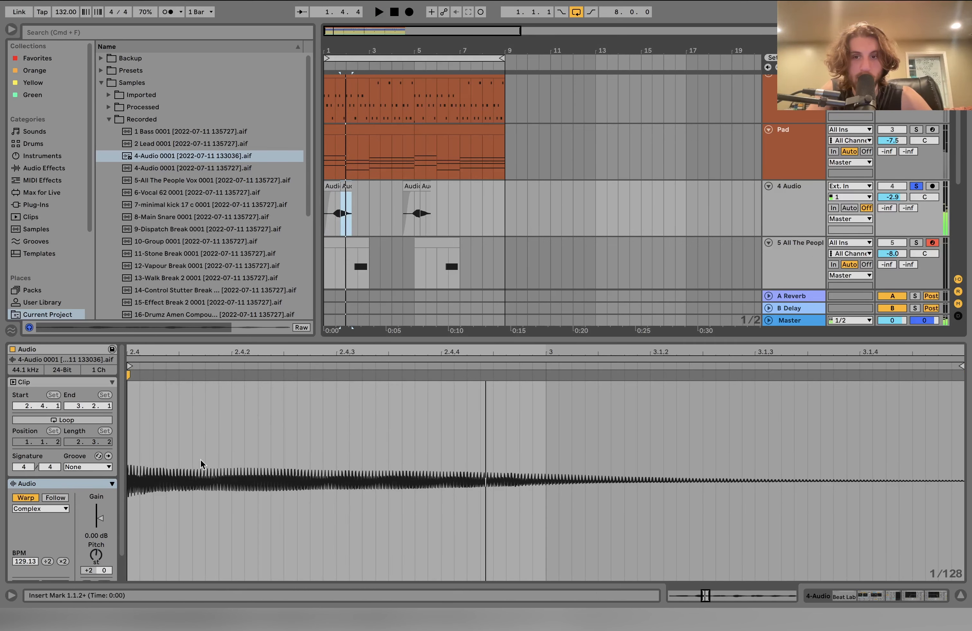
{"action": "left_click", "coordinate": [797, 215]}
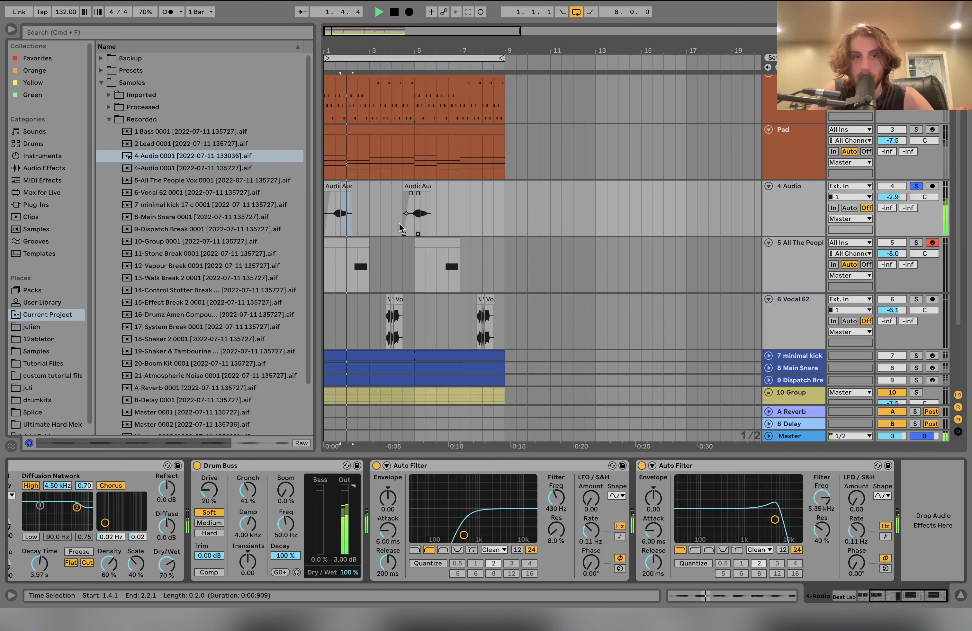
{"action": "key", "text": "space"}
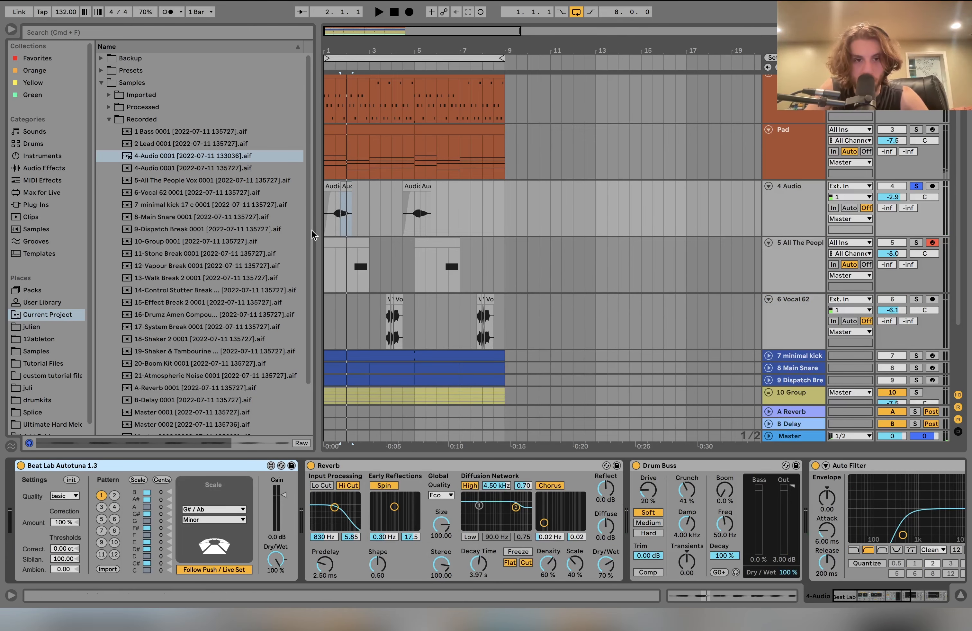
Step: Solo the All The People Vox track, and play its part from bar 2
{"action": "left_click", "coordinate": [916, 242]}
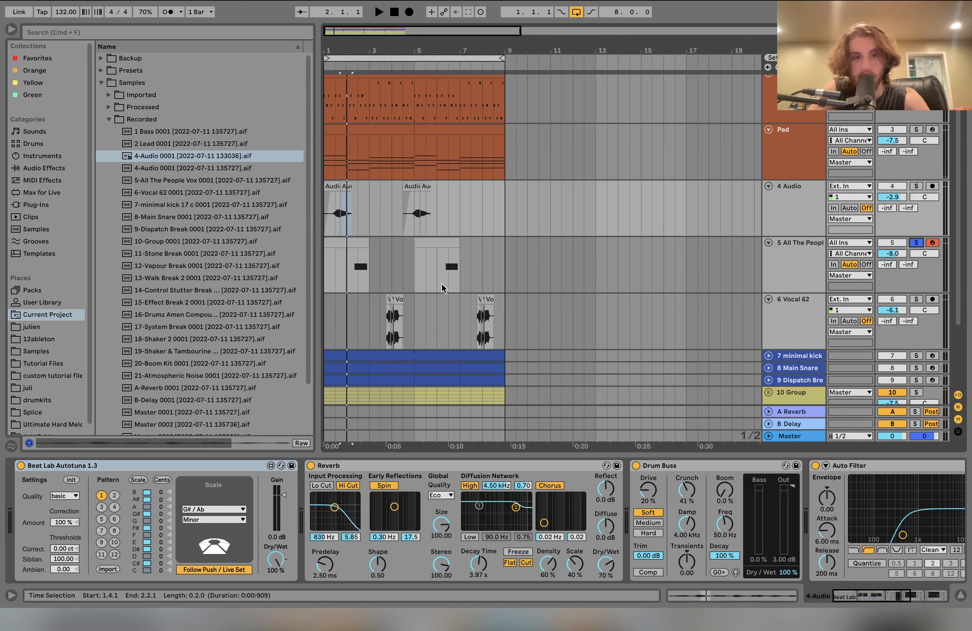
{"action": "left_click", "coordinate": [348, 261]}
{"action": "key", "text": "space"}
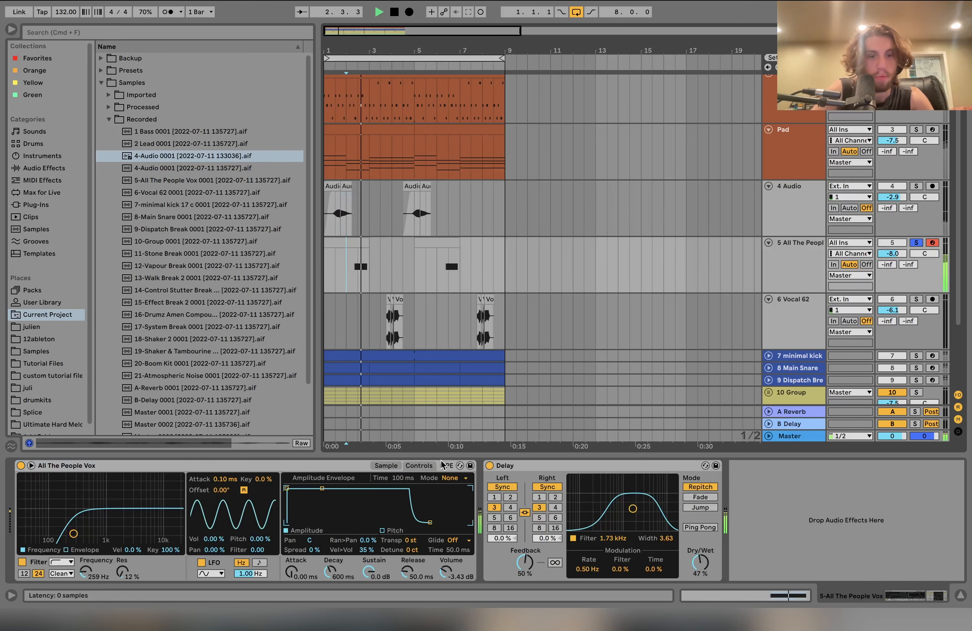
{"action": "key", "text": "space"}
Step: View the sample waveform in the All The People Vox instrument, play the part again, and unsolo the track
{"action": "left_click", "coordinate": [389, 465]}
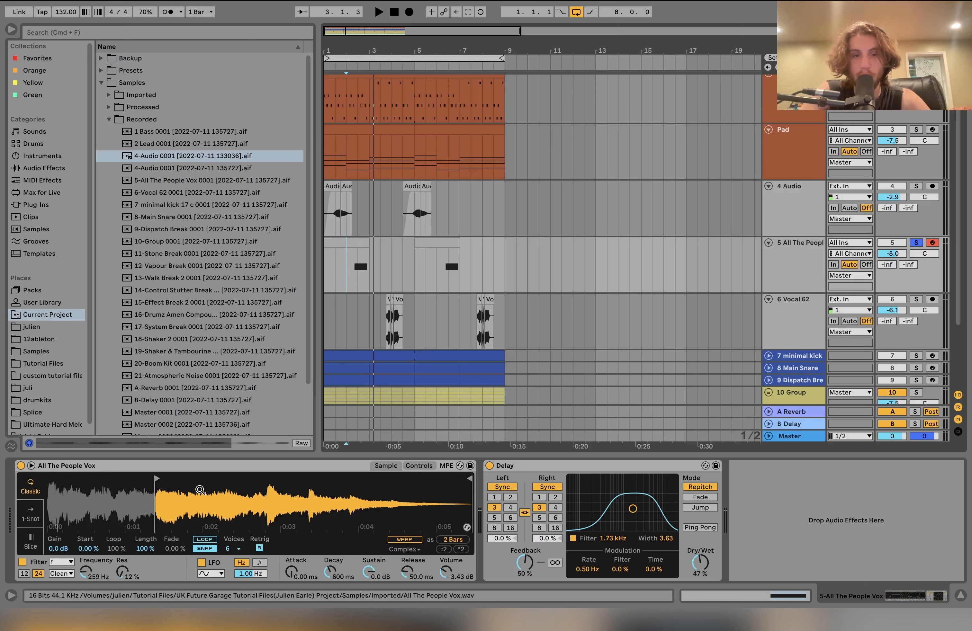
{"action": "key", "text": "space"}
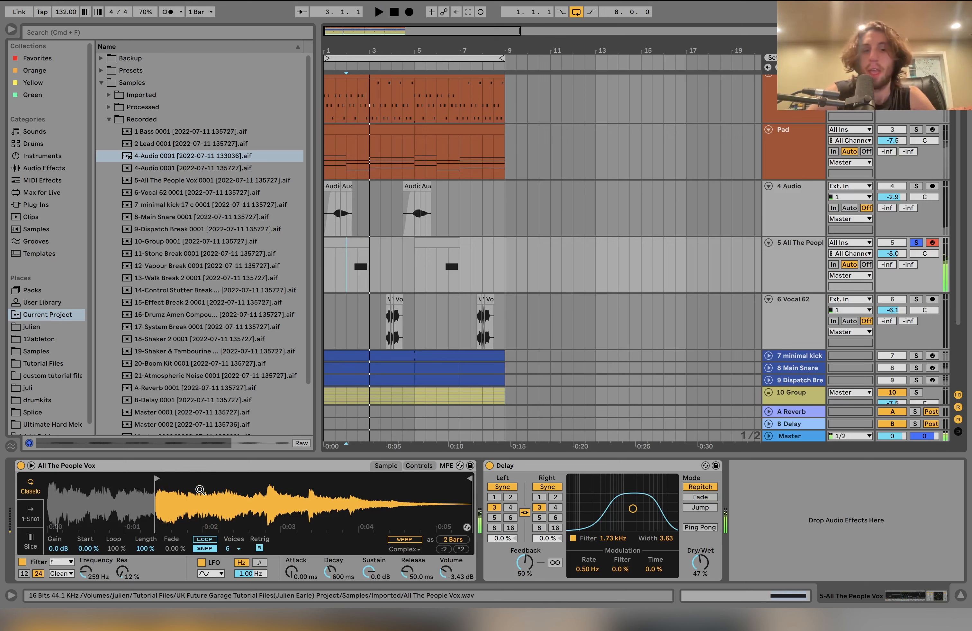
{"action": "left_click", "coordinate": [917, 243]}
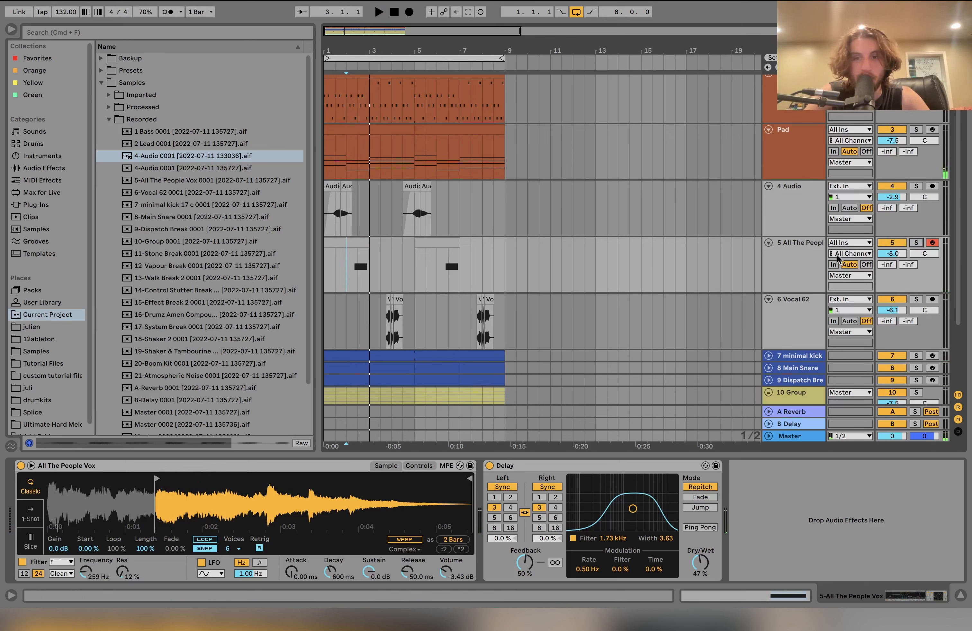
Step: Solo the All The People Vox and Pad tracks, and play them together from bar 2
{"action": "key", "text": "space"}
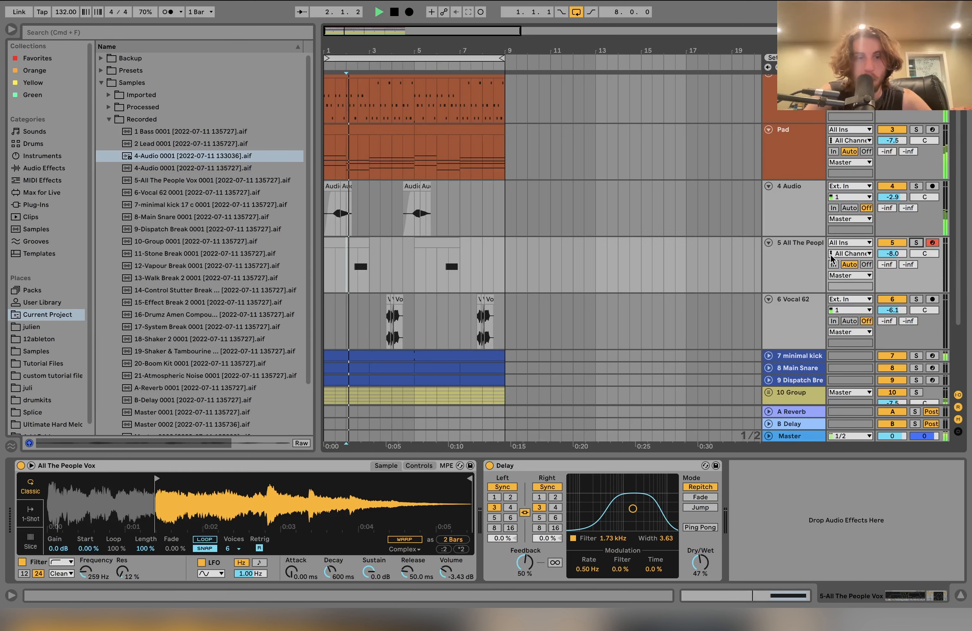
{"action": "left_click", "coordinate": [917, 244]}
{"action": "scroll", "coordinate": [415, 213], "scroll_direction": "up", "scroll_amount": 3}
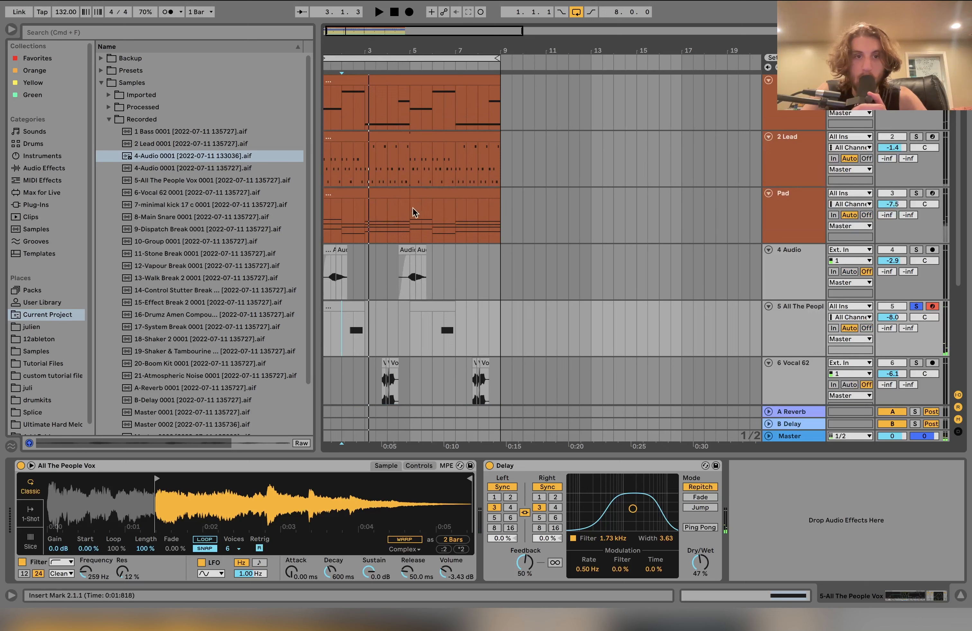
{"action": "left_click", "coordinate": [917, 193]}
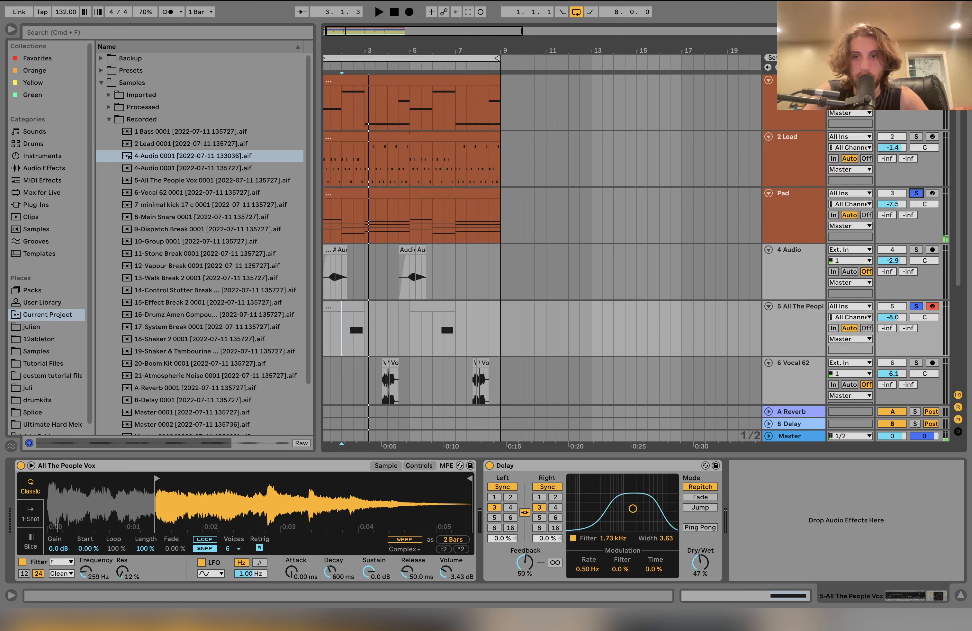
{"action": "key", "text": "space"}
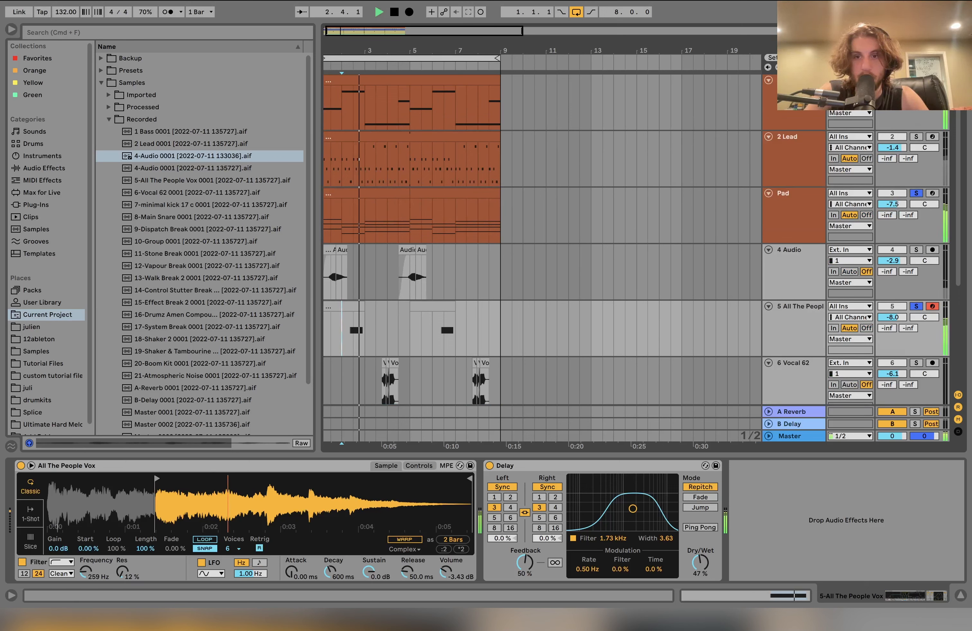
{"action": "key", "text": "space"}
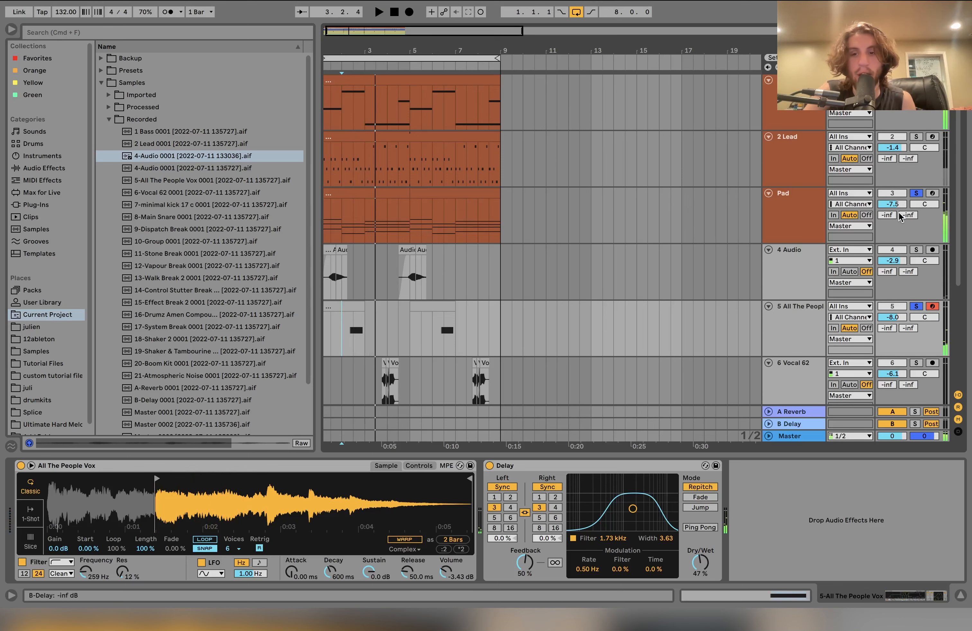
Step: Solo the Vocal 62 track with its device chain shown, and play its part from bar 3
{"action": "scroll", "coordinate": [900, 217], "scroll_direction": "down", "scroll_amount": 5}
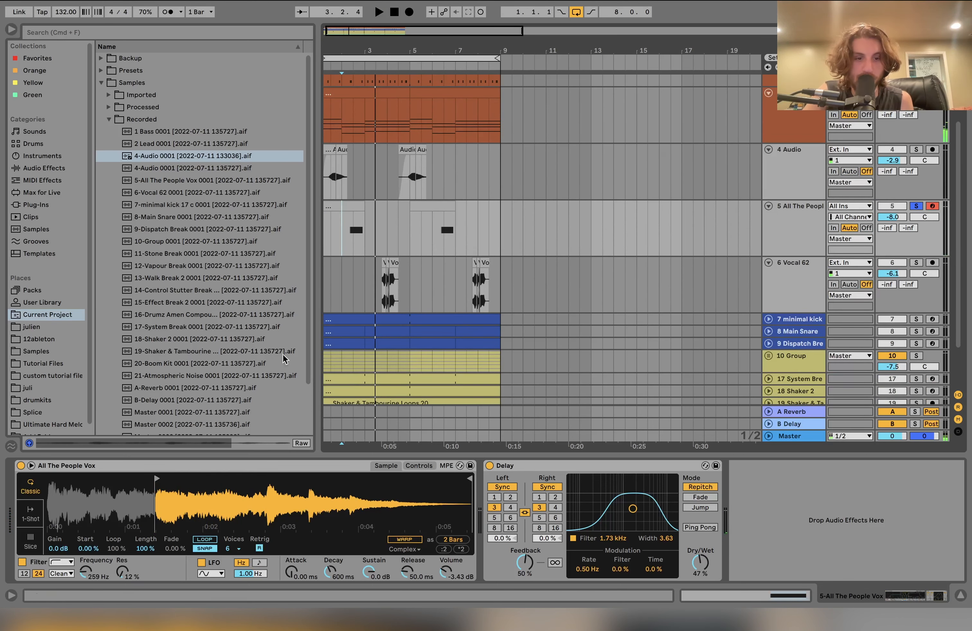
{"action": "left_click", "coordinate": [917, 263]}
{"action": "left_click", "coordinate": [807, 272]}
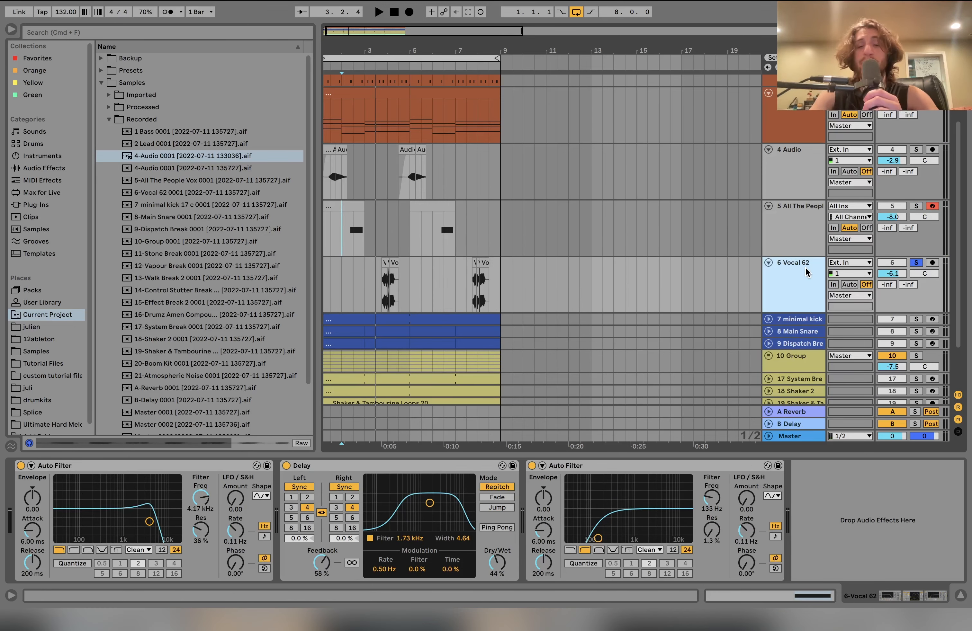
{"action": "left_click", "coordinate": [364, 302]}
{"action": "key", "text": "space"}
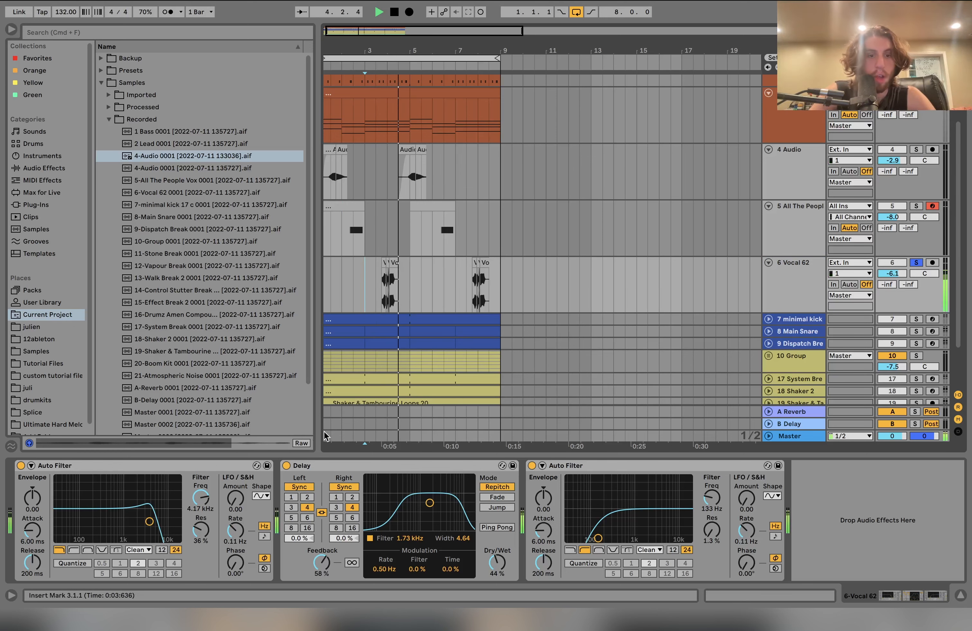
{"action": "key", "text": "space"}
Step: Locate the Vocal 62 source sample in the browser, and inspect the pitch settings of the first two Vocal 62 clips
{"action": "right_click", "coordinate": [385, 263]}
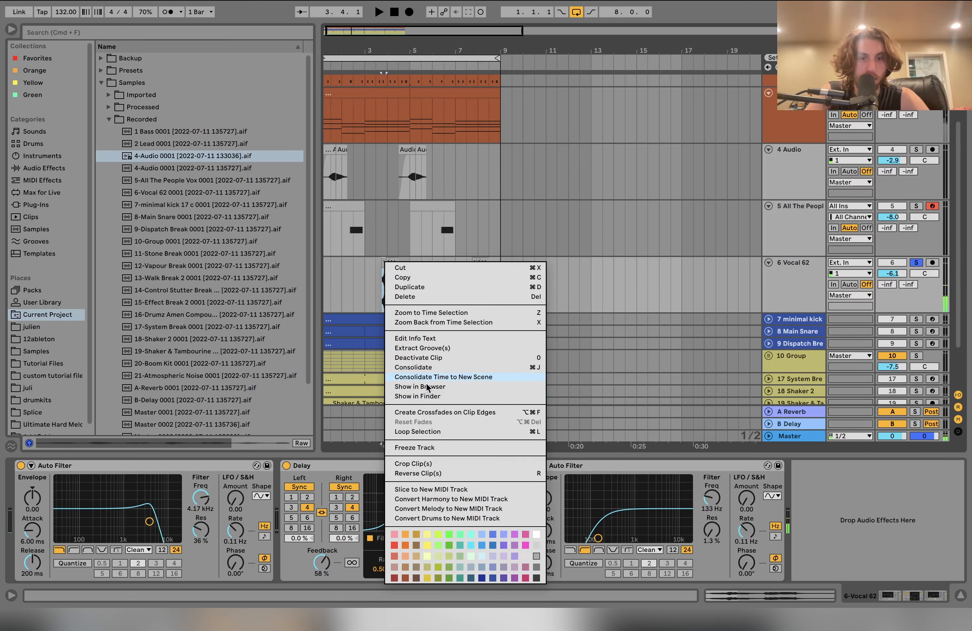
{"action": "left_click", "coordinate": [428, 387]}
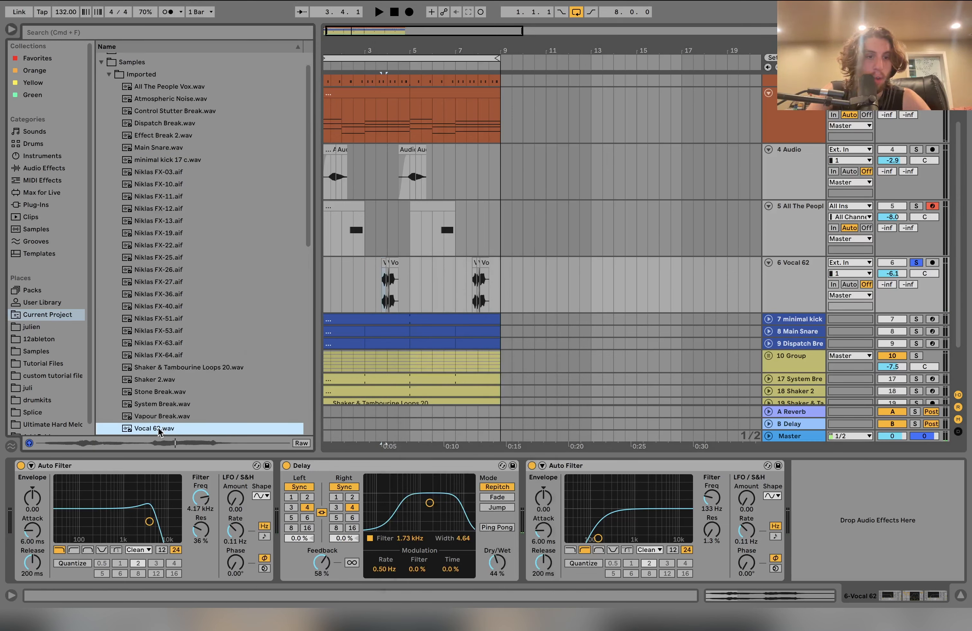
{"action": "left_click", "coordinate": [385, 283]}
{"action": "key", "text": "z"}
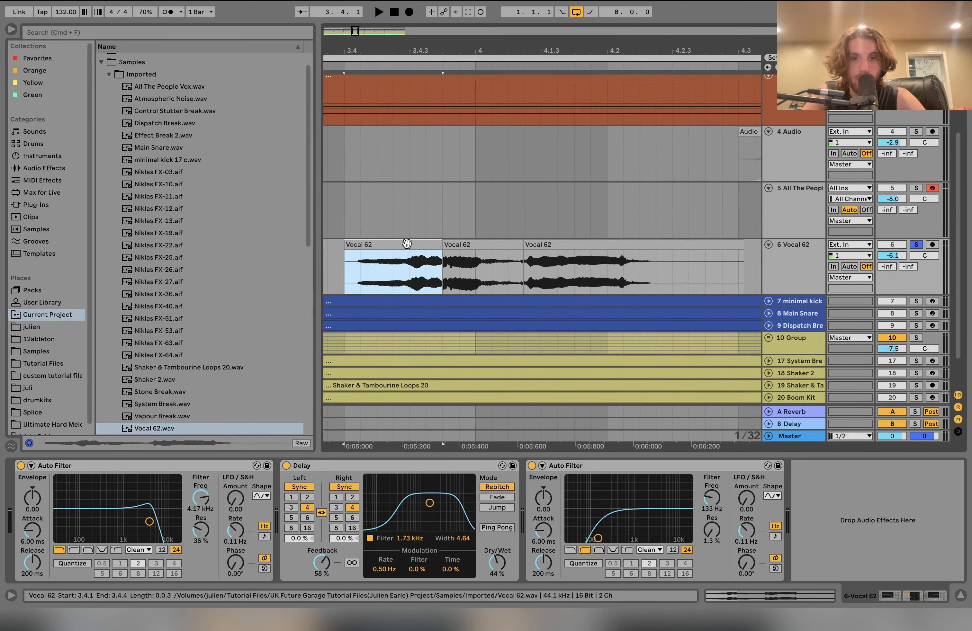
{"action": "double_click", "coordinate": [424, 241]}
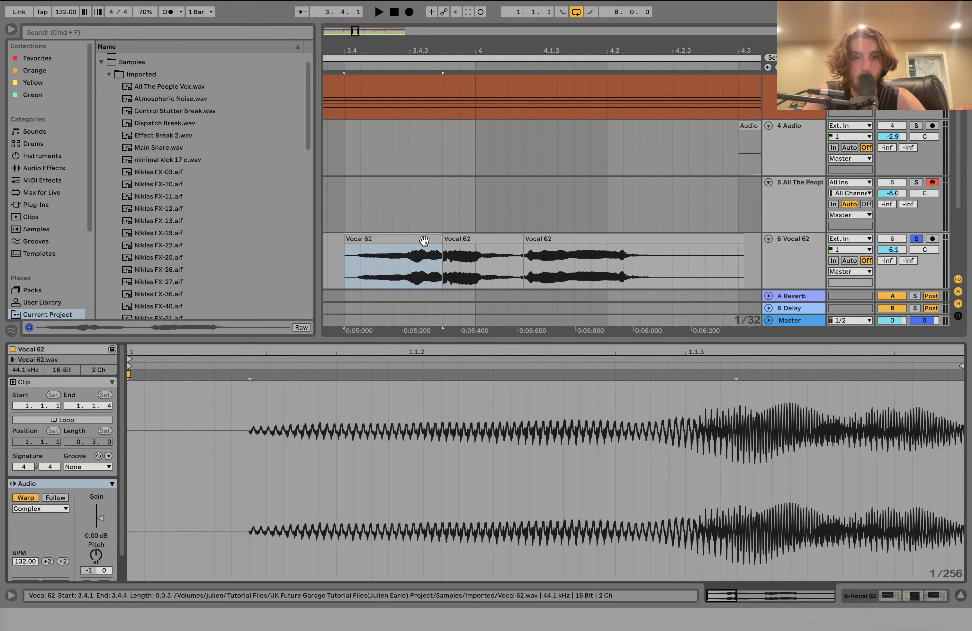
{"action": "left_click", "coordinate": [461, 241]}
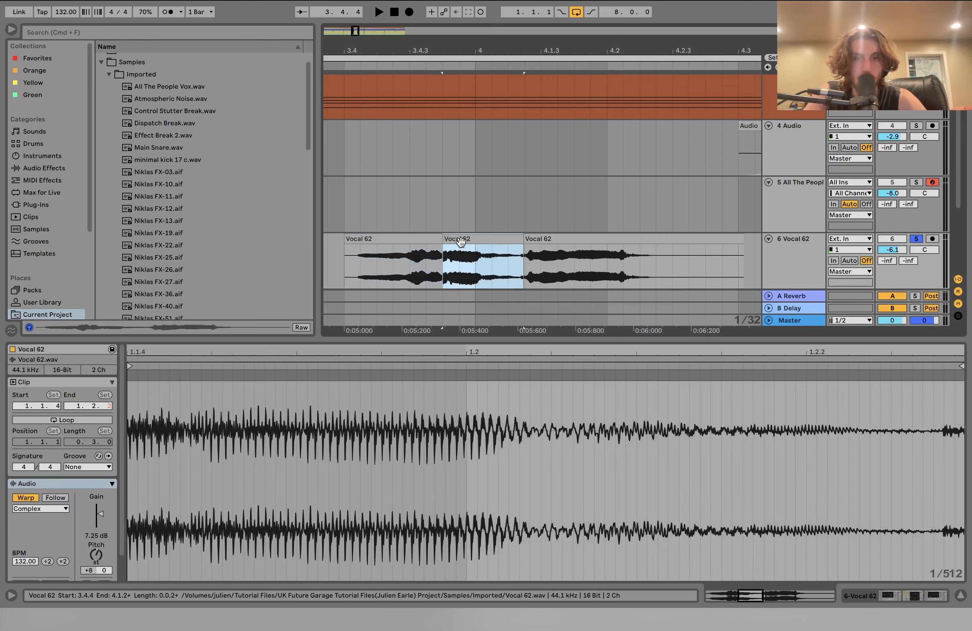
Step: Play the Vocal 62 part from its first clip, comparing it with the Delay enabled and bypassed
{"action": "left_click", "coordinate": [405, 240]}
{"action": "key", "text": "space"}
{"action": "left_click", "coordinate": [776, 254]}
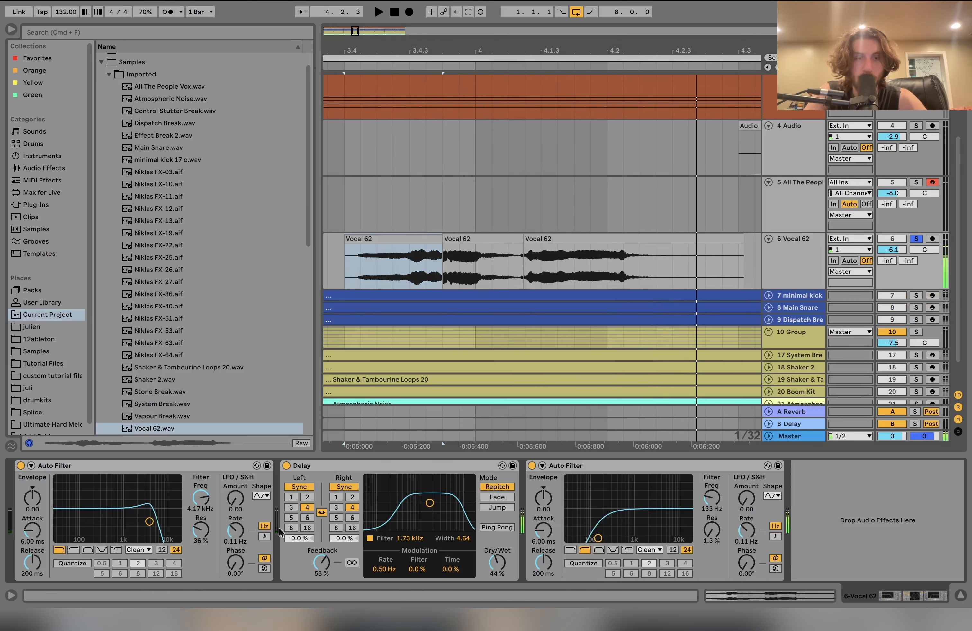
{"action": "left_click", "coordinate": [286, 465]}
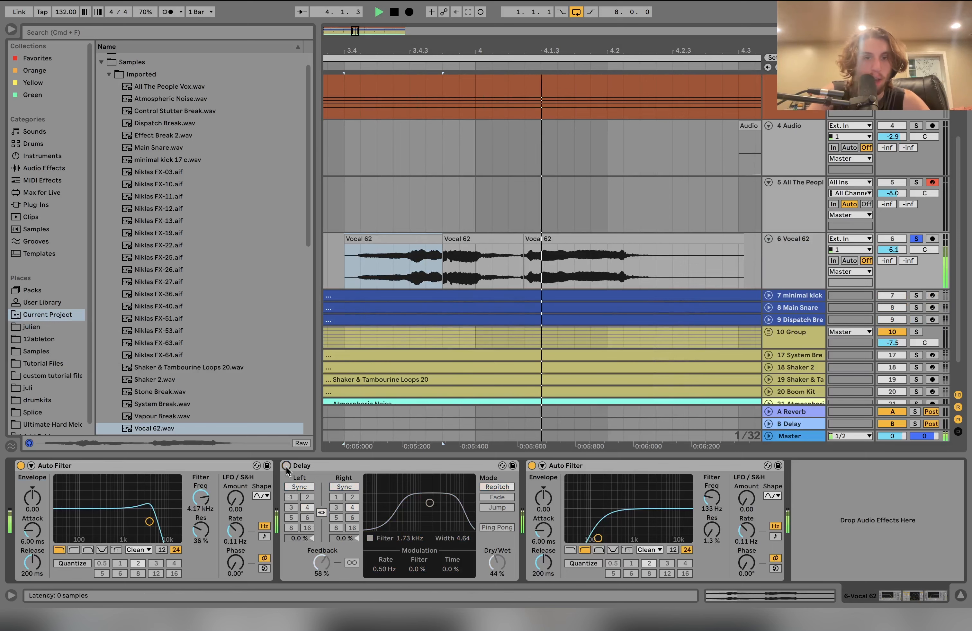
{"action": "scroll", "coordinate": [545, 237], "scroll_direction": "down", "scroll_amount": 4}
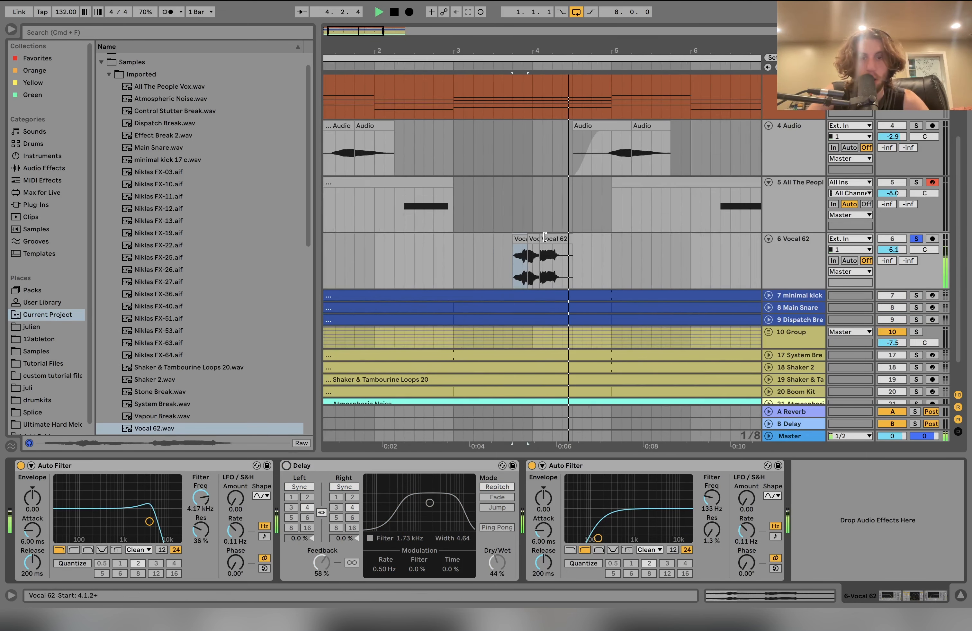
{"action": "scroll", "coordinate": [544, 237], "scroll_direction": "down", "scroll_amount": 3}
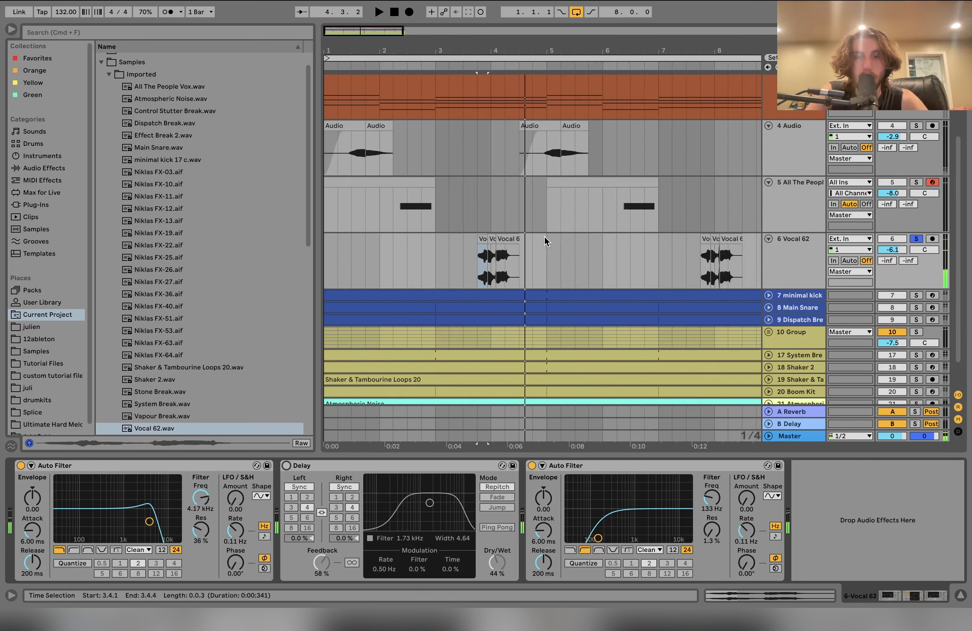
{"action": "left_click", "coordinate": [286, 466]}
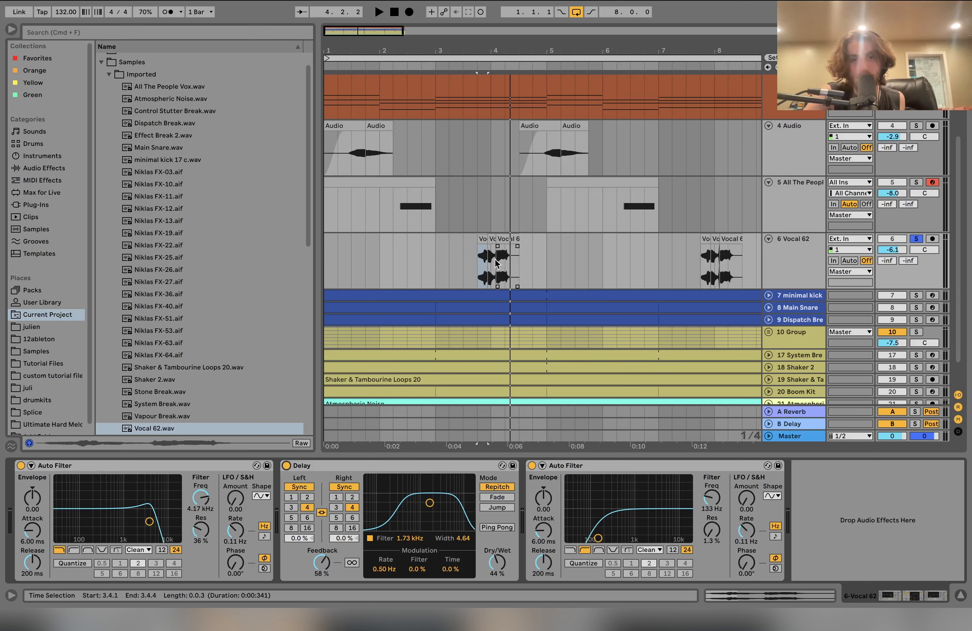
Step: Examine the first two Vocal 62 clips up close, and replay the part from the first clip
{"action": "scroll", "coordinate": [496, 262], "scroll_direction": "up", "scroll_amount": 5}
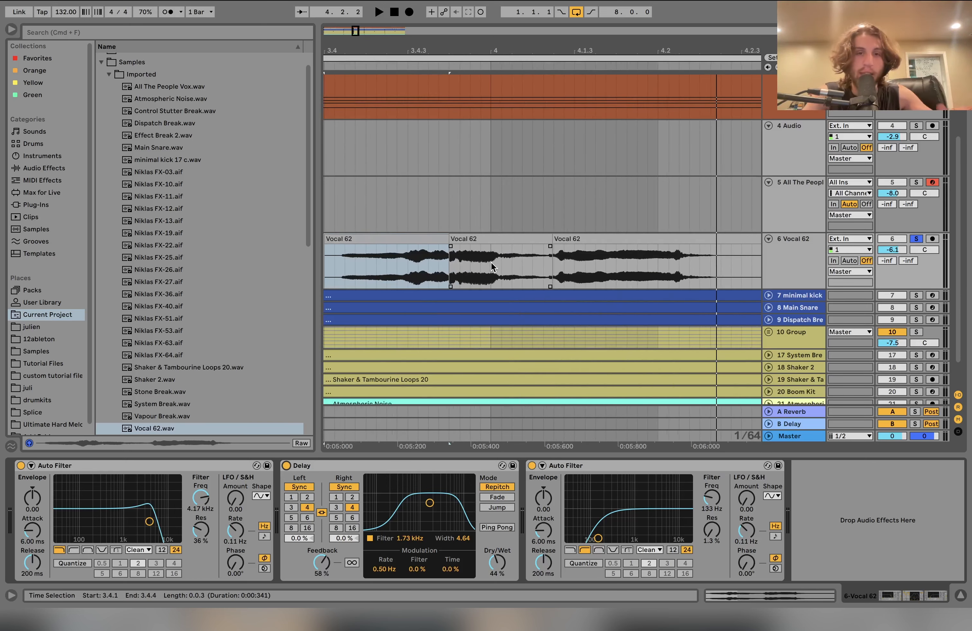
{"action": "left_click", "coordinate": [513, 240]}
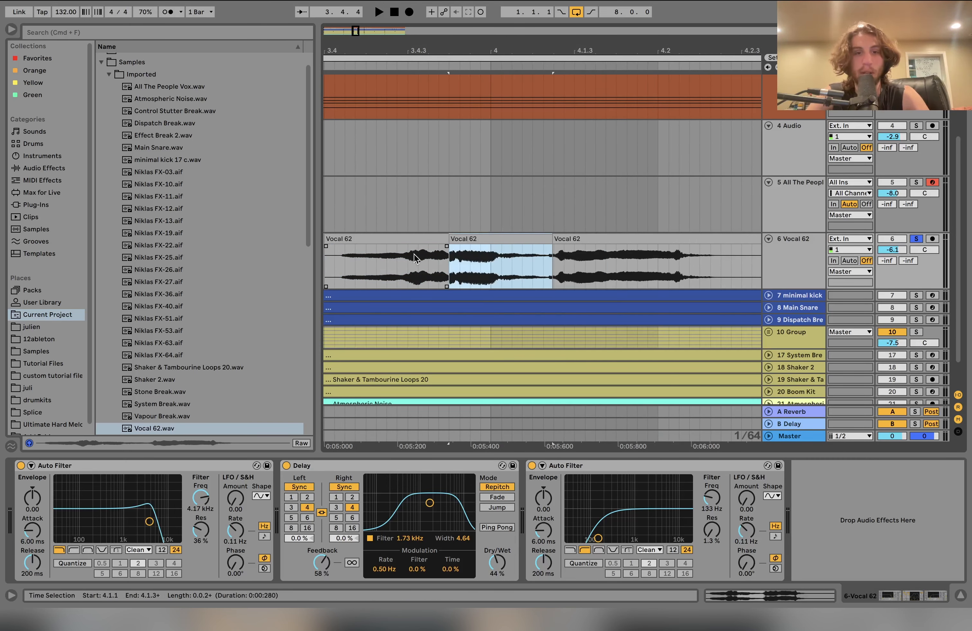
{"action": "left_click", "coordinate": [405, 238]}
{"action": "key", "text": "space"}
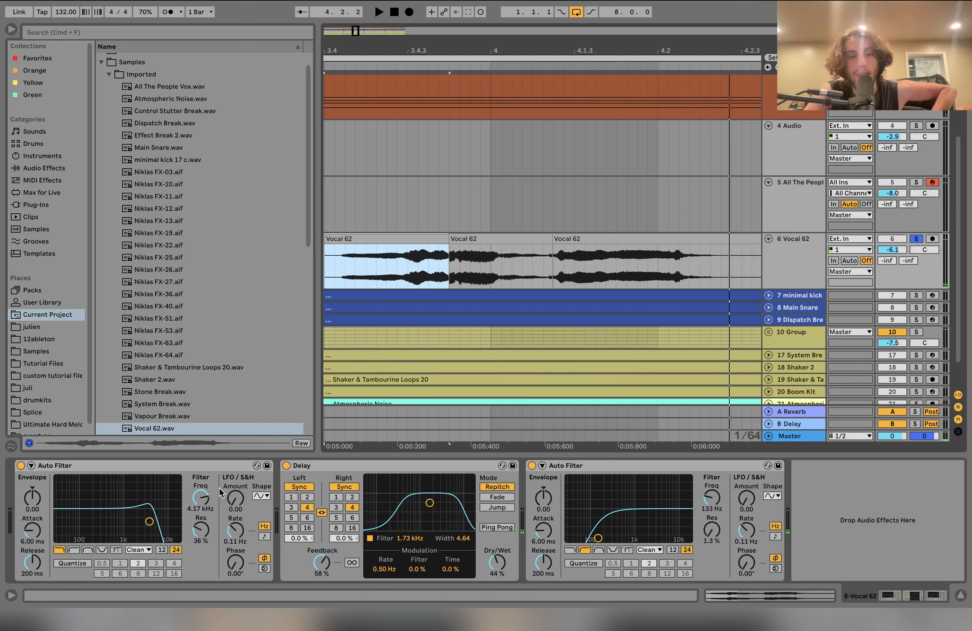
{"action": "key", "text": "x"}
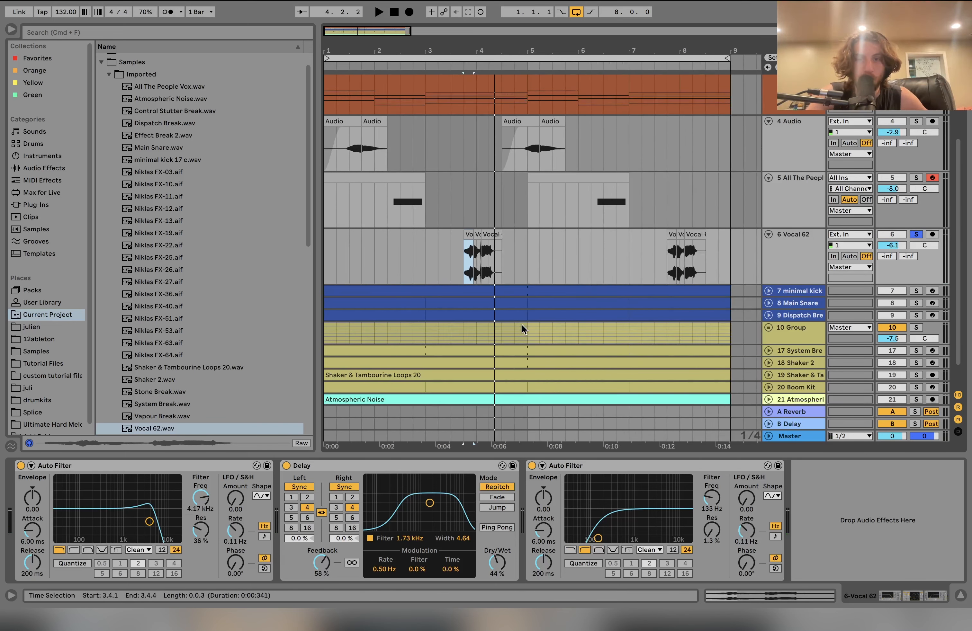
Step: Solo all drum tracks from minimal kick through Boom Kit, play them together, and unsolo them
{"action": "scroll", "coordinate": [522, 325], "scroll_direction": "down", "scroll_amount": 2}
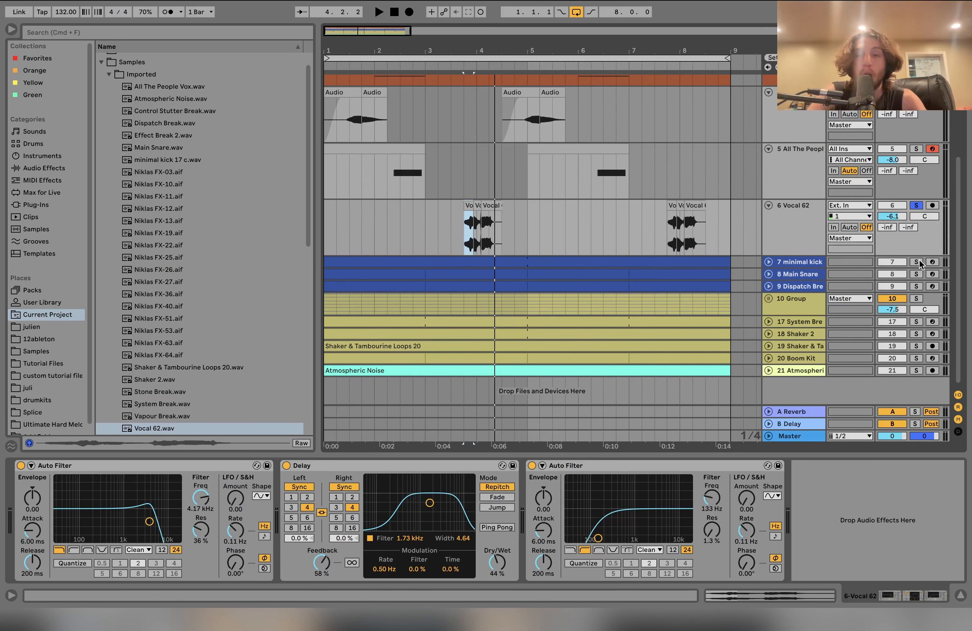
{"action": "left_click", "coordinate": [815, 262]}
{"action": "left_click", "coordinate": [816, 360]}
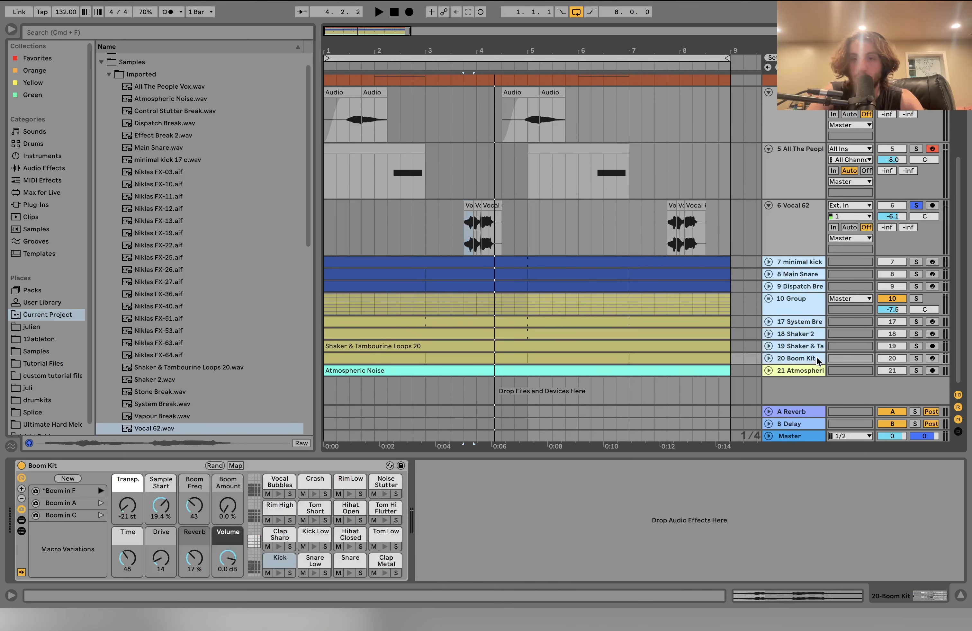
{"action": "left_click", "coordinate": [913, 359]}
{"action": "key", "text": "space"}
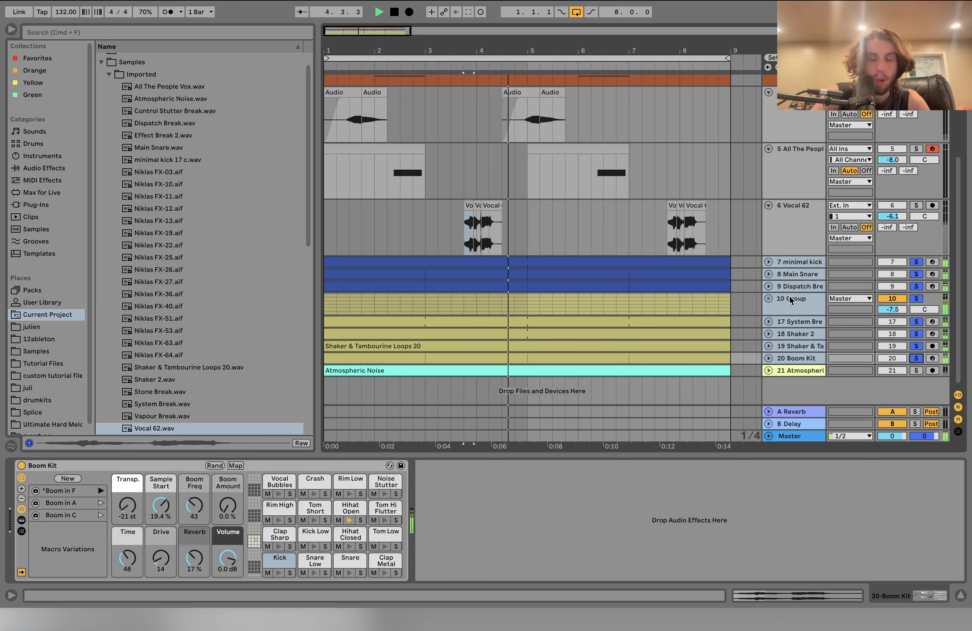
{"action": "left_click", "coordinate": [786, 285]}
{"action": "key", "text": "space"}
{"action": "left_click", "coordinate": [916, 286]}
Step: Unfold the minimal kick, Main Snare and Dispatch Break tracks together and solo all three
{"action": "left_click", "coordinate": [800, 264]}
{"action": "left_click_drag", "start_coordinate": [788, 262], "coordinate": [792, 289]}
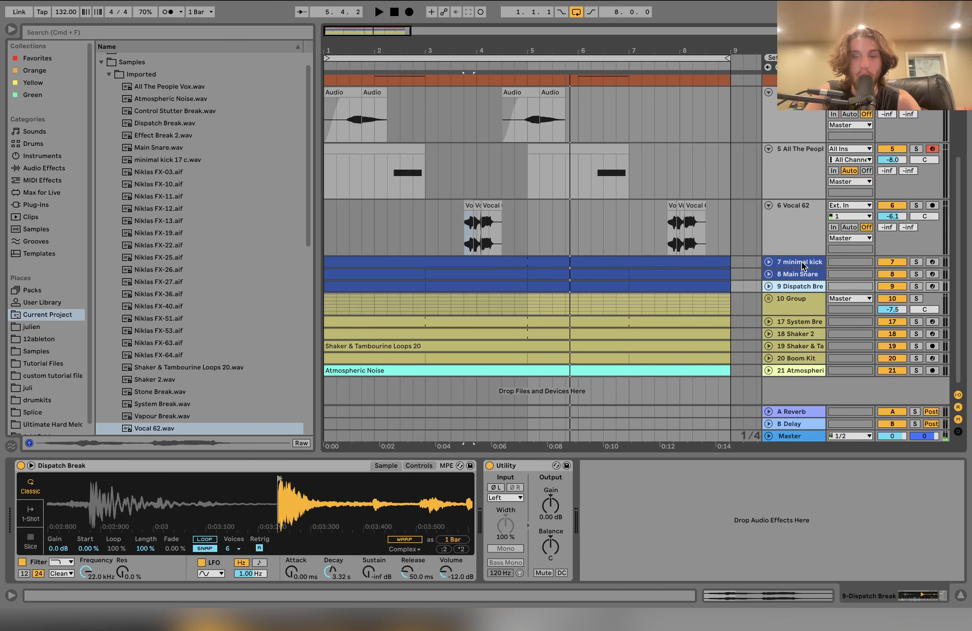
{"action": "key", "text": "Right"}
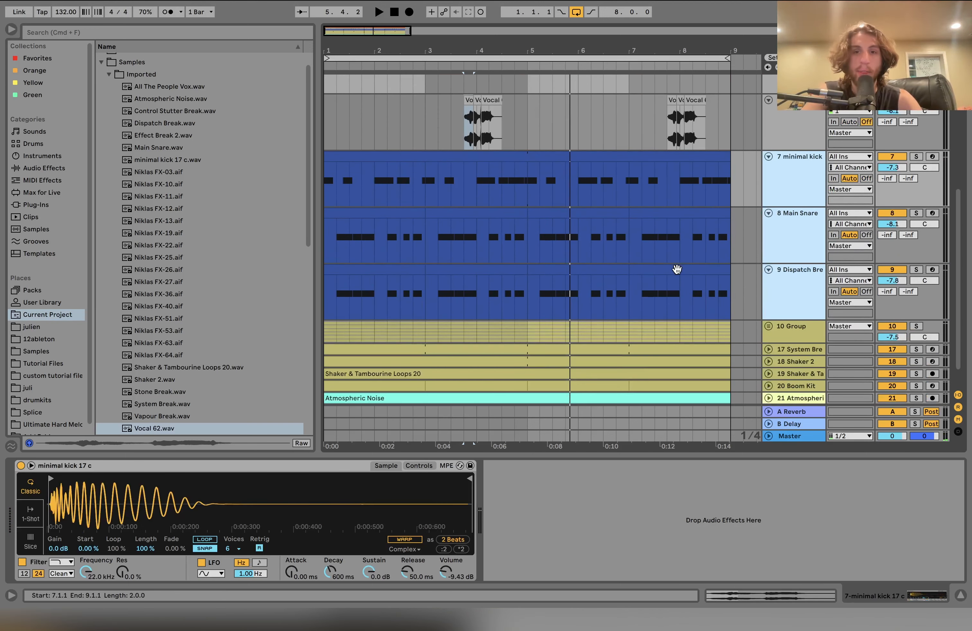
{"action": "scroll", "coordinate": [676, 270], "scroll_direction": "down", "scroll_amount": 1}
{"action": "left_click", "coordinate": [917, 128]}
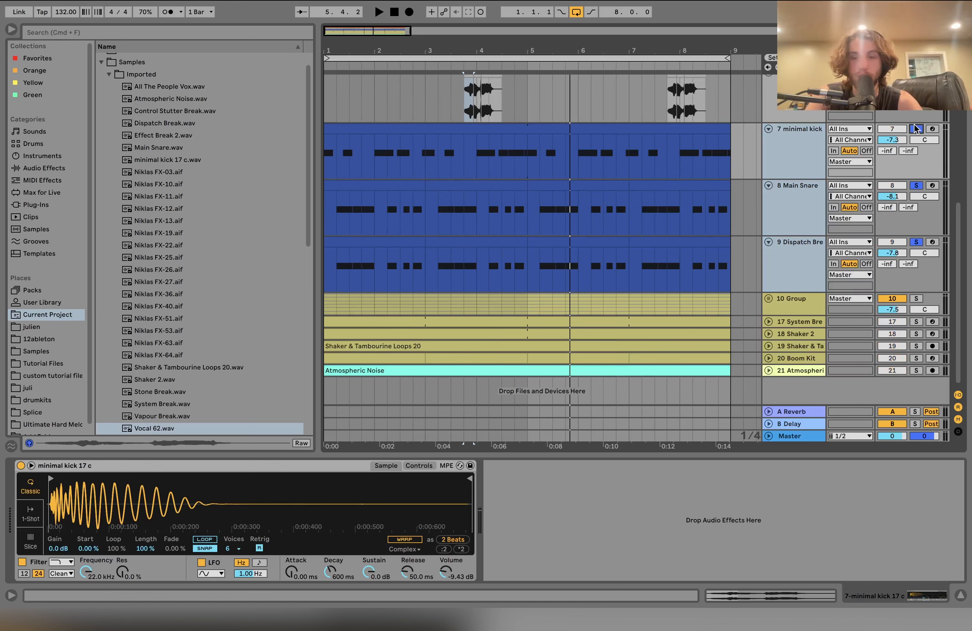
Step: Play the soloed kick, snare and break parts from bar 1 with the minimal kick device shown
{"action": "left_click", "coordinate": [385, 128]}
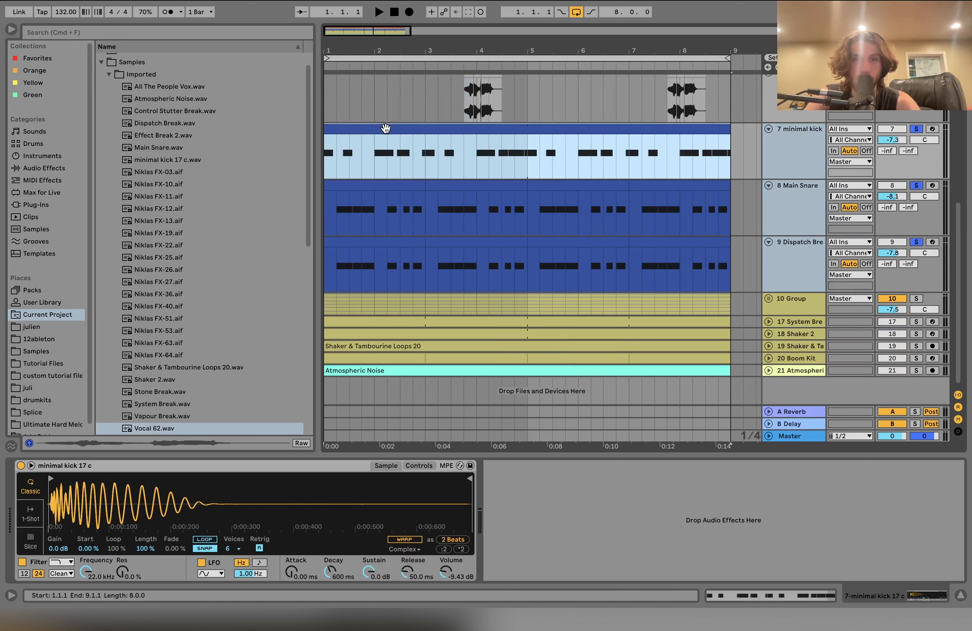
{"action": "key", "text": "space"}
{"action": "left_click", "coordinate": [779, 159]}
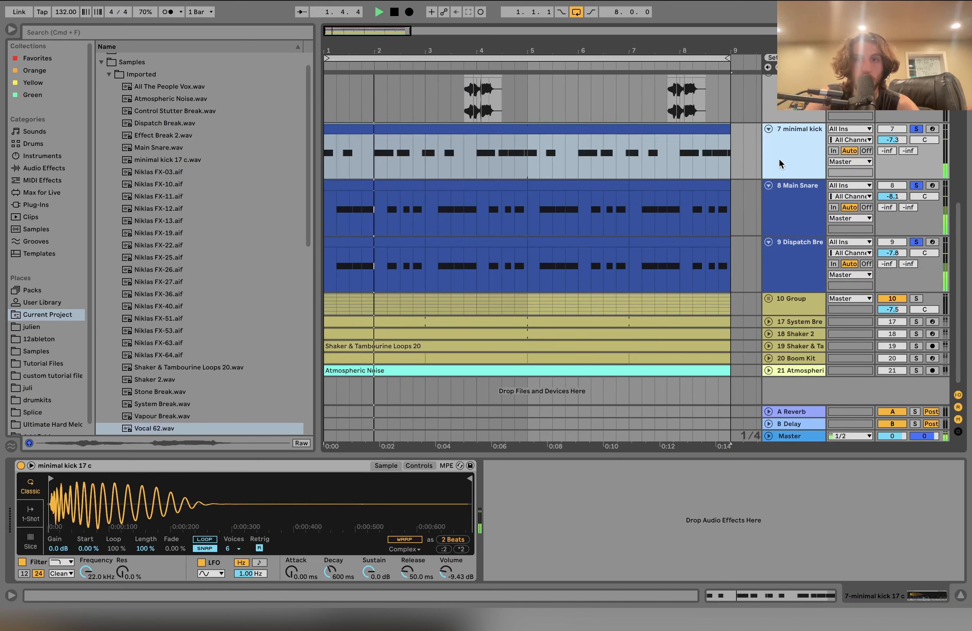
{"action": "scroll", "coordinate": [779, 158], "scroll_direction": "up", "scroll_amount": 3}
{"action": "scroll", "coordinate": [779, 158], "scroll_direction": "down", "scroll_amount": 3}
{"action": "key", "text": "space"}
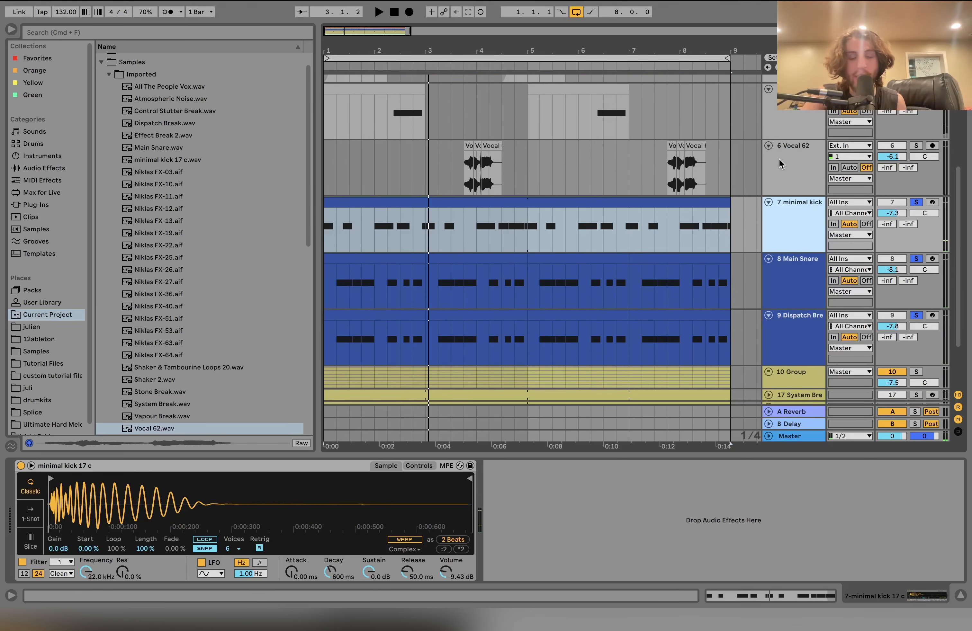
Step: Unsolo the three drum tracks to play the full mix, and compare it with only minimal kick soloed
{"action": "left_click", "coordinate": [916, 202]}
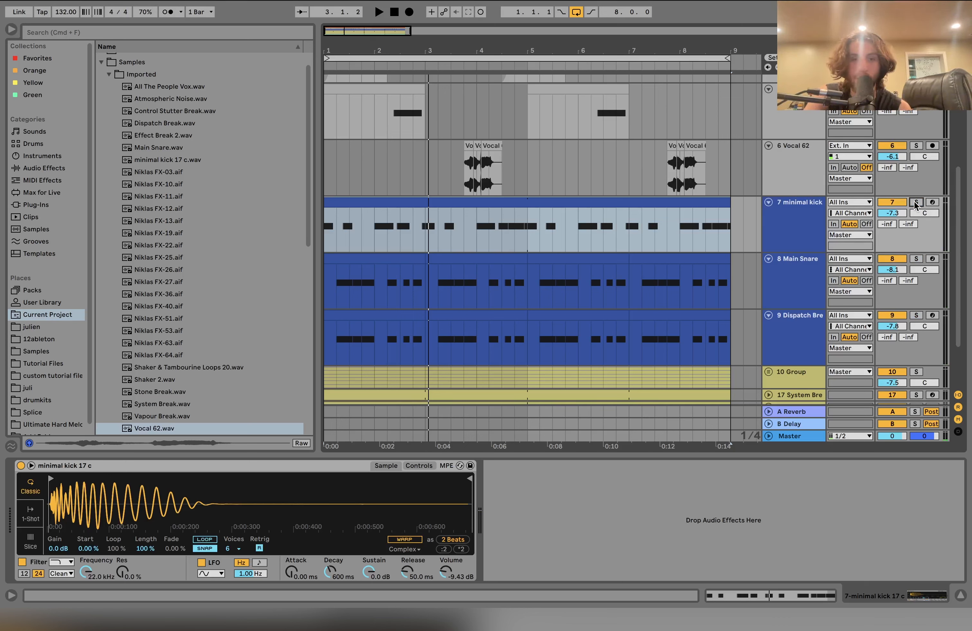
{"action": "key", "text": "space"}
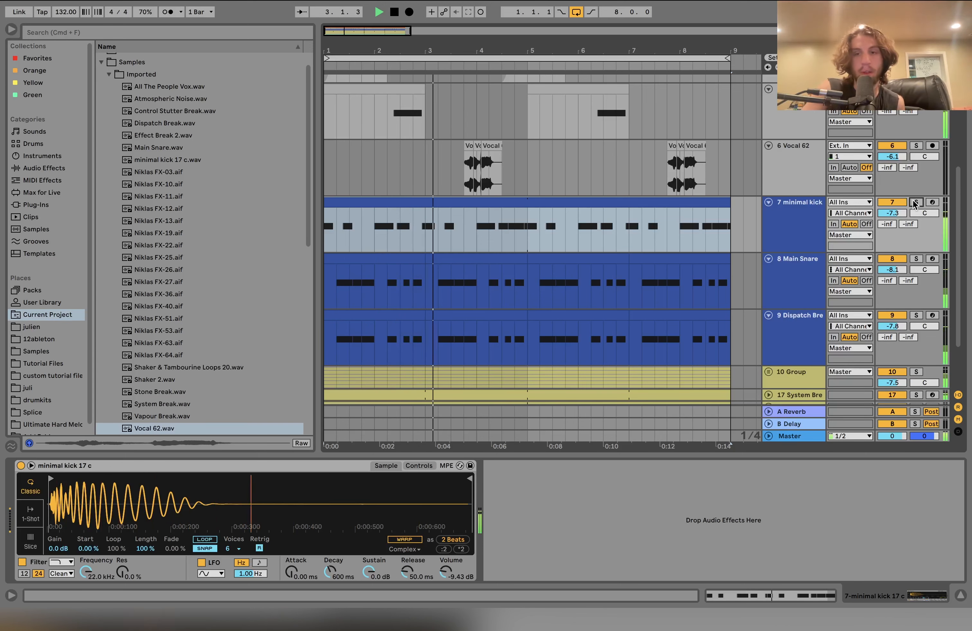
{"action": "left_click", "coordinate": [916, 202]}
{"action": "key", "text": "space"}
Step: View the device chains of the minimal kick, Main Snare and Dispatch Break tracks in turn
{"action": "left_click", "coordinate": [815, 224]}
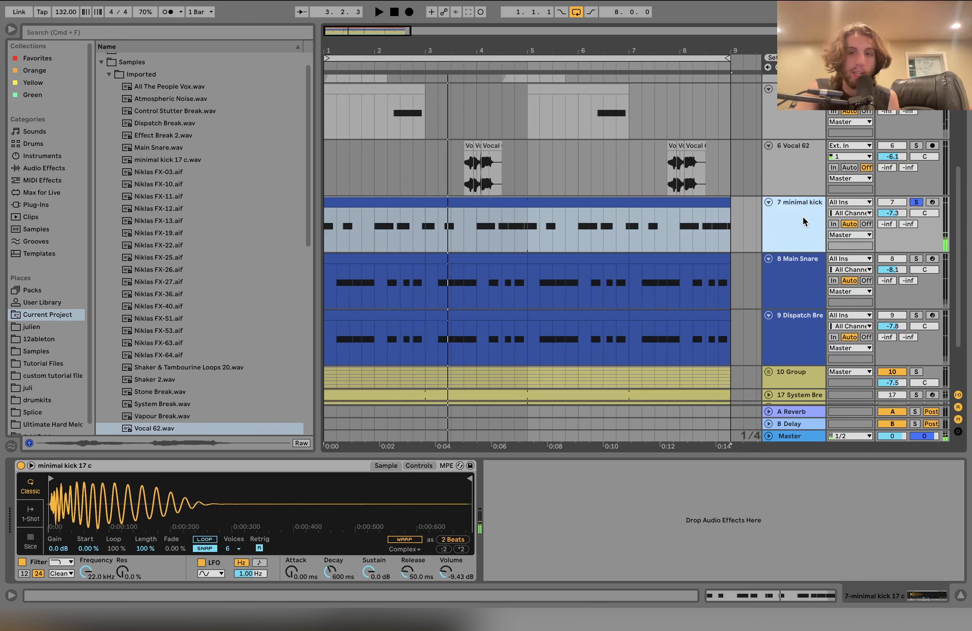
{"action": "left_click", "coordinate": [795, 275]}
{"action": "left_click", "coordinate": [801, 327]}
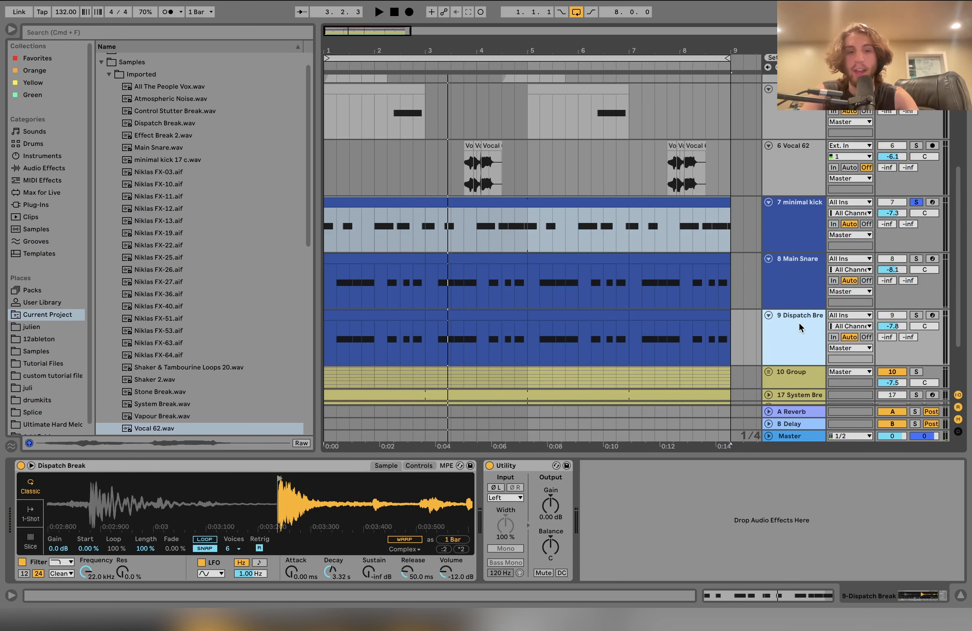
Step: Show the minimal kick's sampler device and play its soloed pattern
{"action": "left_click", "coordinate": [802, 248]}
{"action": "key", "text": "space"}
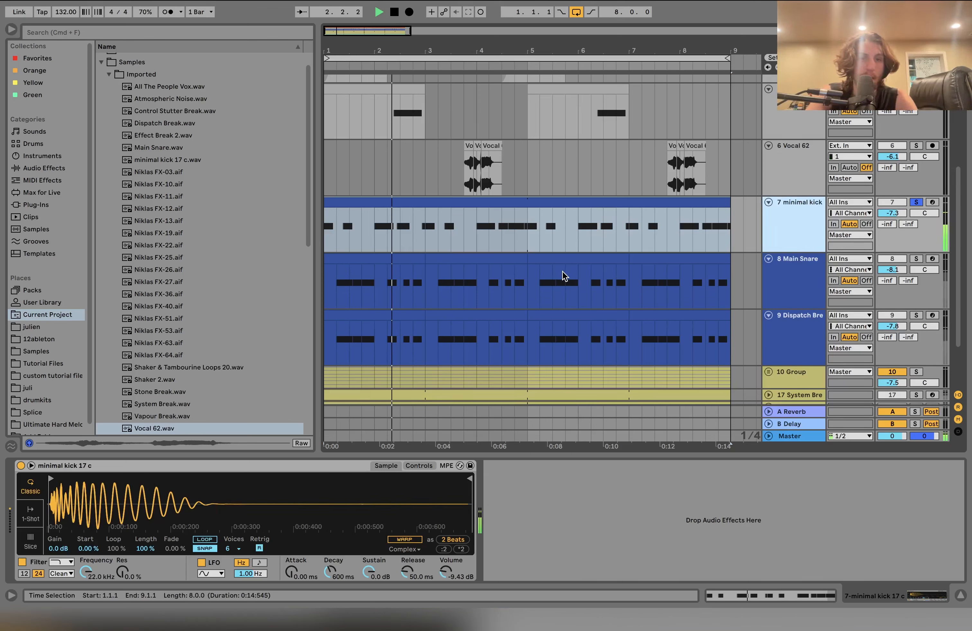
{"action": "key", "text": "space"}
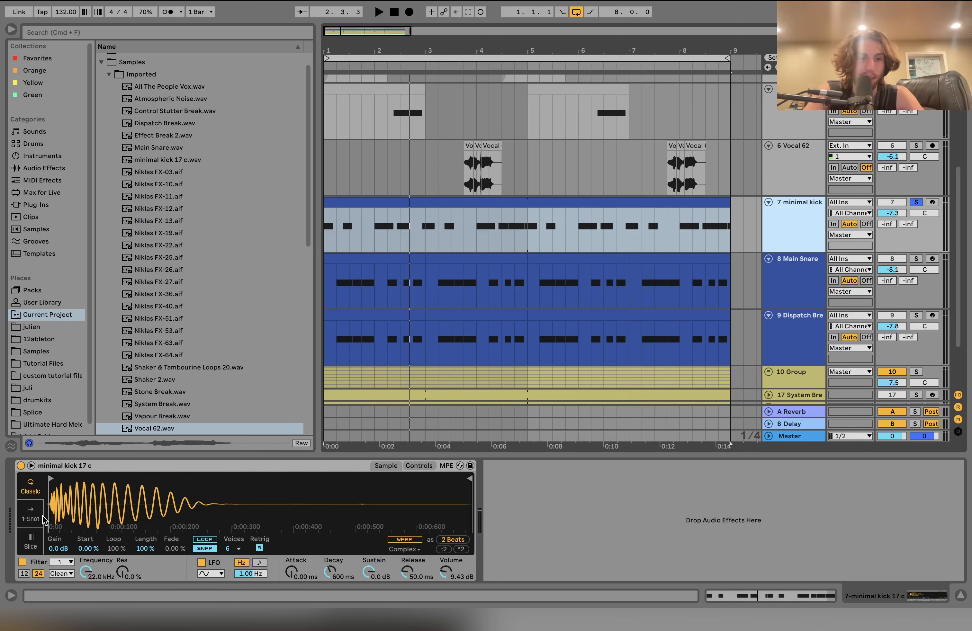
{"action": "key", "text": "space"}
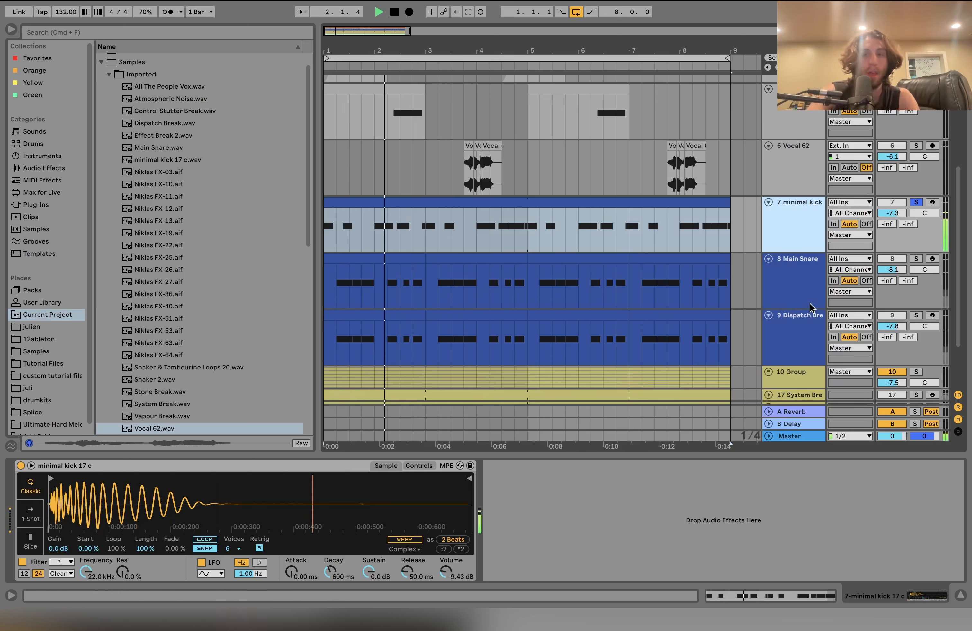
{"action": "key", "text": "space"}
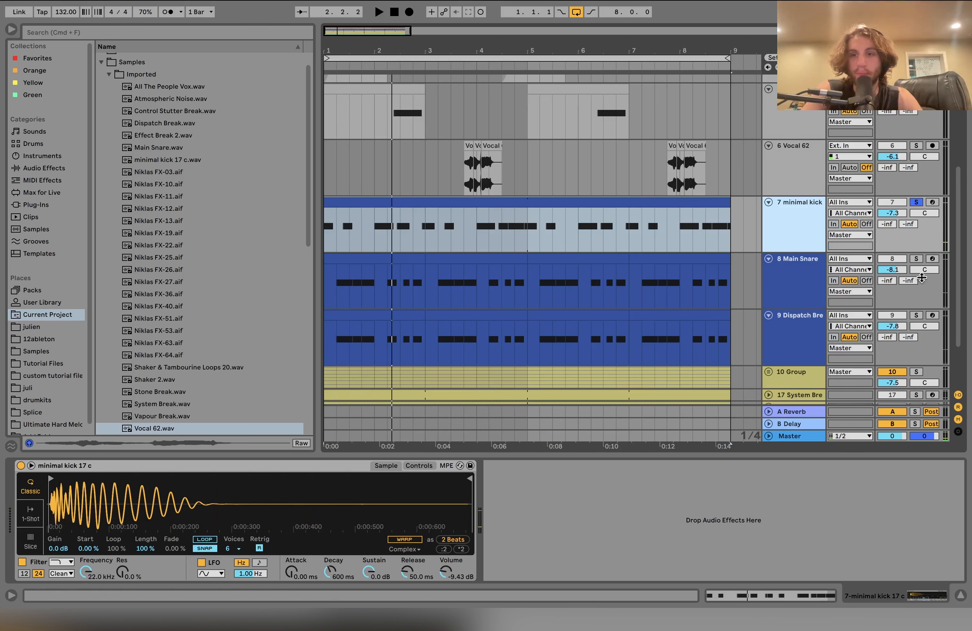
Step: Solo the Main Snare and Dispatch Break tracks together, play them, and view each one's device chain
{"action": "left_click", "coordinate": [916, 260]}
{"action": "key", "text": "space"}
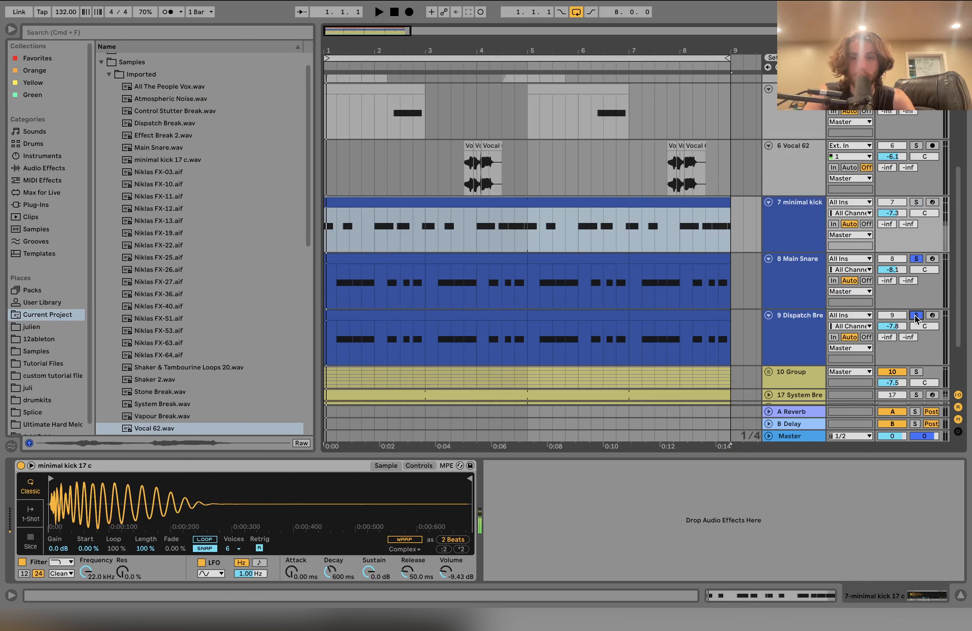
{"action": "left_click", "coordinate": [792, 330]}
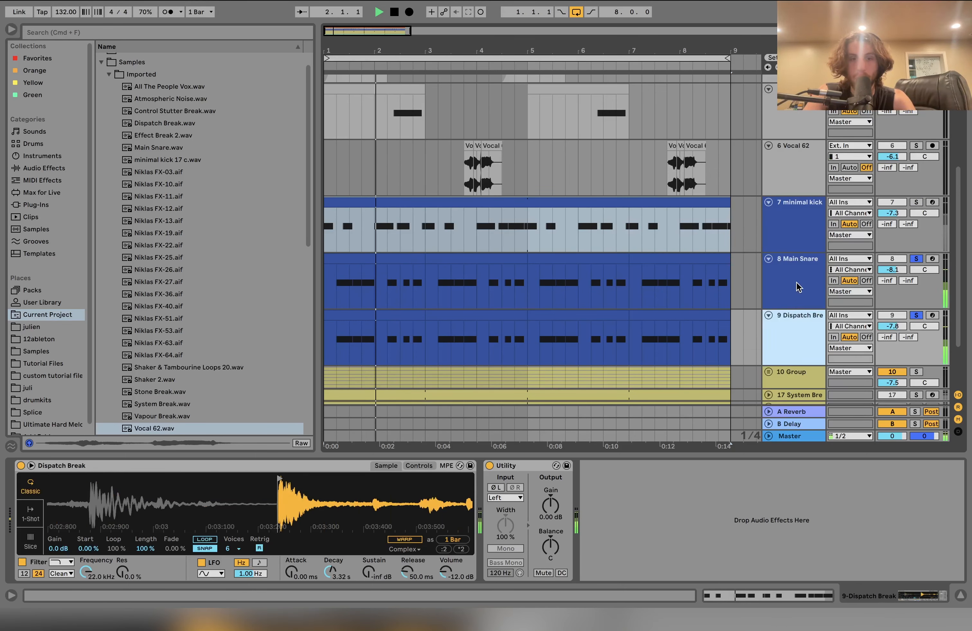
{"action": "left_click", "coordinate": [798, 284]}
Step: Compare the Main Snare and Dispatch Break by soloing each on its own, ending with Main Snare soloed
{"action": "left_click", "coordinate": [916, 316]}
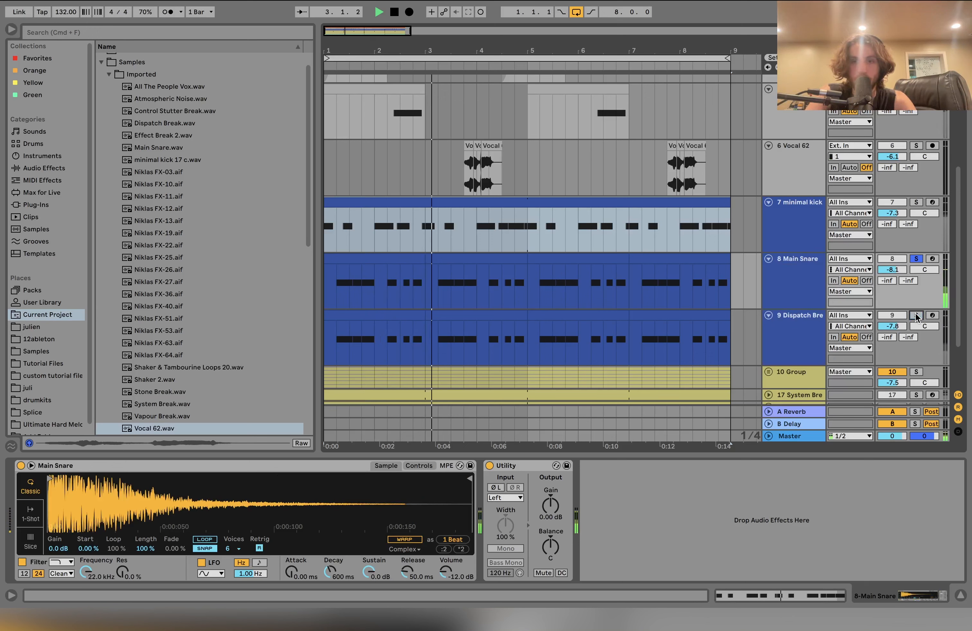
{"action": "left_click", "coordinate": [916, 315]}
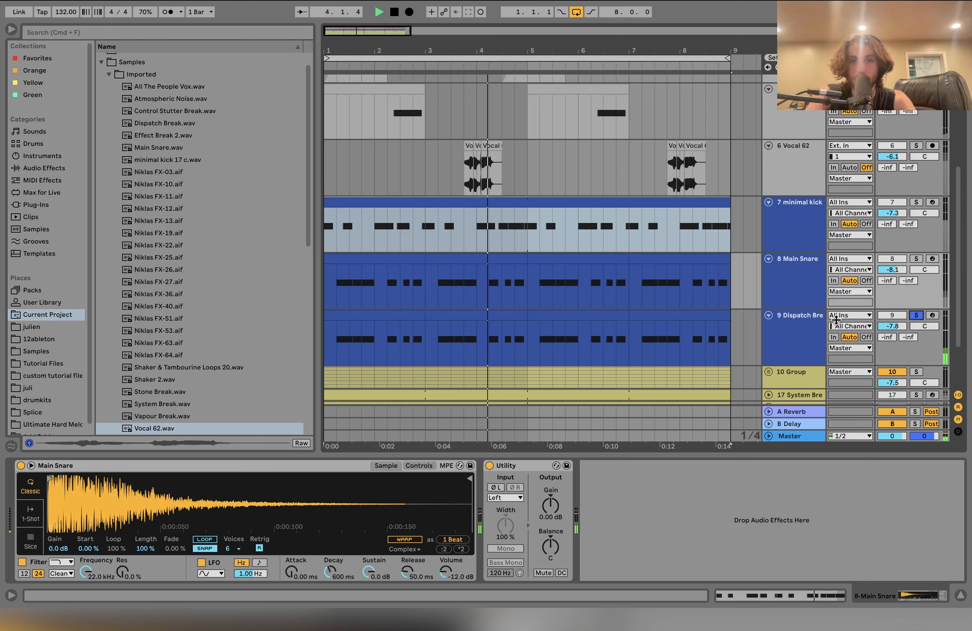
{"action": "key", "text": "space"}
{"action": "left_click", "coordinate": [802, 287]}
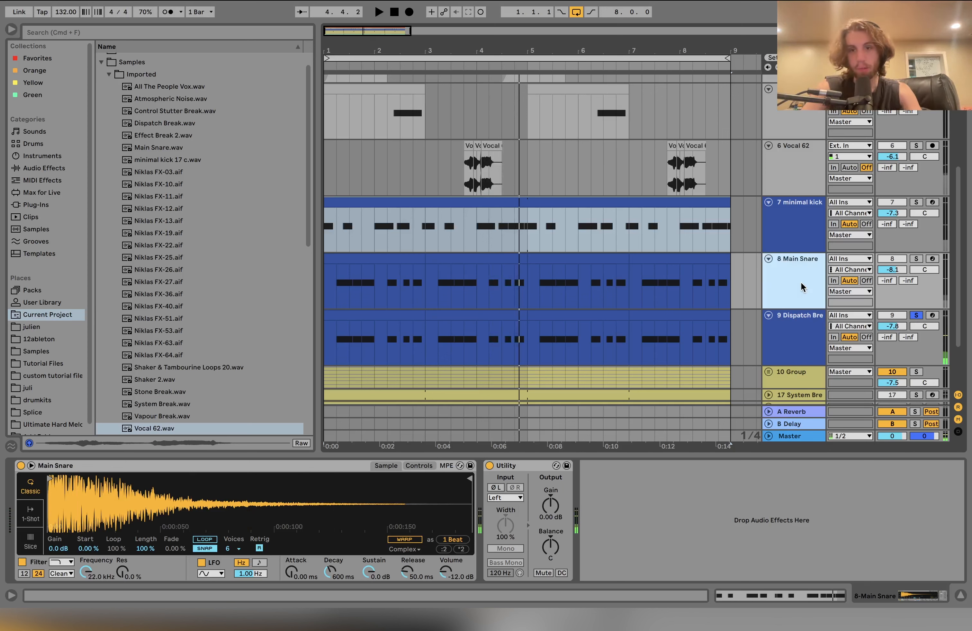
{"action": "left_click", "coordinate": [916, 260]}
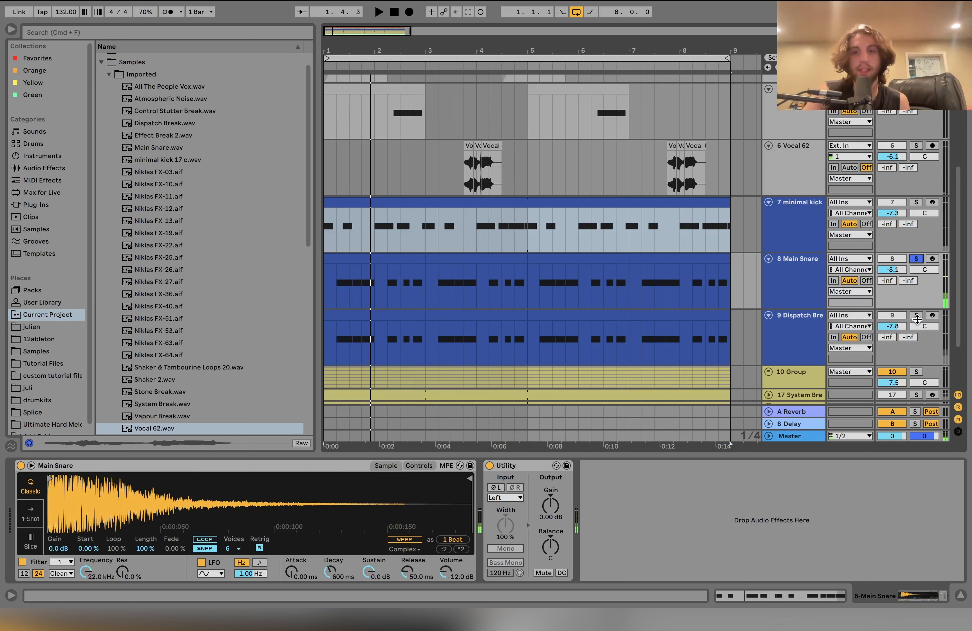
Step: Zoom out the Dispatch Break sample waveform in its device and play the track soloed
{"action": "left_click", "coordinate": [790, 323]}
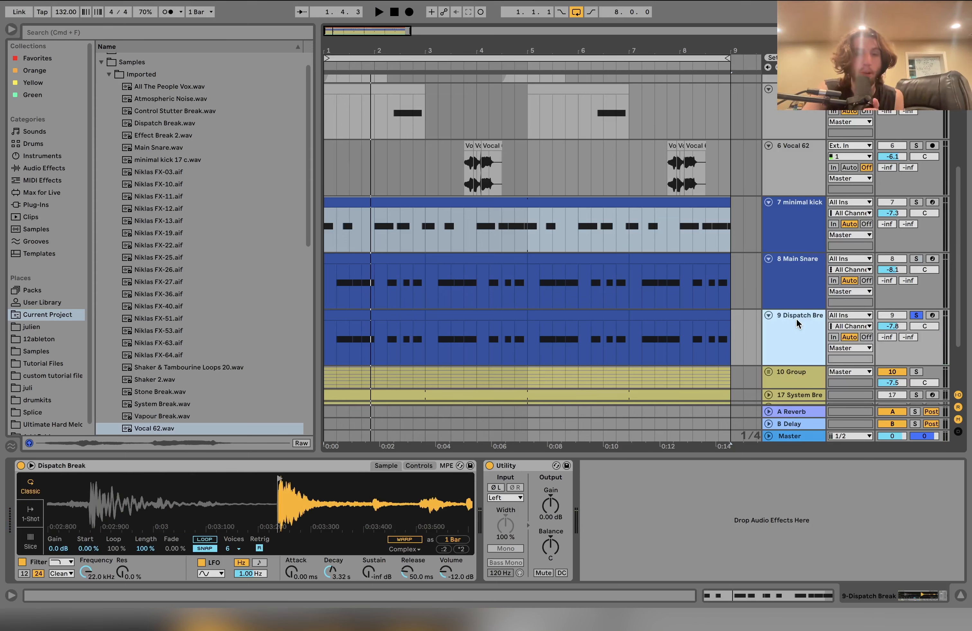
{"action": "left_click_drag", "start_coordinate": [392, 528], "coordinate": [392, 514]}
{"action": "key", "text": "space"}
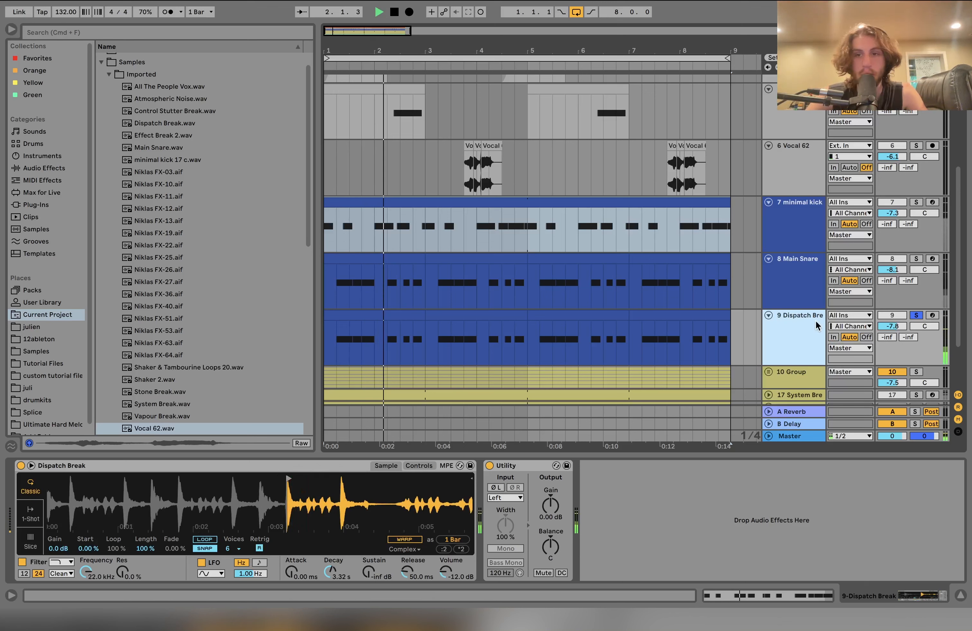
{"action": "key", "text": "space"}
Step: Solo minimal kick, Main Snare and Dispatch Break together and play them with the Dispatch Break device shown
{"action": "left_click", "coordinate": [916, 259], "text": "super"}
{"action": "left_click", "coordinate": [916, 196]}
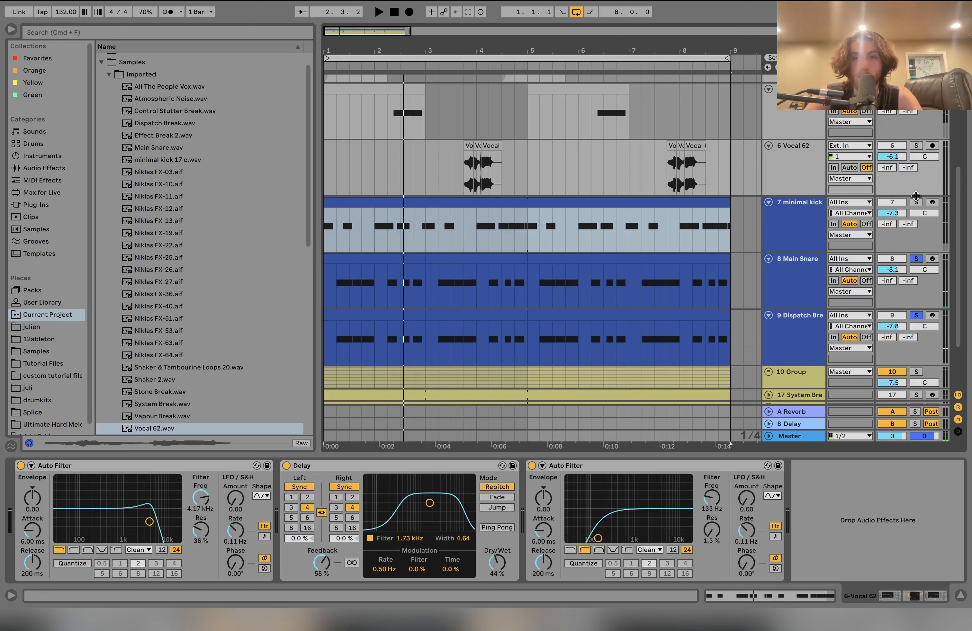
{"action": "left_click", "coordinate": [784, 341]}
{"action": "key", "text": "space"}
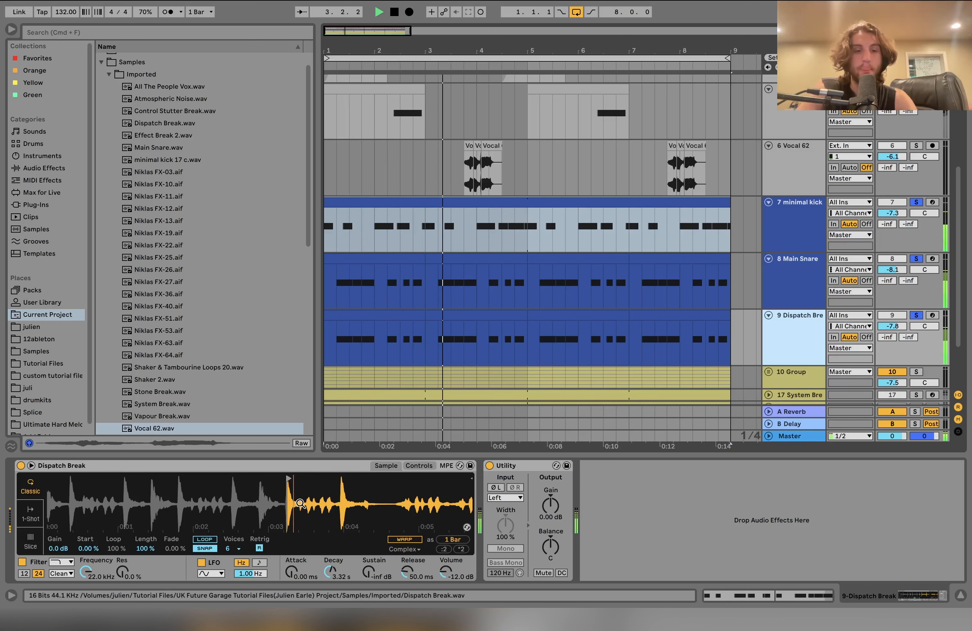
{"action": "key", "text": "space"}
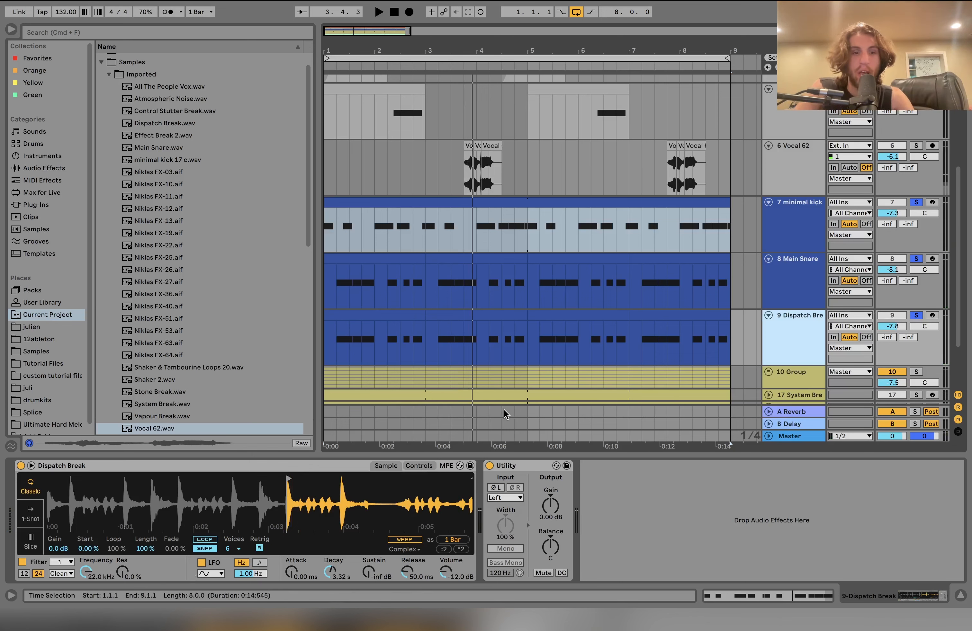
Step: Add the System Break track to the soloed drums, unfold it, and play the group with its device shown
{"action": "scroll", "coordinate": [830, 271], "scroll_direction": "down", "scroll_amount": 3}
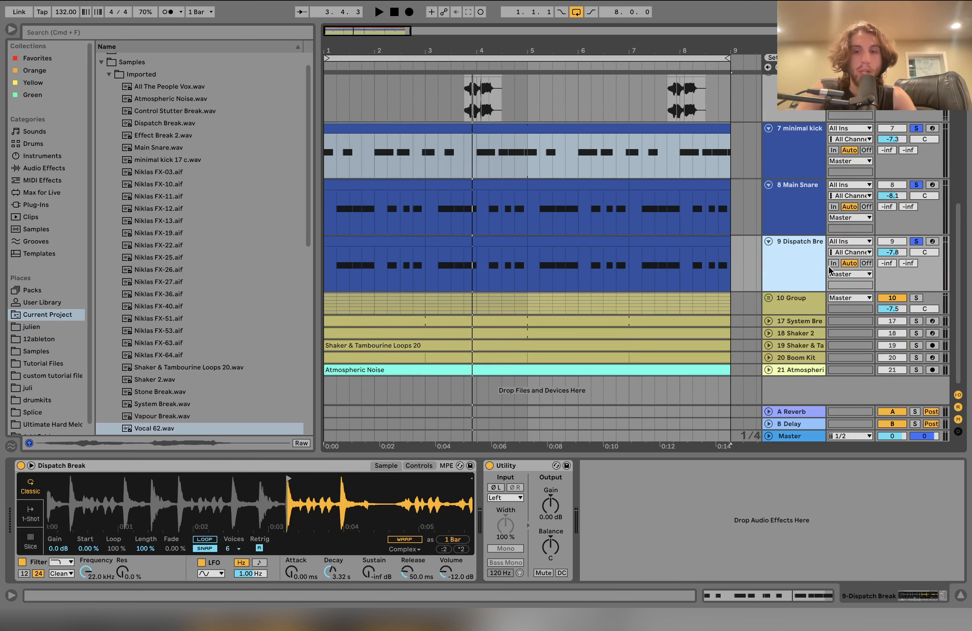
{"action": "left_click", "coordinate": [914, 321]}
{"action": "key", "text": "space"}
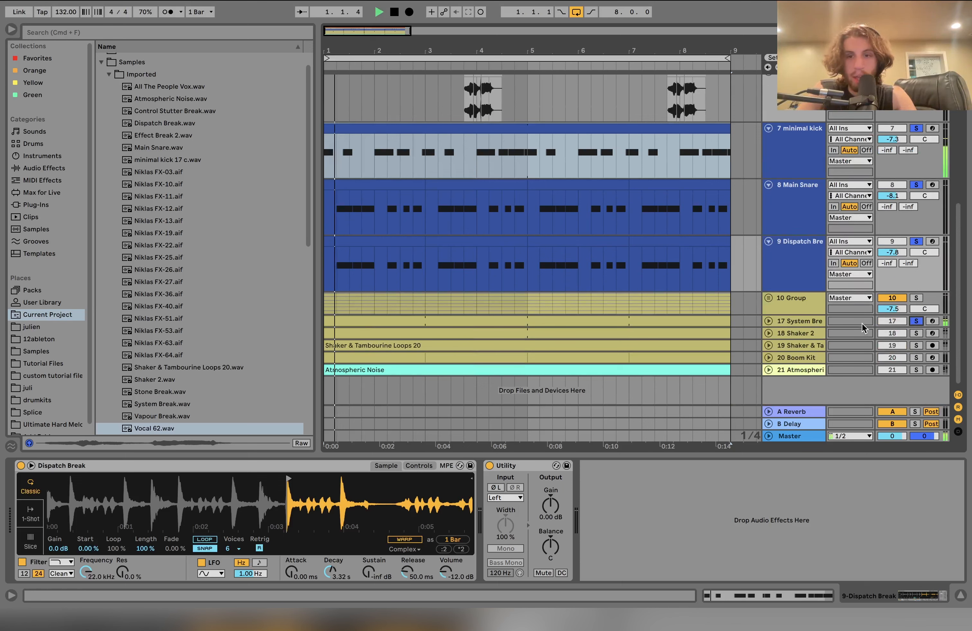
{"action": "left_click", "coordinate": [768, 322]}
{"action": "left_click", "coordinate": [805, 320]}
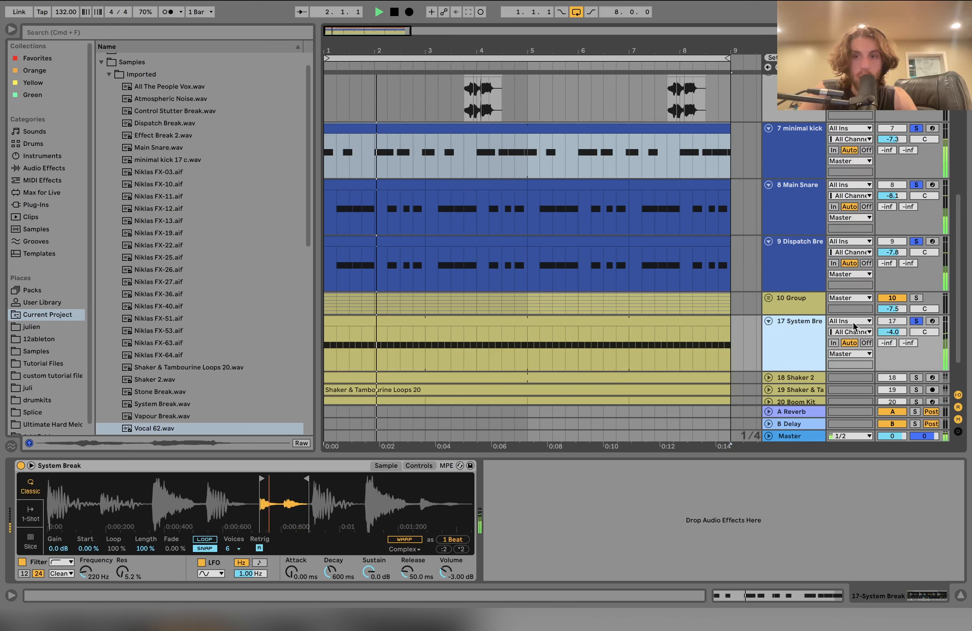
{"action": "key", "text": "space"}
Step: Solo only System Break, inspect its sample region, and preview System Break.wav in the project's imported samples
{"action": "left_click", "coordinate": [916, 322]}
{"action": "left_click", "coordinate": [821, 347]}
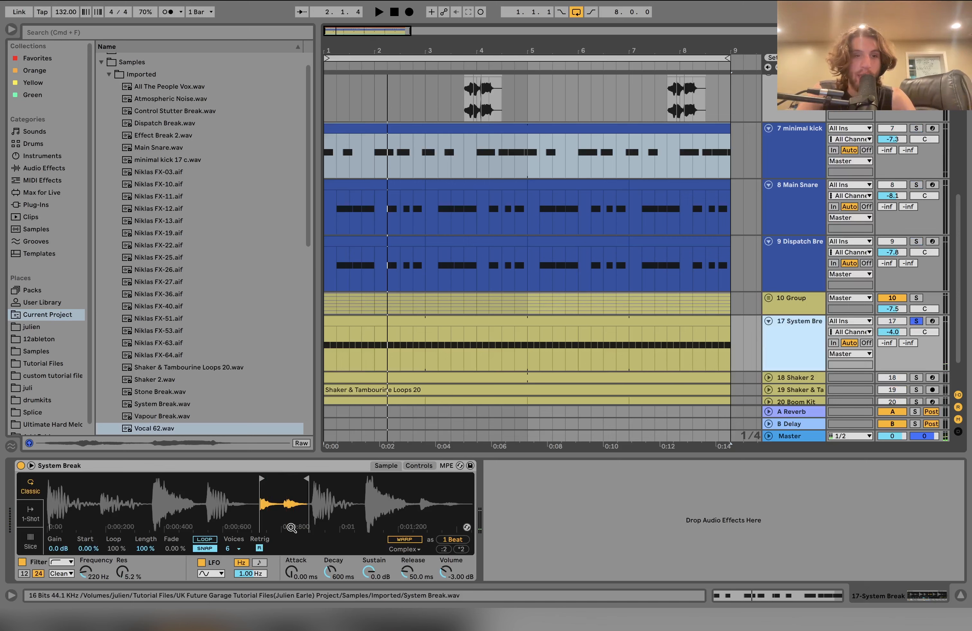
{"action": "scroll", "coordinate": [174, 246], "scroll_direction": "down", "scroll_amount": 10}
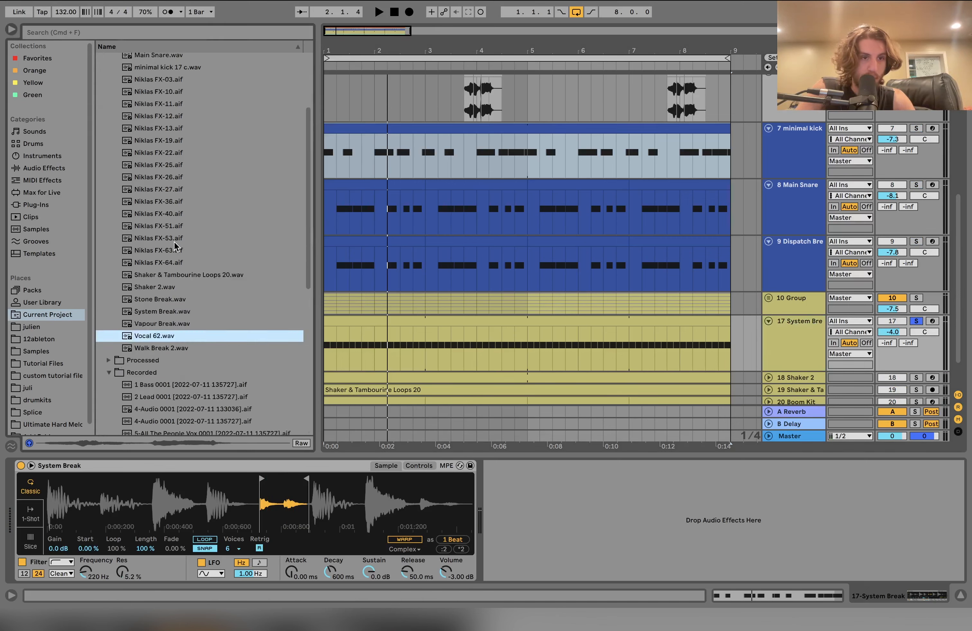
{"action": "scroll", "coordinate": [175, 251], "scroll_direction": "up", "scroll_amount": 5}
{"action": "left_click", "coordinate": [154, 219]}
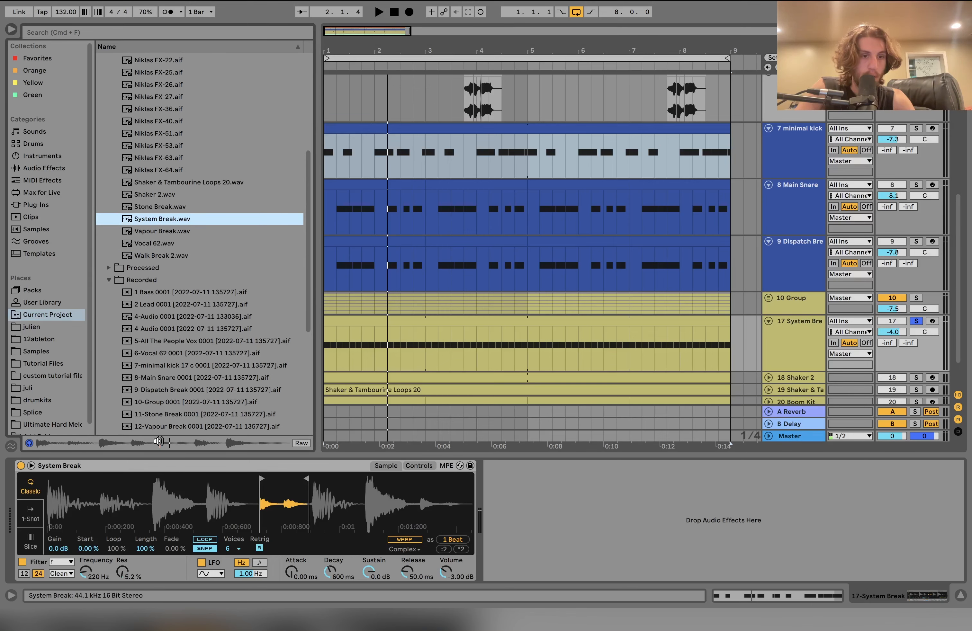
Step: Play the soloed System Break and examine the repeating C3 notes and their velocities in its MIDI clip
{"action": "key", "text": "space"}
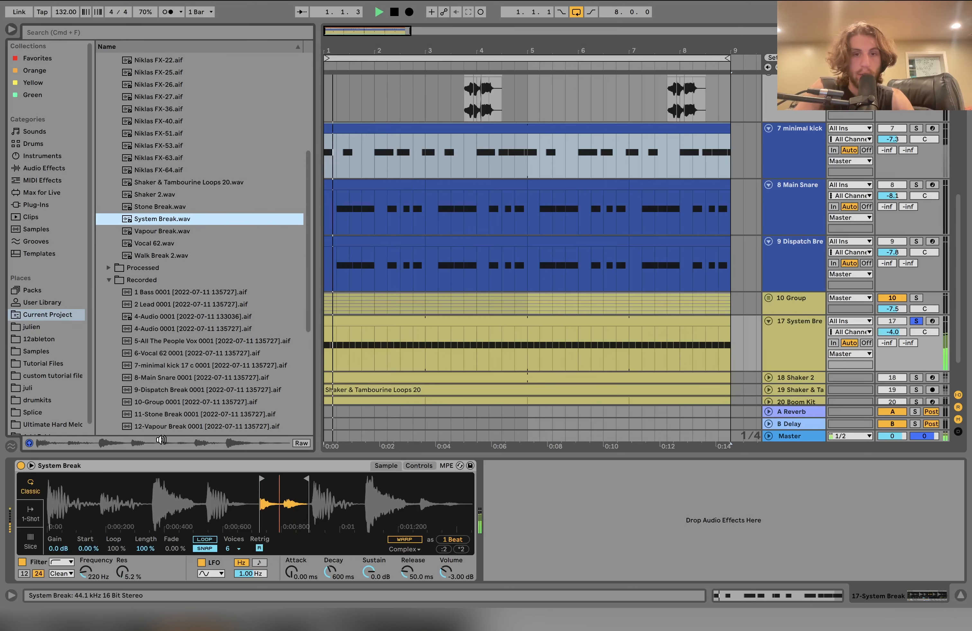
{"action": "double_click", "coordinate": [402, 319]}
{"action": "left_click", "coordinate": [226, 566]}
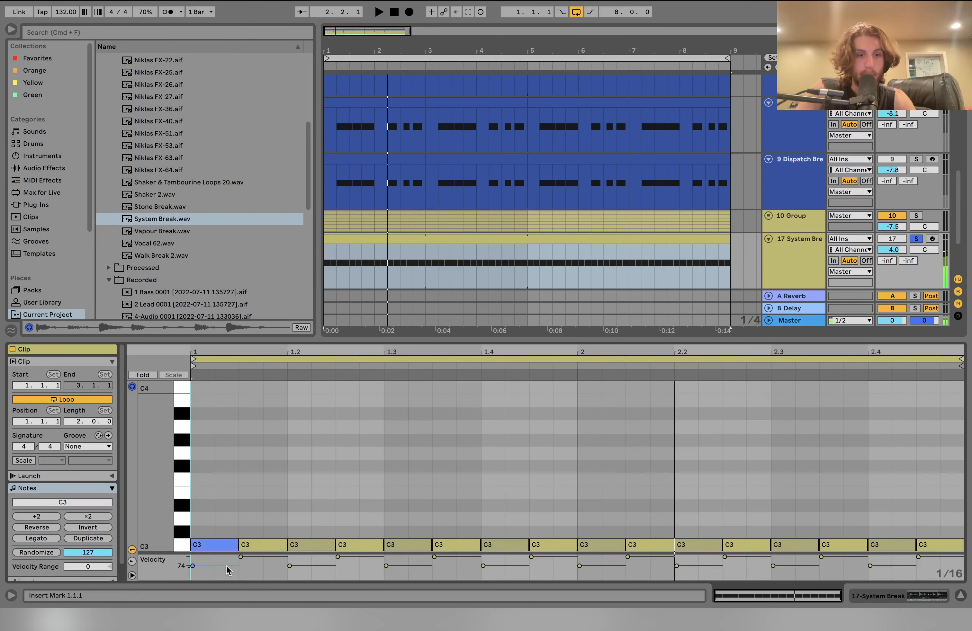
{"action": "left_click", "coordinate": [236, 505]}
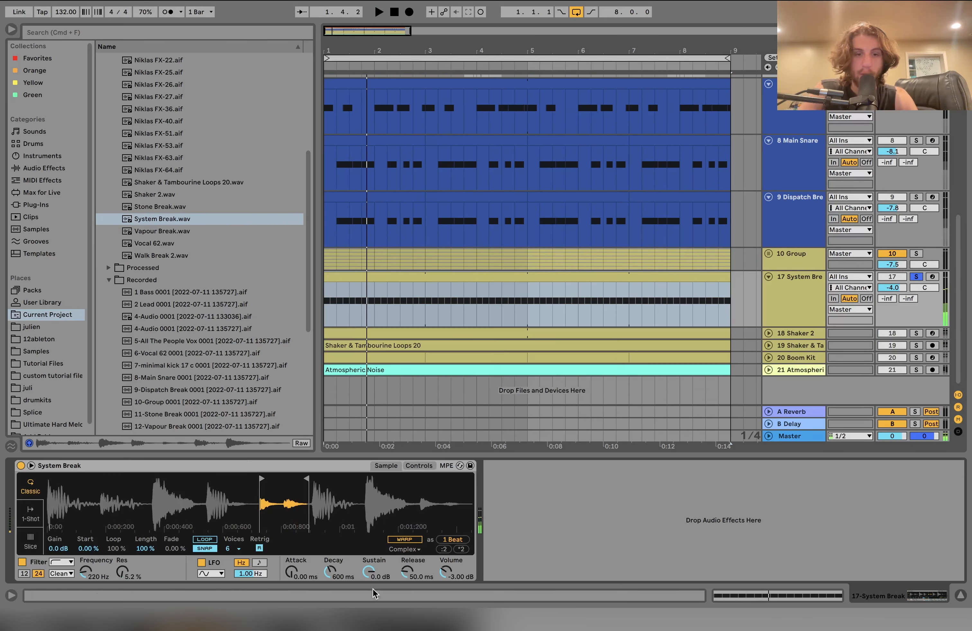
Step: Solo minimal kick, Main Snare and Dispatch Break alongside System Break, and play them while checking the System Break volume
{"action": "scroll", "coordinate": [749, 287], "scroll_direction": "up", "scroll_amount": 3}
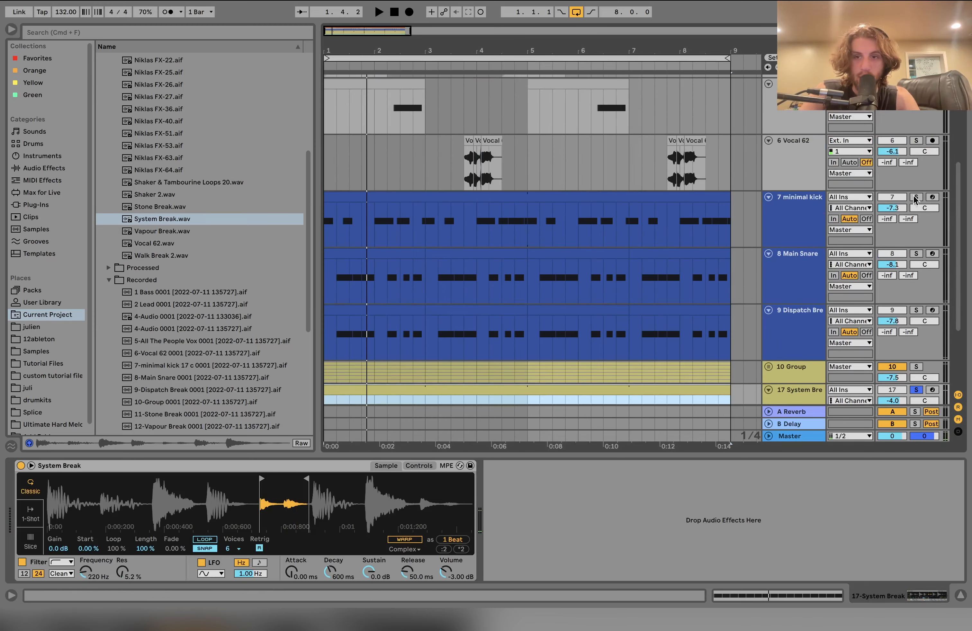
{"action": "left_click", "coordinate": [915, 198]}
{"action": "left_click", "coordinate": [916, 310]}
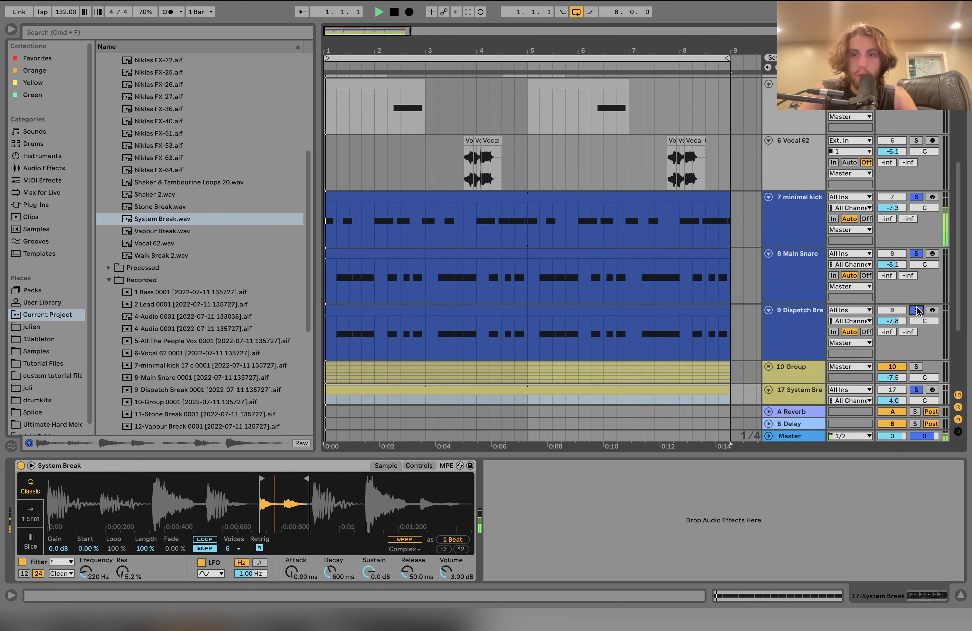
{"action": "key", "text": "space"}
{"action": "left_click", "coordinate": [804, 392]}
{"action": "scroll", "coordinate": [803, 390], "scroll_direction": "down", "scroll_amount": 3}
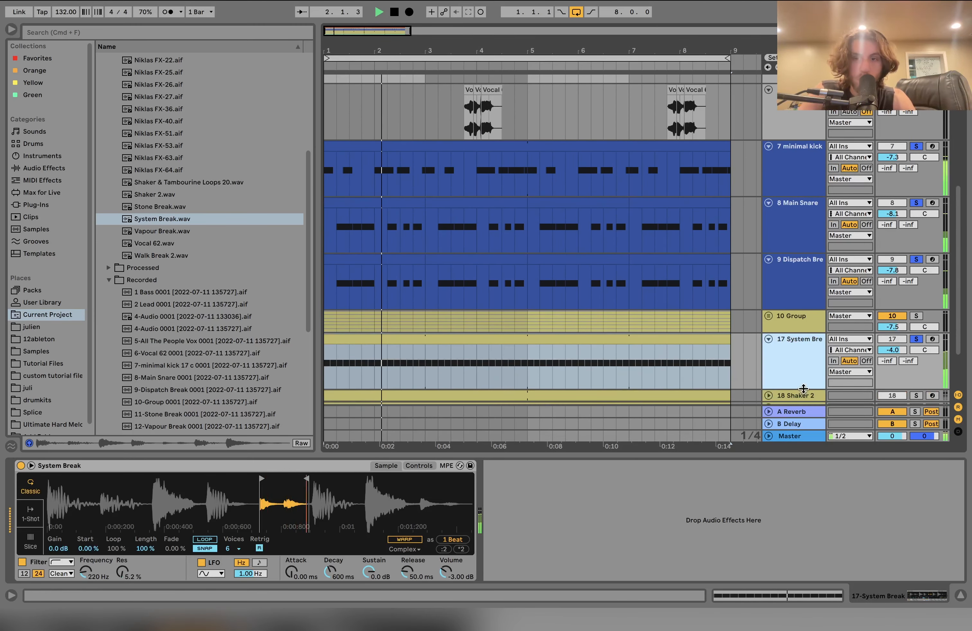
{"action": "left_click_drag", "start_coordinate": [893, 349], "coordinate": [894, 351]}
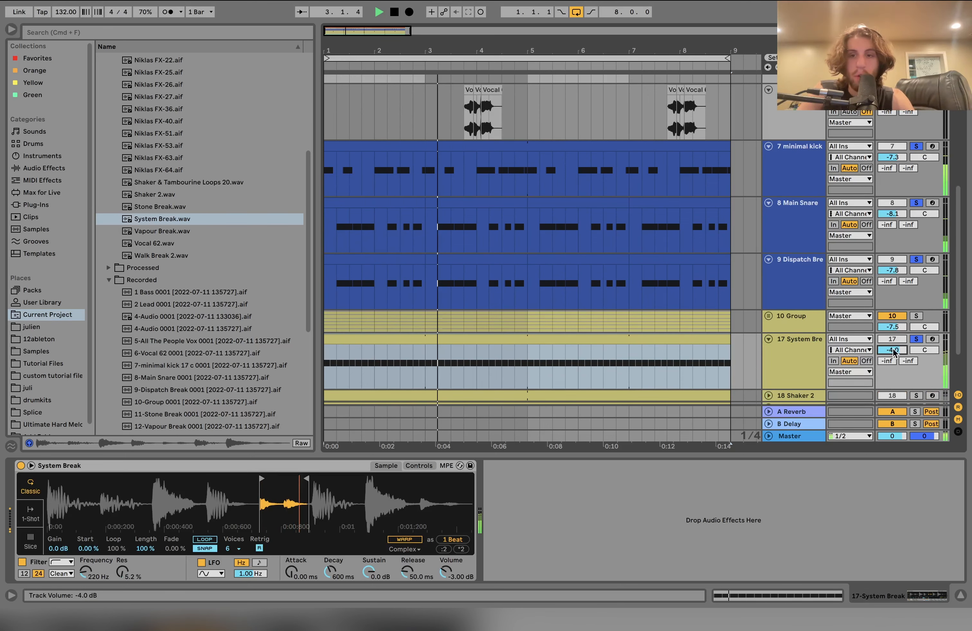
{"action": "scroll", "coordinate": [915, 347], "scroll_direction": "down", "scroll_amount": 3}
{"action": "key", "text": "space"}
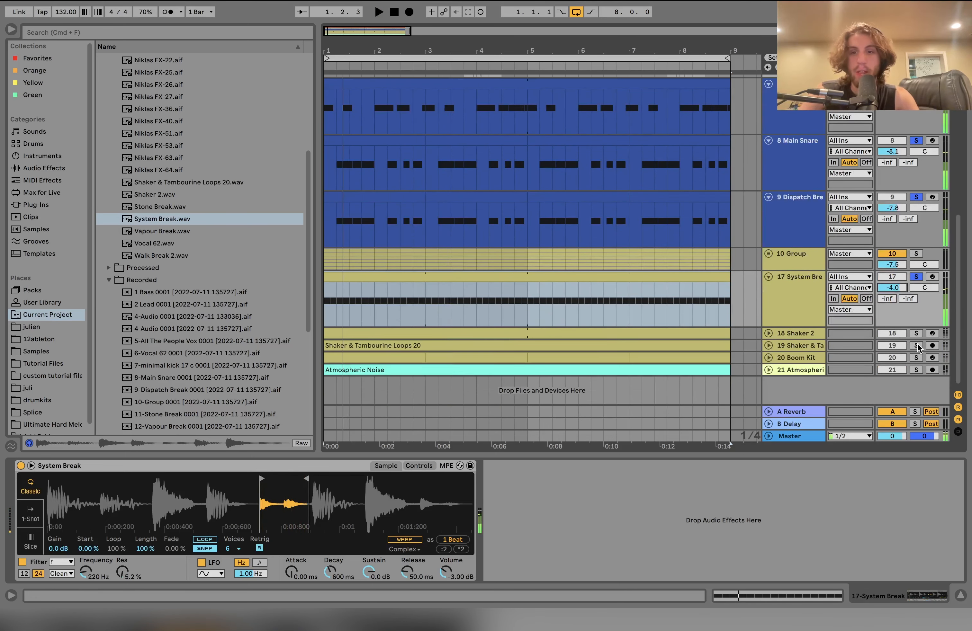
Step: Unfold the Shaker & Tambourine Loops 20 track, add it to the soloed drums, and play them
{"action": "left_click", "coordinate": [769, 346]}
{"action": "scroll", "coordinate": [803, 306], "scroll_direction": "down", "scroll_amount": 2}
{"action": "key", "text": "space"}
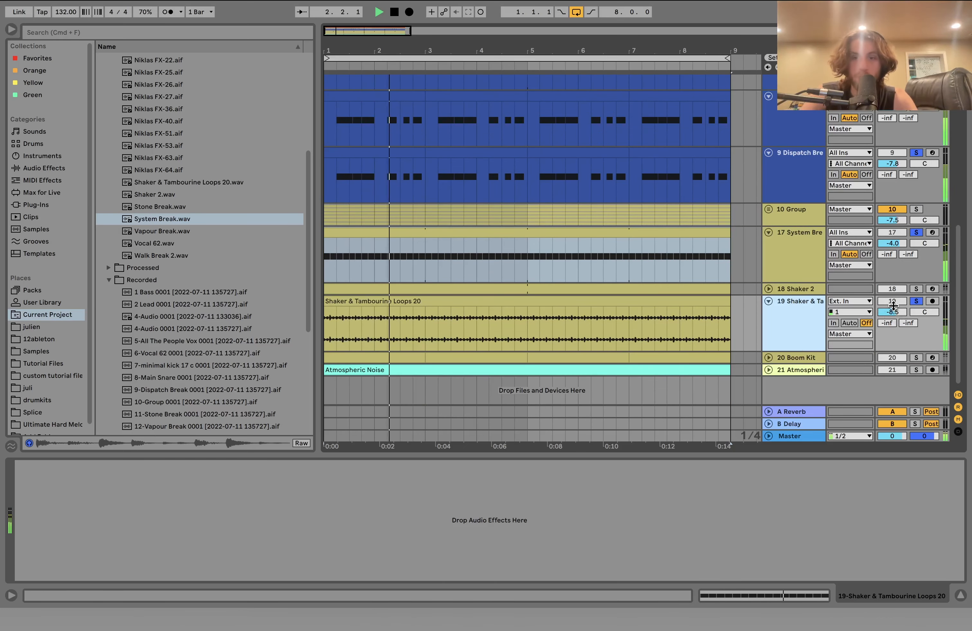
{"action": "key", "text": "space"}
Step: Add Shaker 2 to the soloed tracks, unfold it, and play the drums with its device shown
{"action": "left_click", "coordinate": [917, 289]}
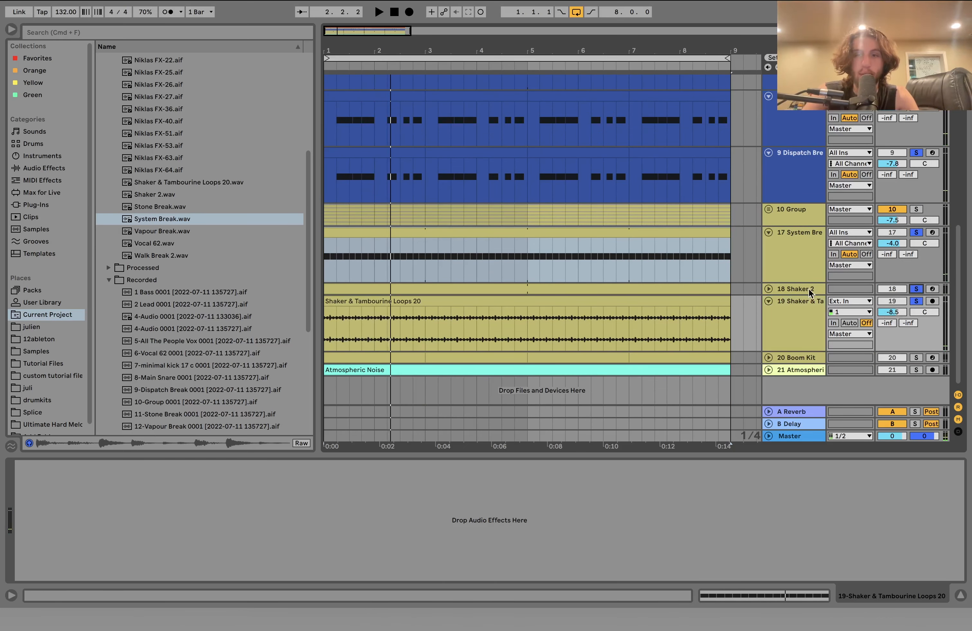
{"action": "key", "text": "space"}
{"action": "left_click", "coordinate": [768, 289]}
{"action": "left_click", "coordinate": [792, 290]}
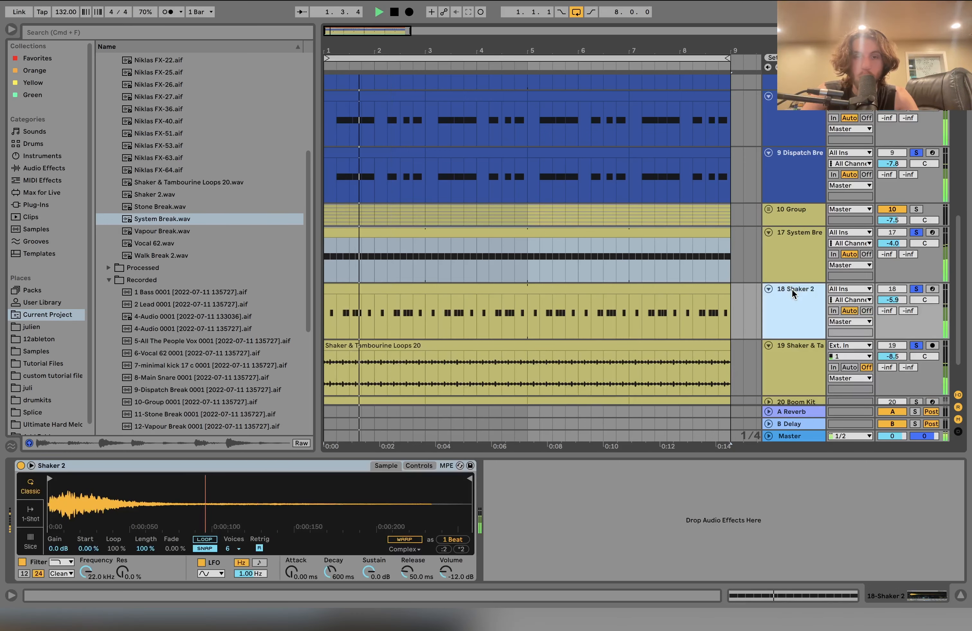
Step: Solo Shaker 2 on its own, add System Break to the solo, and play the two together
{"action": "left_click", "coordinate": [915, 289]}
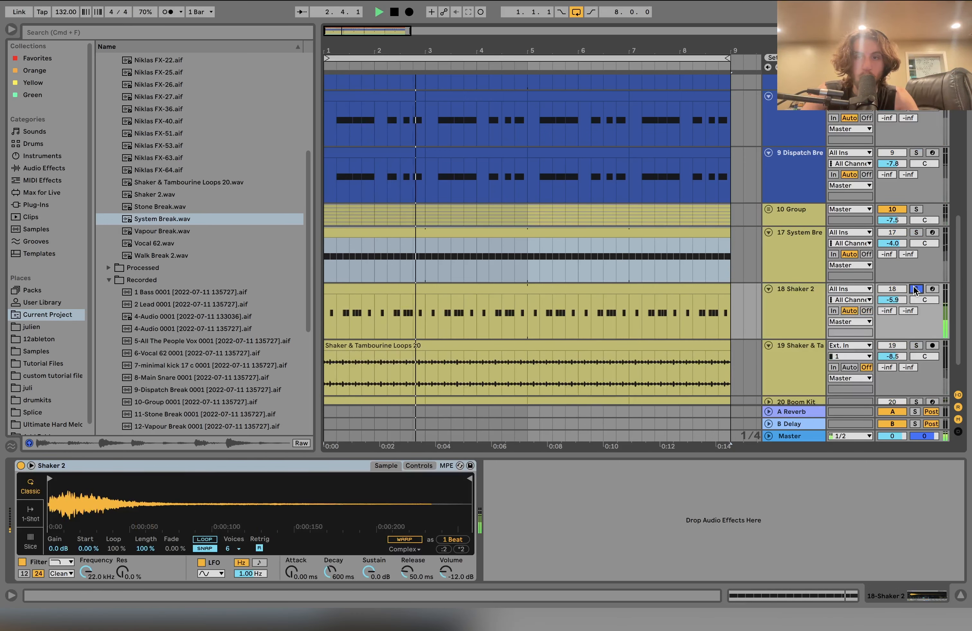
{"action": "scroll", "coordinate": [913, 285], "scroll_direction": "down", "scroll_amount": 1}
{"action": "scroll", "coordinate": [913, 285], "scroll_direction": "down", "scroll_amount": 1}
{"action": "left_click", "coordinate": [917, 188]}
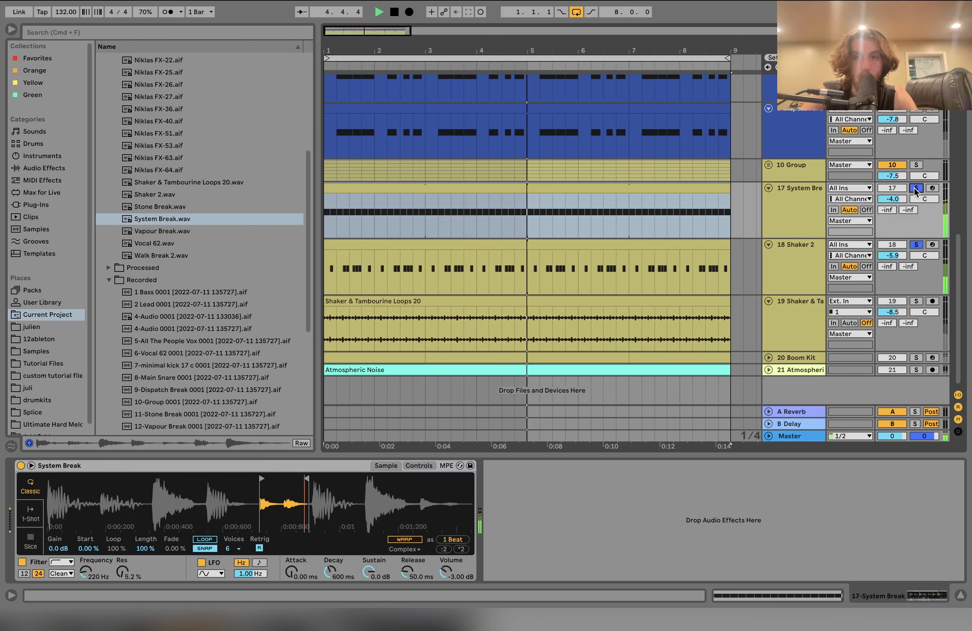
{"action": "key", "text": "space"}
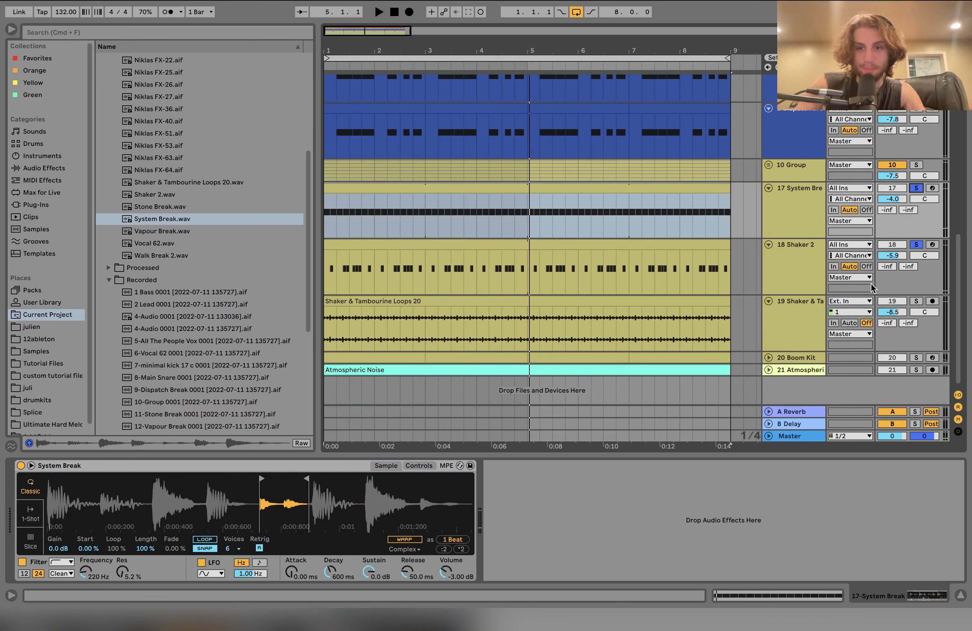
Step: Unfold 10 Group, play it soloed, fold Stone Break, and go through the devices of its tracks down to Drumz Amen Compound
{"action": "left_click", "coordinate": [767, 164]}
{"action": "key", "text": "space"}
{"action": "left_click", "coordinate": [793, 173]}
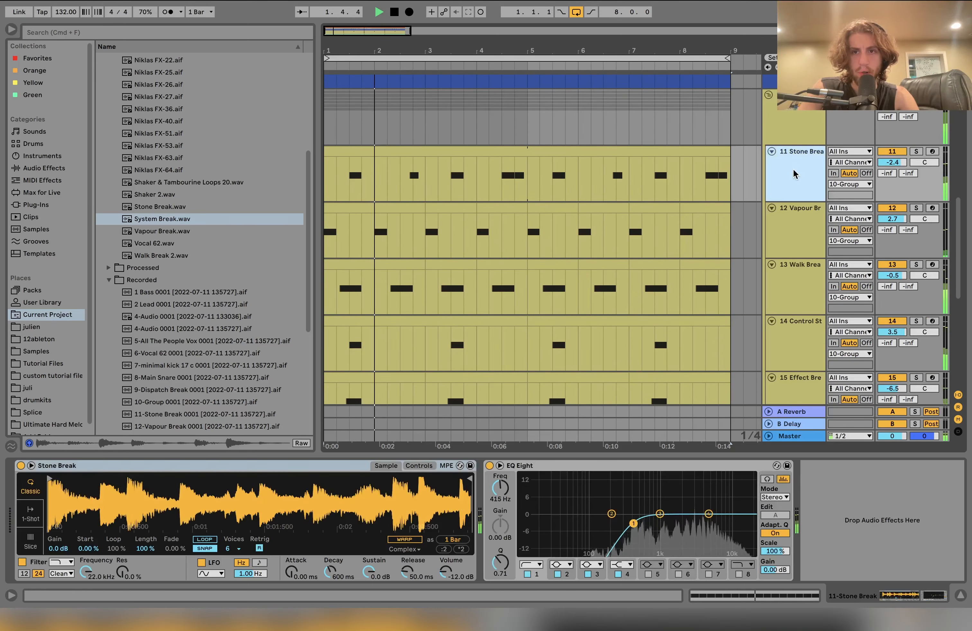
{"action": "key", "text": "Left"}
{"action": "key", "text": "Down"}
{"action": "key", "text": "Down"}
{"action": "key", "text": "Down"}
{"action": "key", "text": "Down"}
{"action": "key", "text": "Down"}
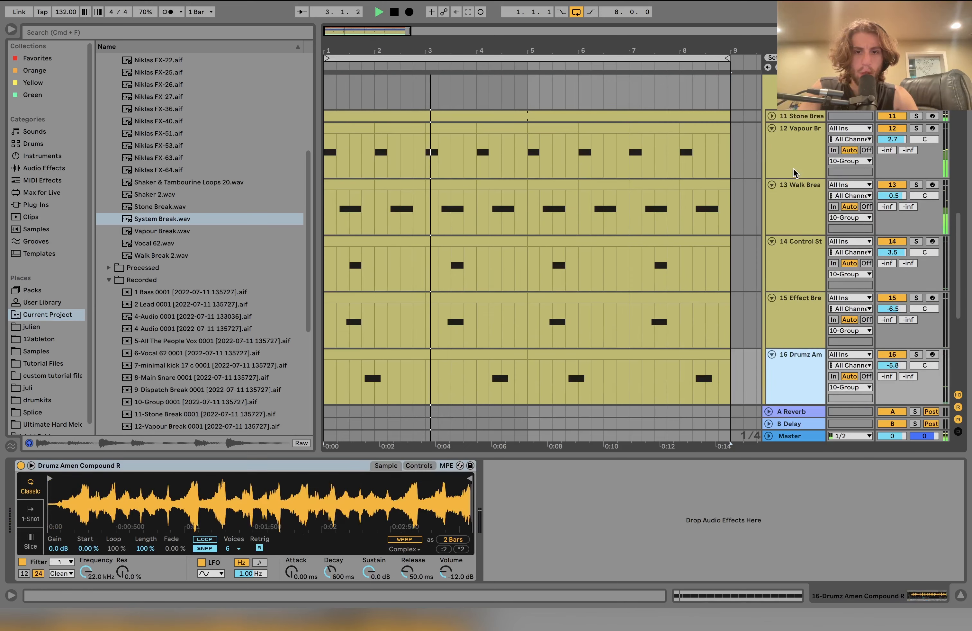
Step: Go back through the grouped break tracks up to Stone Break to show its device chain, and stop playback
{"action": "key", "text": "Down"}
{"action": "key", "text": "Up"}
{"action": "key", "text": "Up"}
{"action": "key", "text": "Up"}
{"action": "key", "text": "Up"}
{"action": "key", "text": "Up"}
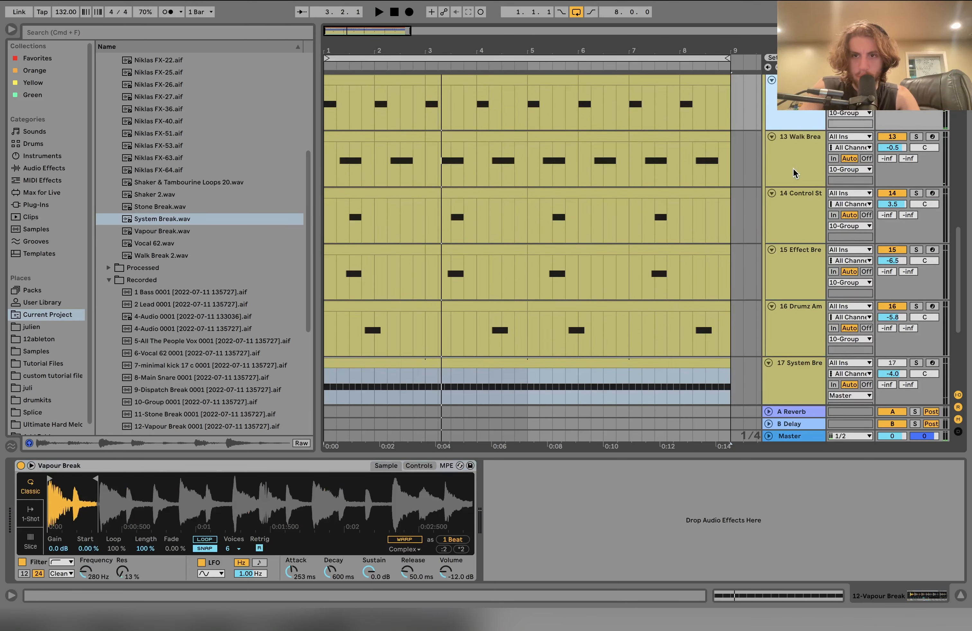
{"action": "key", "text": "Up"}
Step: Add minimal kick, Main Snare and Dispatch Break to the soloed 10 Group, and play them together
{"action": "scroll", "coordinate": [793, 168], "scroll_direction": "up", "scroll_amount": 10}
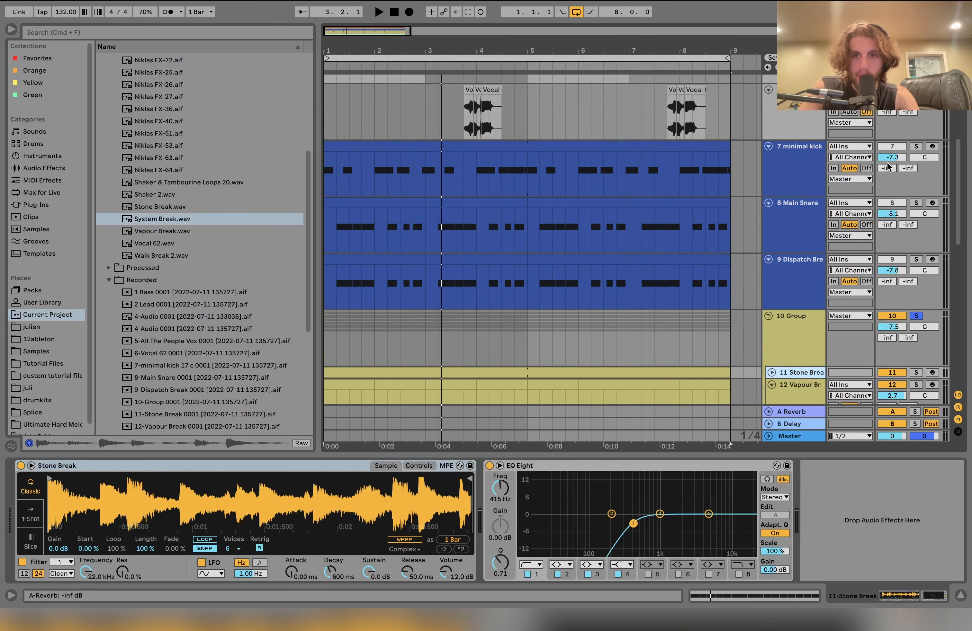
{"action": "left_click", "coordinate": [917, 259]}
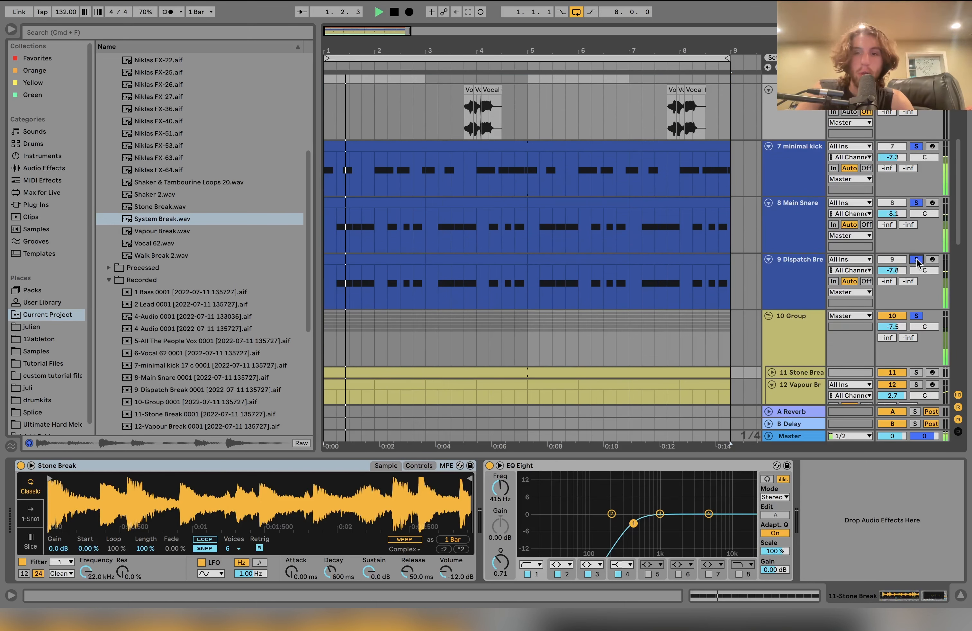
{"action": "scroll", "coordinate": [838, 324], "scroll_direction": "down", "scroll_amount": 8}
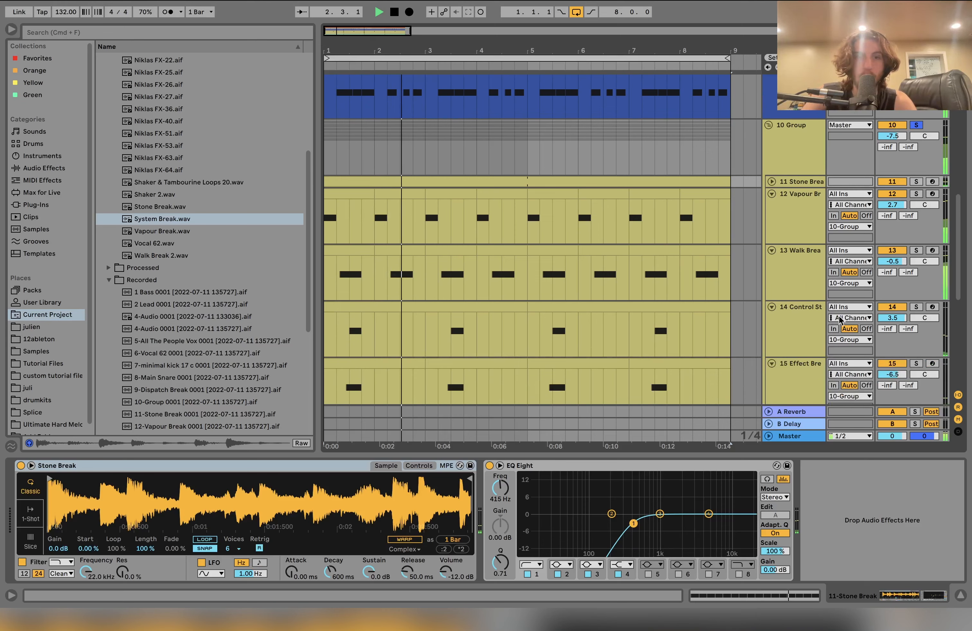
{"action": "scroll", "coordinate": [850, 272], "scroll_direction": "down", "scroll_amount": 4}
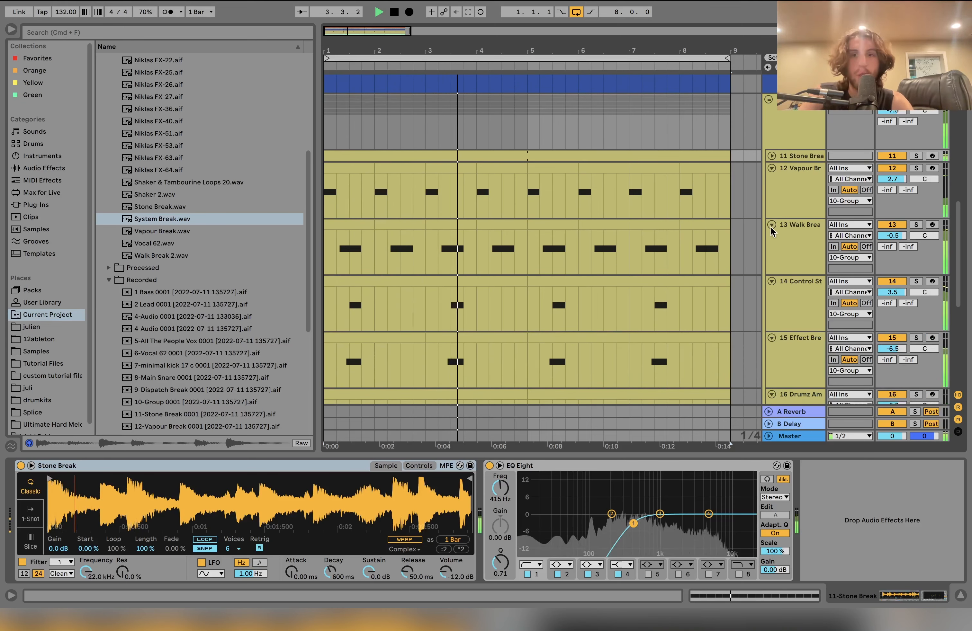
Step: Unfold the Stone Break track, stop playback, and select its eight-bar clip
{"action": "left_click", "coordinate": [772, 156]}
{"action": "scroll", "coordinate": [772, 154], "scroll_direction": "down", "scroll_amount": 6}
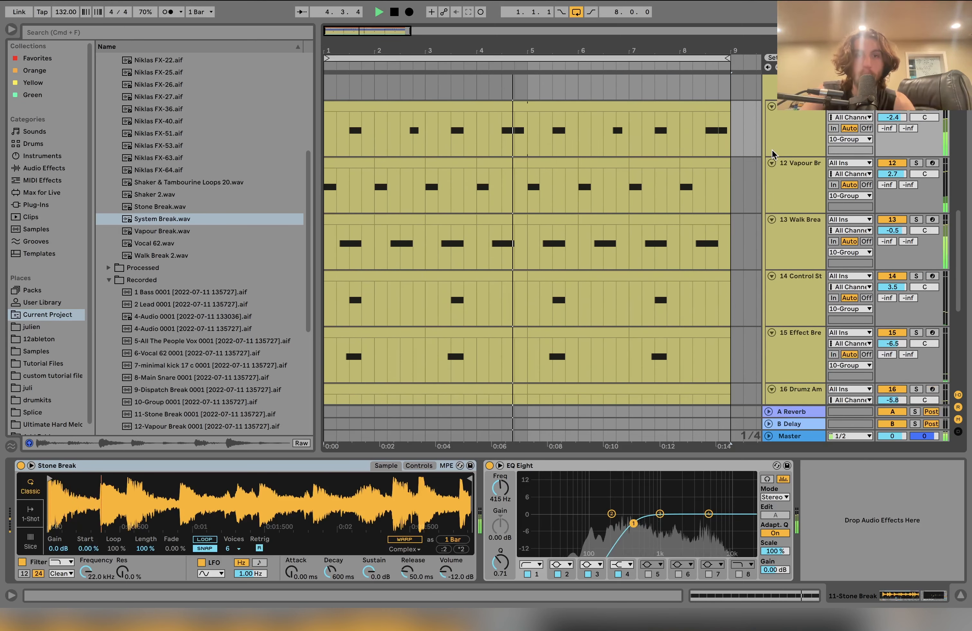
{"action": "scroll", "coordinate": [772, 154], "scroll_direction": "down", "scroll_amount": 1}
{"action": "scroll", "coordinate": [772, 153], "scroll_direction": "up", "scroll_amount": 11}
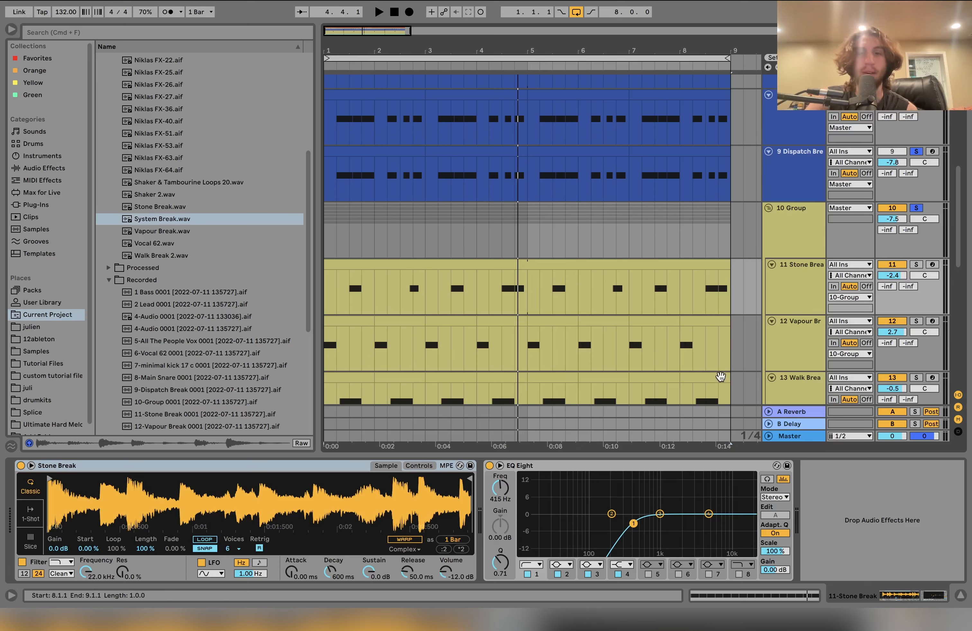
{"action": "scroll", "coordinate": [714, 321], "scroll_direction": "down", "scroll_amount": 6}
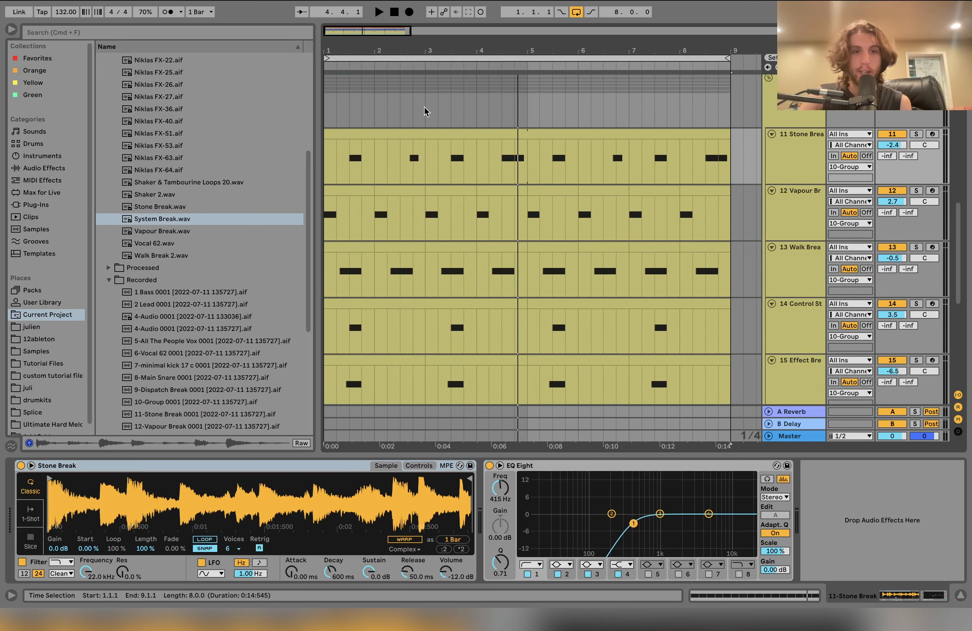
{"action": "left_click", "coordinate": [378, 132]}
{"action": "scroll", "coordinate": [549, 212], "scroll_direction": "down", "scroll_amount": 5}
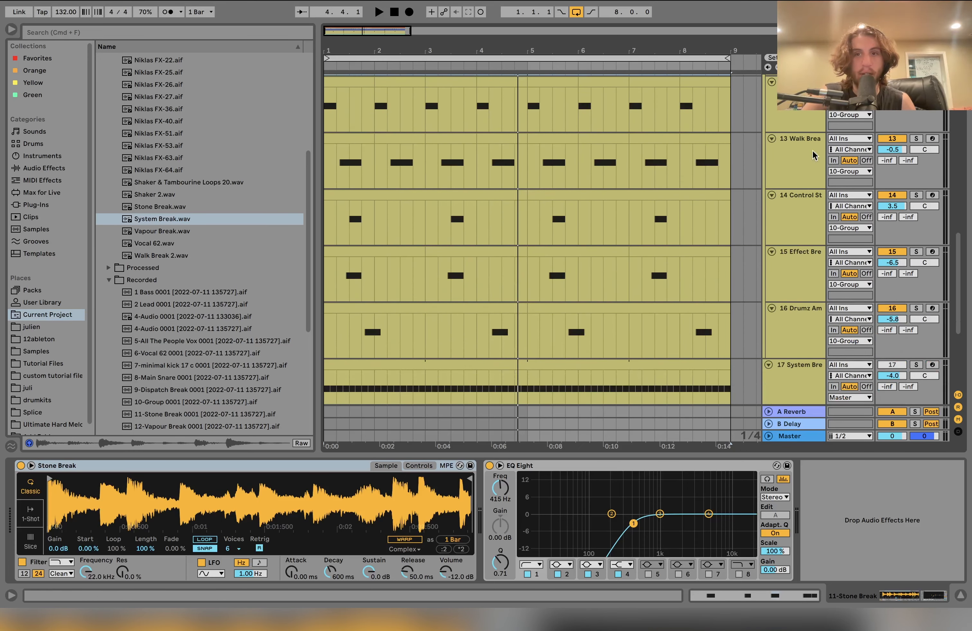
Step: Show the Walk Break 2 device, solo the track, and play it from just before its first note
{"action": "left_click", "coordinate": [806, 185]}
{"action": "scroll", "coordinate": [804, 185], "scroll_direction": "up", "scroll_amount": 2}
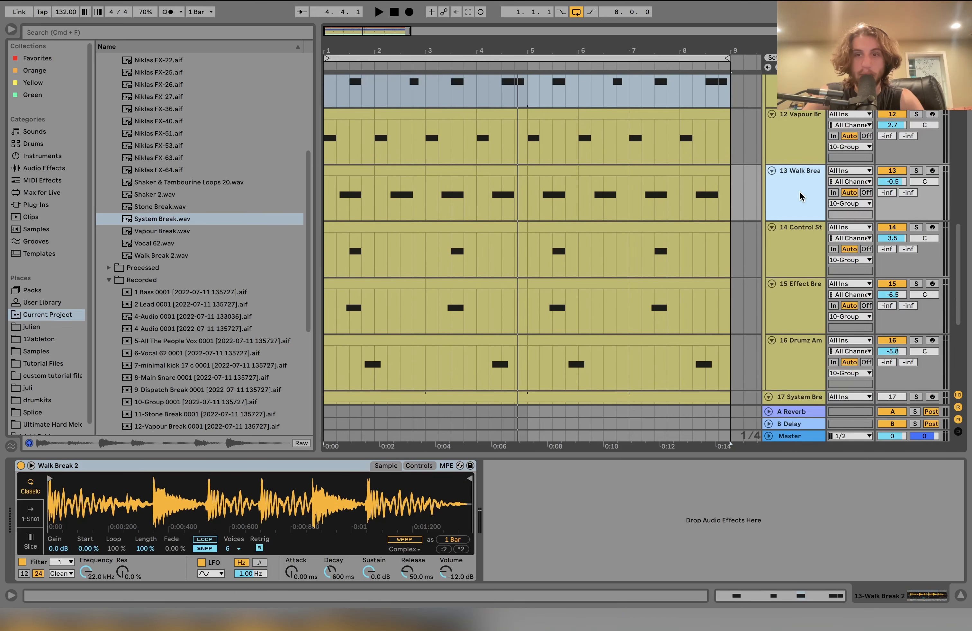
{"action": "left_click", "coordinate": [916, 171]}
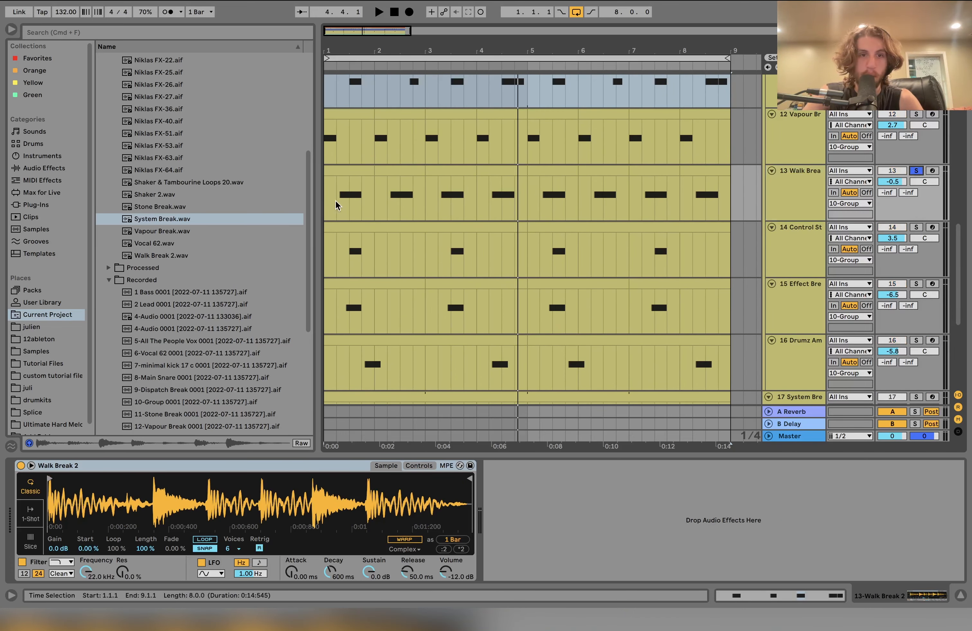
{"action": "key", "text": "space"}
{"action": "key", "text": "space"}
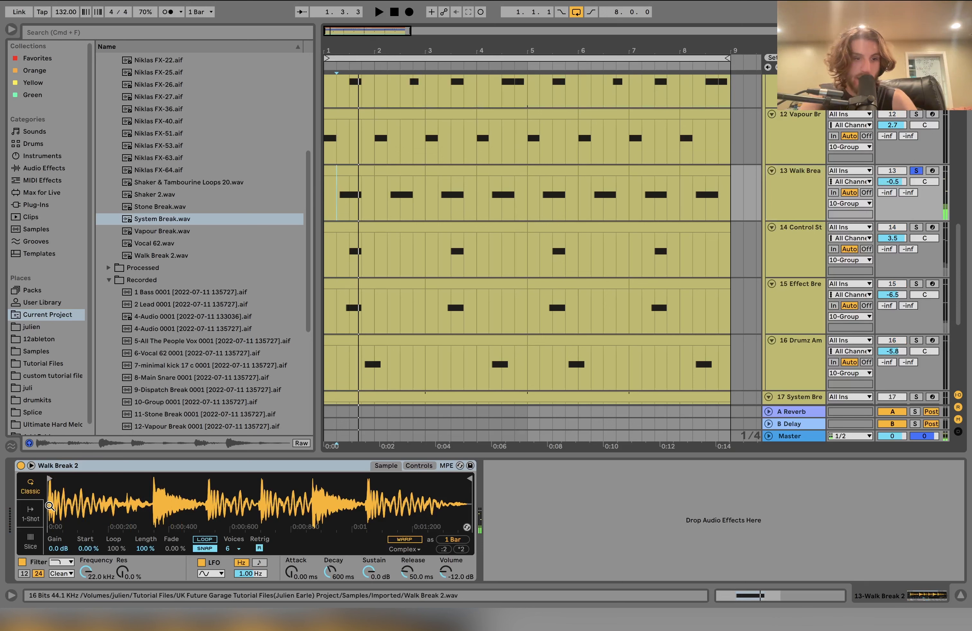
Step: Turn on the metronome and play Walk Break 2 against it
{"action": "key", "text": "space"}
{"action": "left_click", "coordinate": [168, 12]}
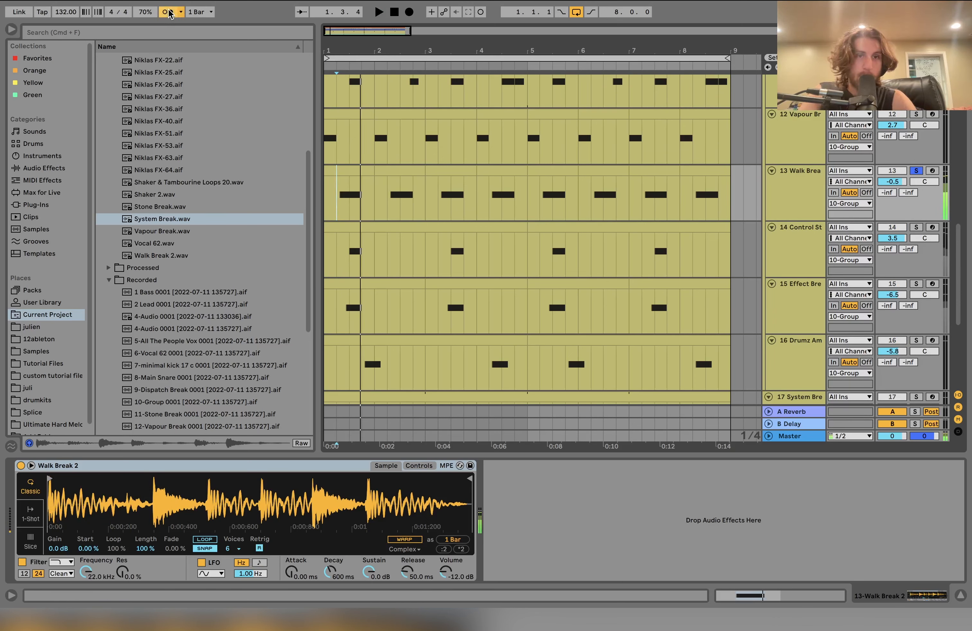
{"action": "key", "text": "space"}
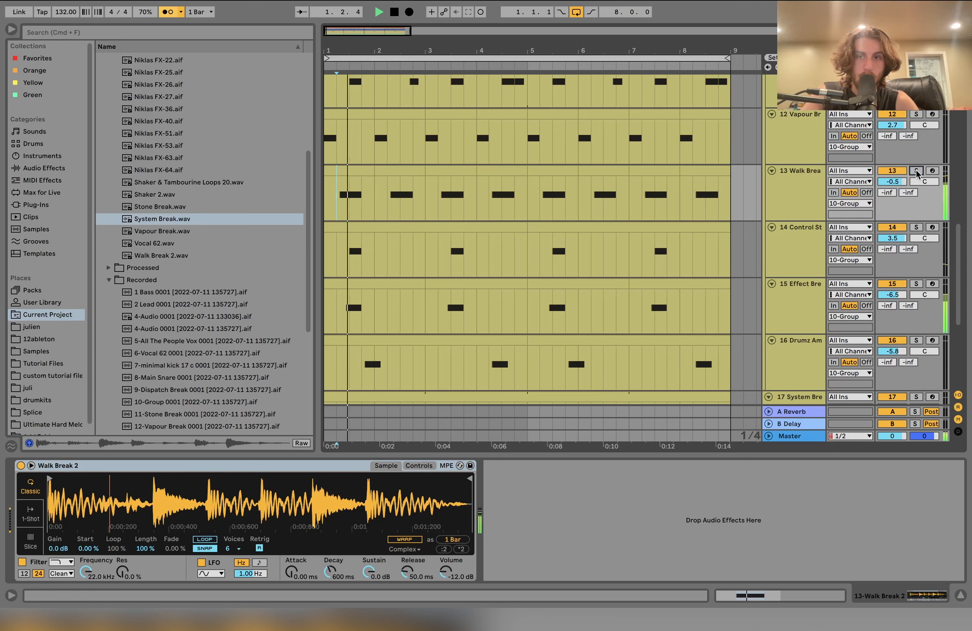
Step: Solo Dispatch Break, Main Snare and minimal kick alongside 10 Group, and play them with the metronome
{"action": "scroll", "coordinate": [901, 197], "scroll_direction": "up", "scroll_amount": 4}
{"action": "left_click", "coordinate": [917, 148]}
{"action": "scroll", "coordinate": [918, 164], "scroll_direction": "up", "scroll_amount": 1}
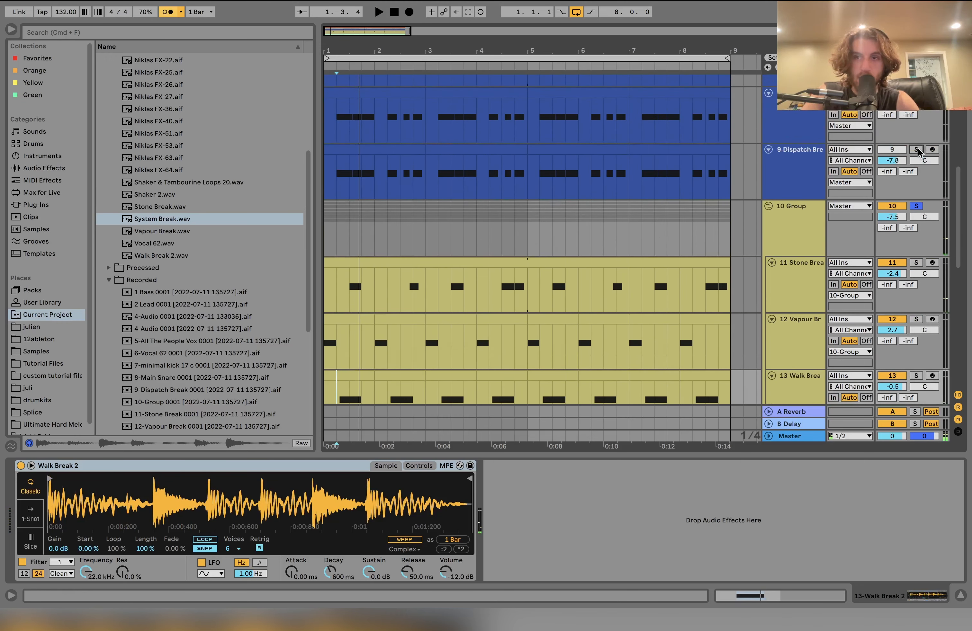
{"action": "scroll", "coordinate": [917, 185], "scroll_direction": "up", "scroll_amount": 3}
{"action": "left_click", "coordinate": [917, 189]}
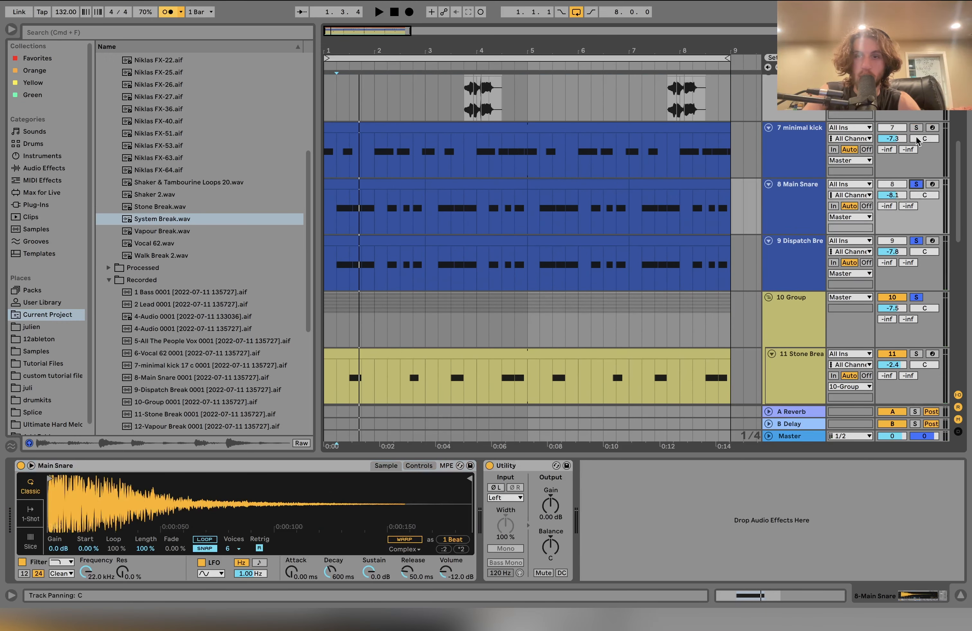
{"action": "key", "text": "space"}
Step: Turn off the metronome, let the soloed drums play on, and stop to look over the group's break clips
{"action": "left_click", "coordinate": [168, 11]}
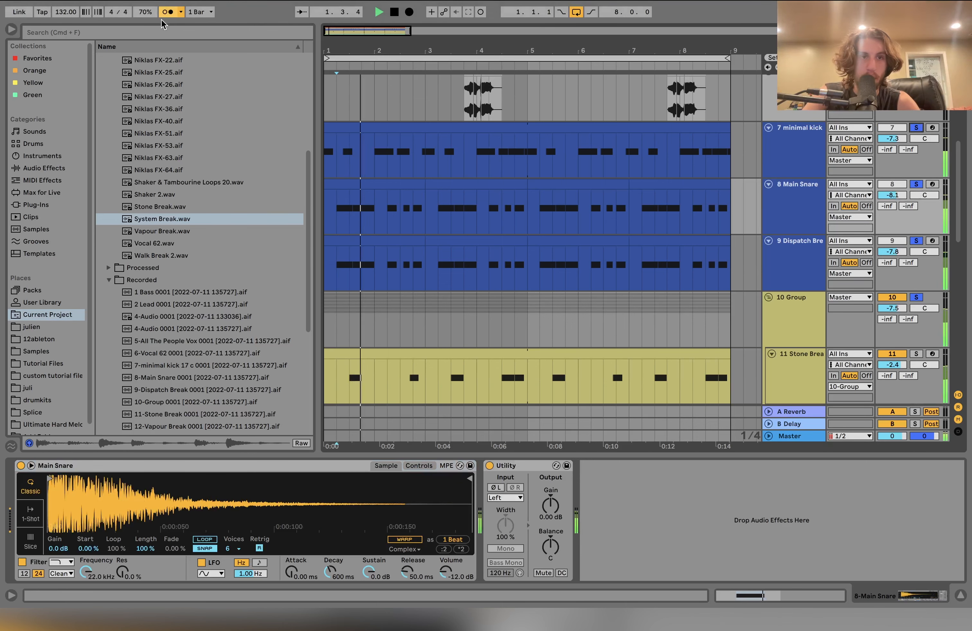
{"action": "scroll", "coordinate": [342, 130], "scroll_direction": "down", "scroll_amount": 10}
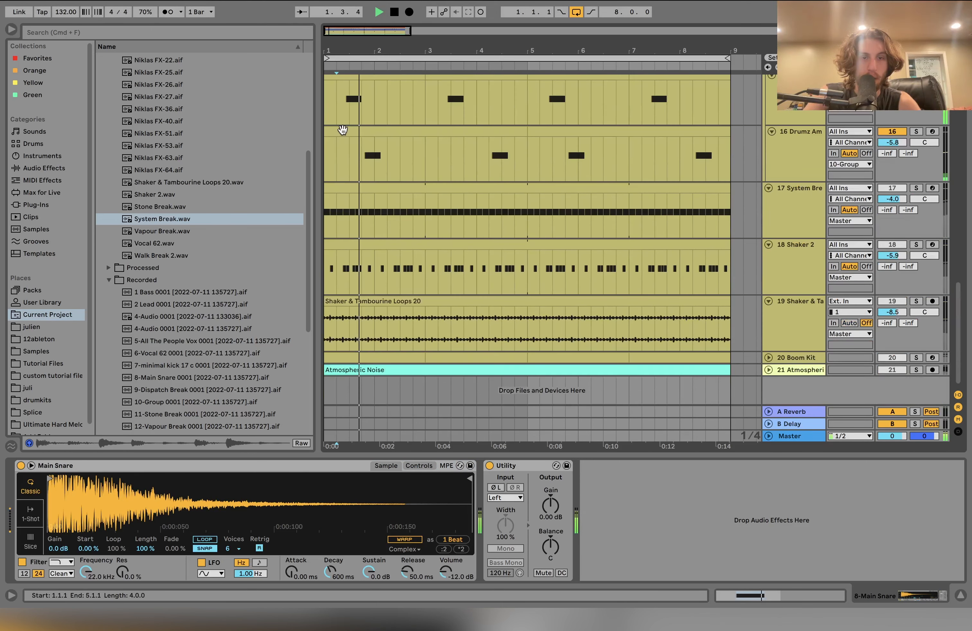
{"action": "key", "text": "space"}
{"action": "scroll", "coordinate": [492, 256], "scroll_direction": "up", "scroll_amount": 2}
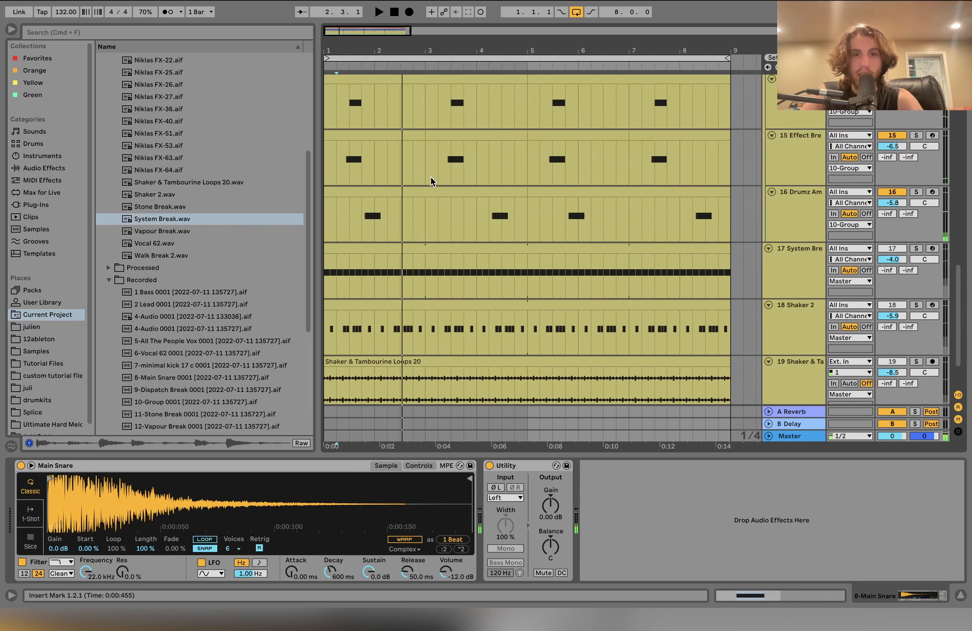
{"action": "scroll", "coordinate": [427, 172], "scroll_direction": "up", "scroll_amount": 3}
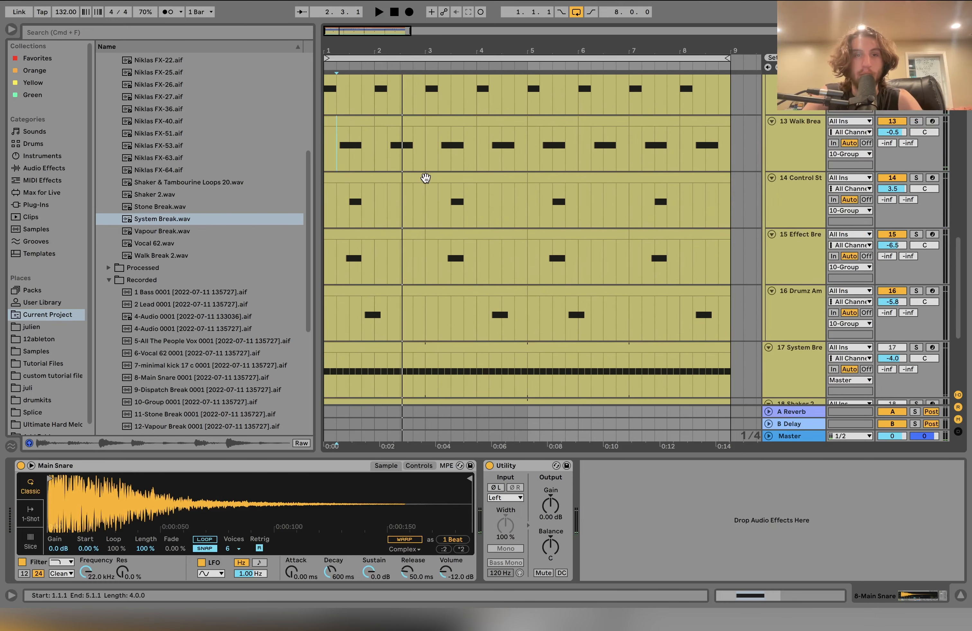
{"action": "scroll", "coordinate": [426, 177], "scroll_direction": "up", "scroll_amount": 2}
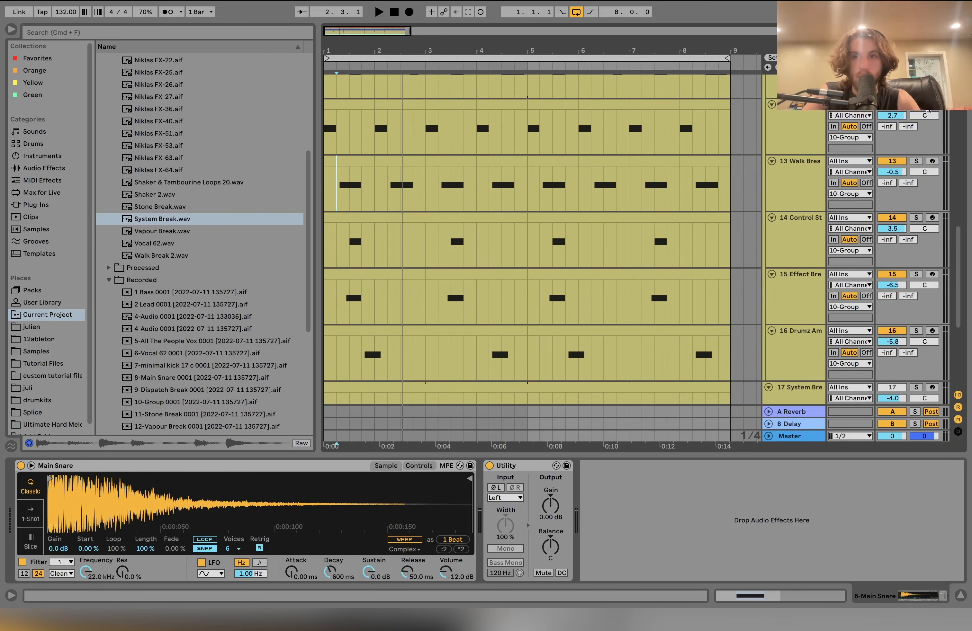
Step: Play the drums with Vapour Break and Walk Break 2 soloed, adding Control Stutter Break, Effect Break and Drumz Amen Compound one by one
{"action": "key", "text": "space"}
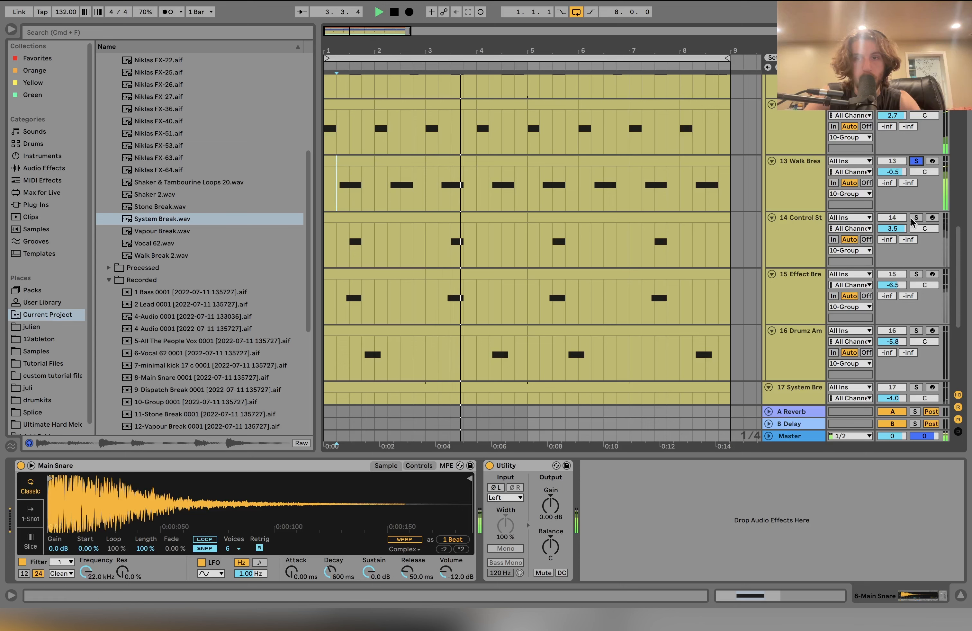
{"action": "left_click", "coordinate": [383, 216]}
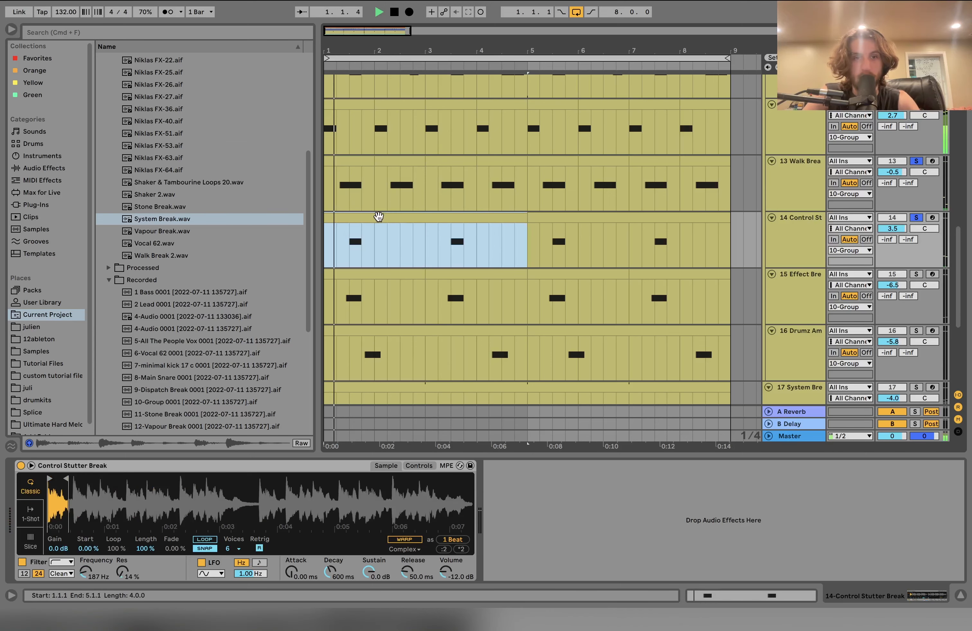
{"action": "left_click", "coordinate": [918, 274]}
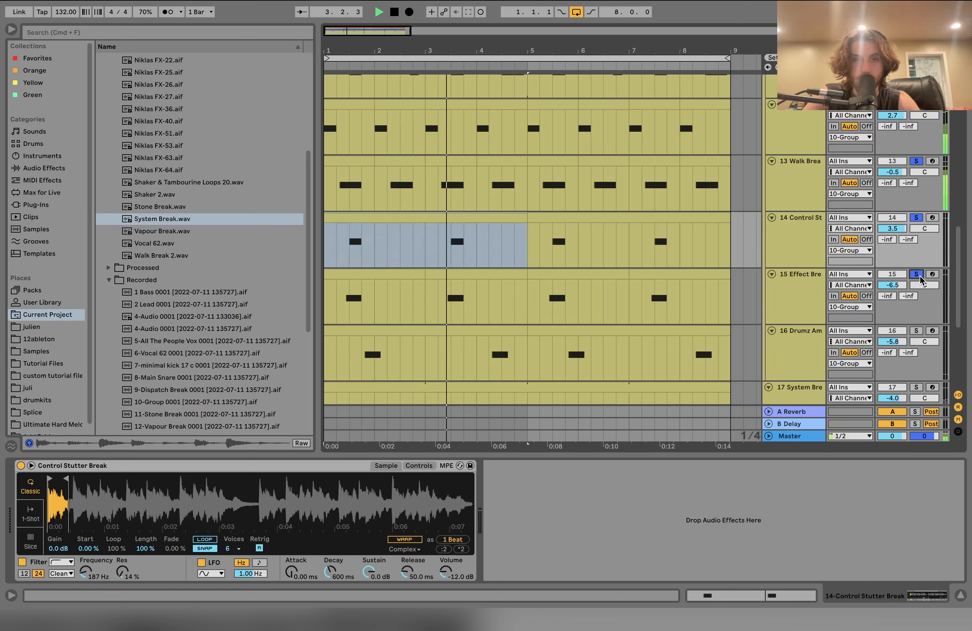
{"action": "left_click", "coordinate": [916, 329]}
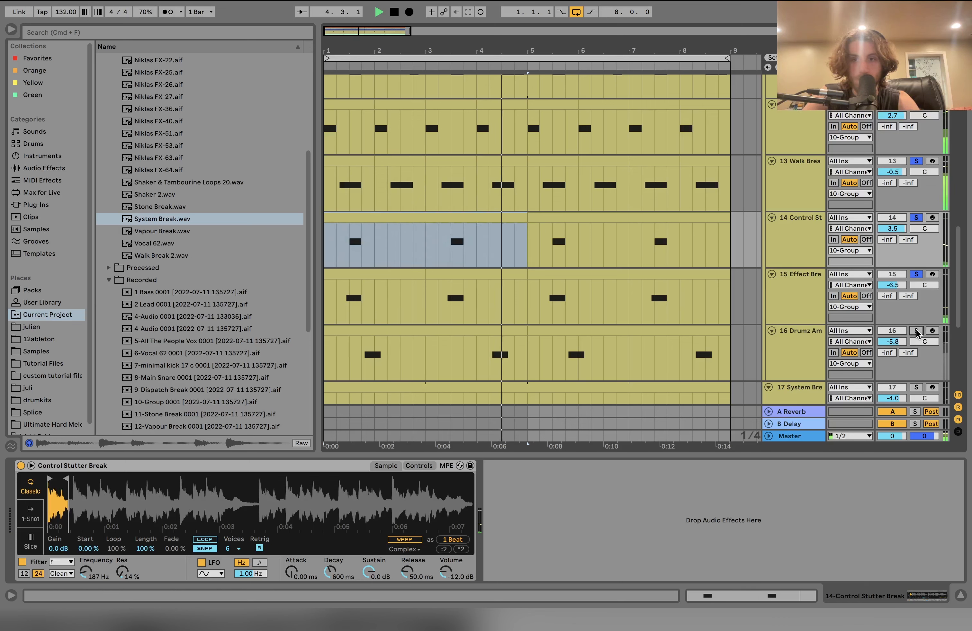
{"action": "scroll", "coordinate": [915, 328], "scroll_direction": "up", "scroll_amount": 5}
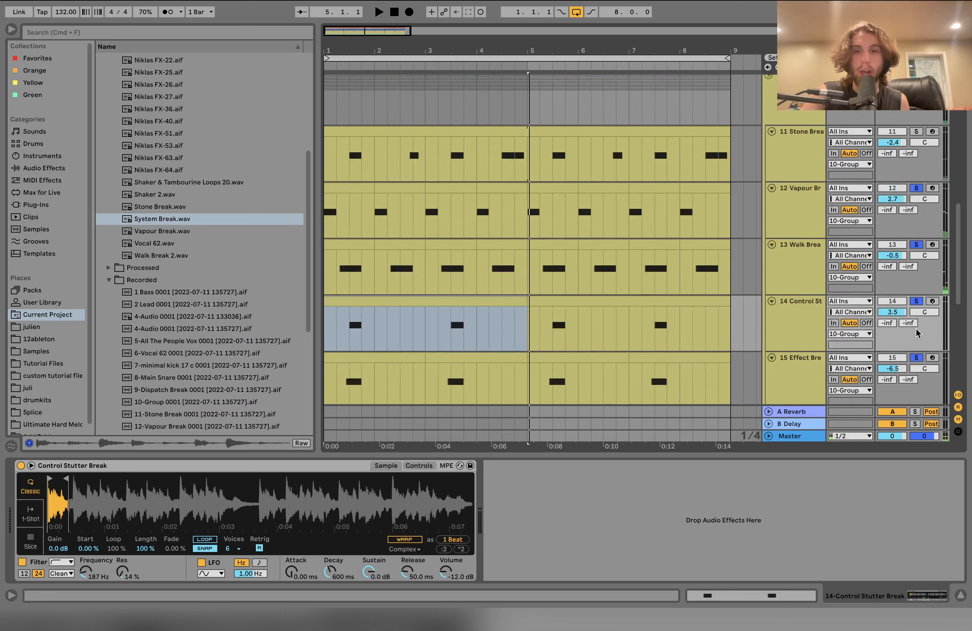
Step: Clear the individual break solos, show 10 Group's two Auto Filters, and fold the group
{"action": "left_click", "coordinate": [794, 195]}
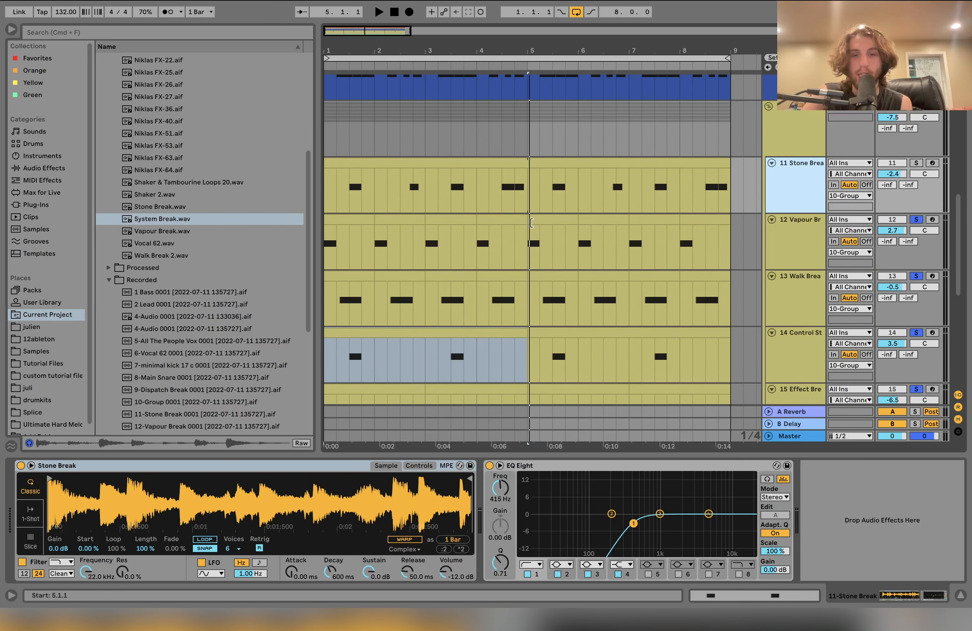
{"action": "left_click", "coordinate": [913, 112]}
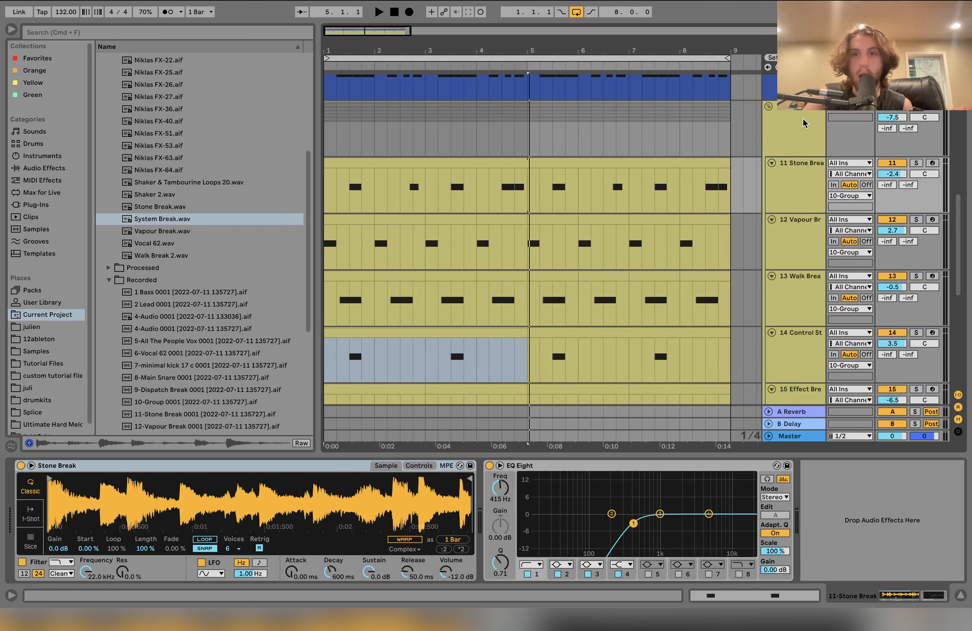
{"action": "left_click", "coordinate": [768, 107]}
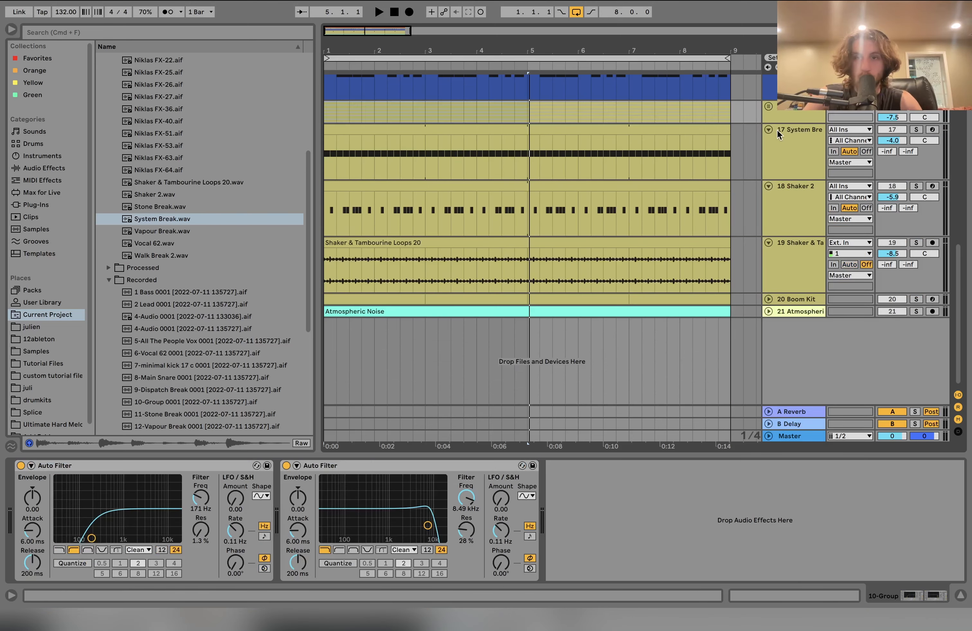
Step: Select the tracks from minimal kick through Shaker & Tambourine Loops 20, solo them all, and play the full drum section
{"action": "left_click", "coordinate": [784, 162]}
{"action": "left_click", "coordinate": [790, 258]}
{"action": "scroll", "coordinate": [790, 257], "scroll_direction": "up", "scroll_amount": 10}
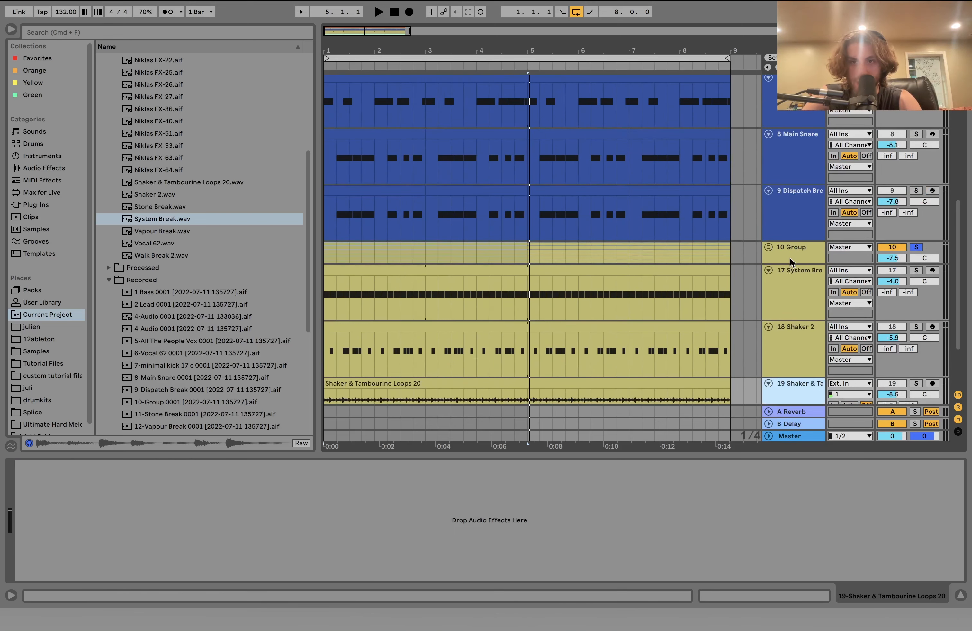
{"action": "left_click", "coordinate": [807, 175], "text": "shift"}
{"action": "left_click", "coordinate": [916, 195]}
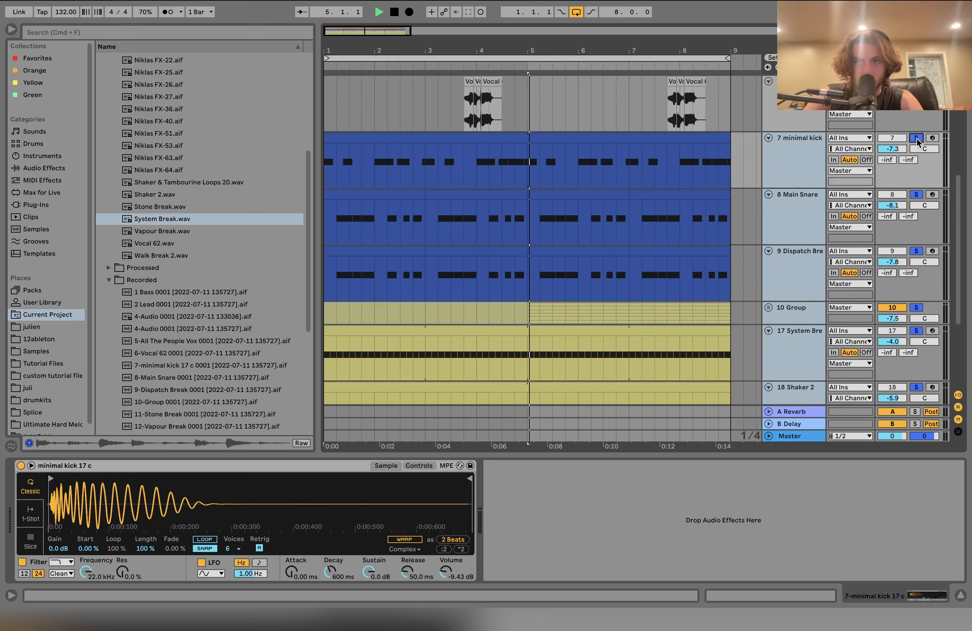
{"action": "key", "text": "space"}
{"action": "scroll", "coordinate": [919, 143], "scroll_direction": "down", "scroll_amount": 5}
{"action": "scroll", "coordinate": [918, 141], "scroll_direction": "down", "scroll_amount": 1}
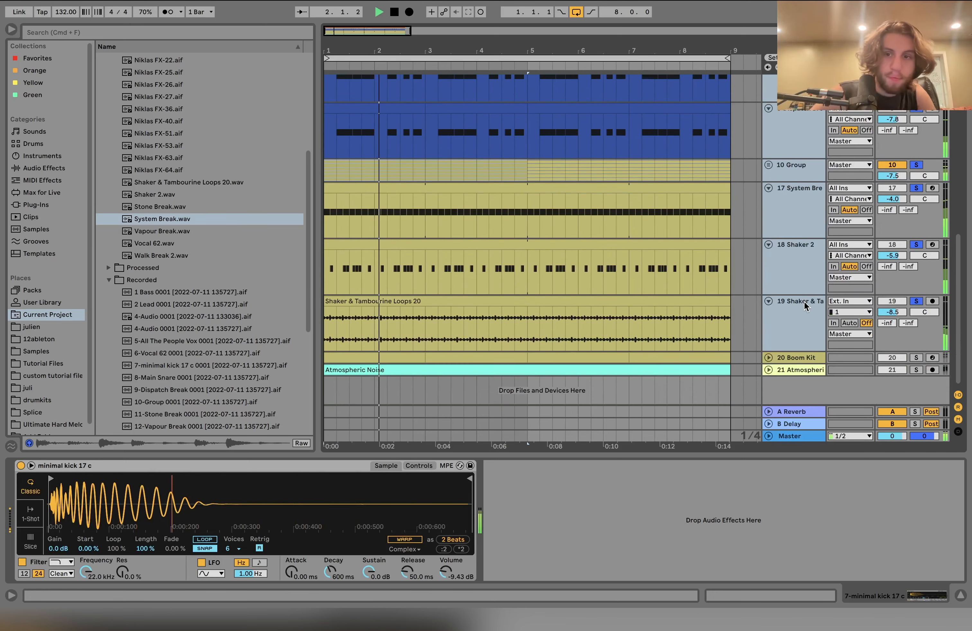
{"action": "key", "text": "space"}
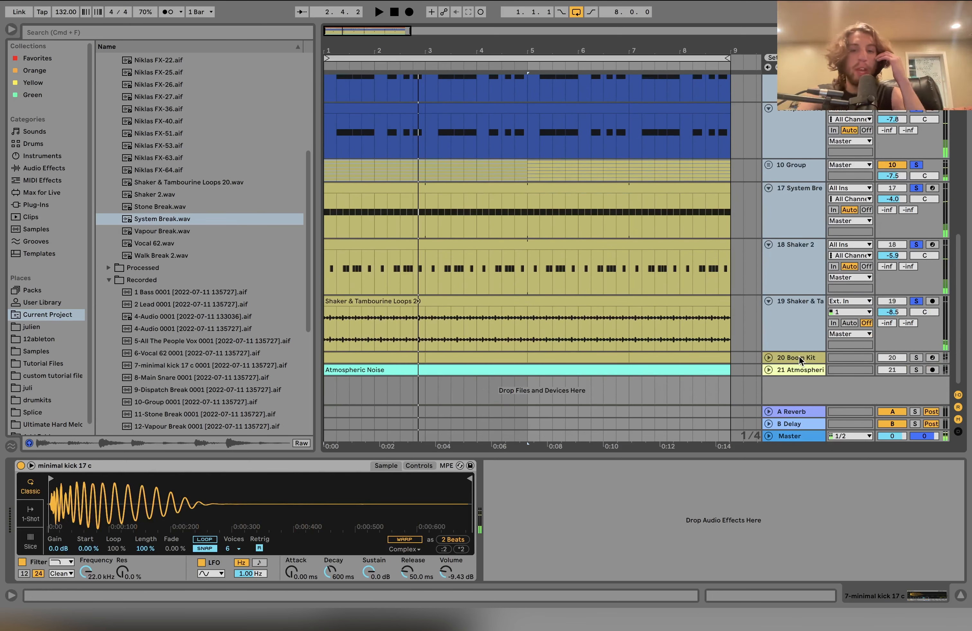
Step: Unfold the 20 Boom Kit track to show its Drum Rack, solo it, and play the percussion part briefly
{"action": "left_click", "coordinate": [768, 357]}
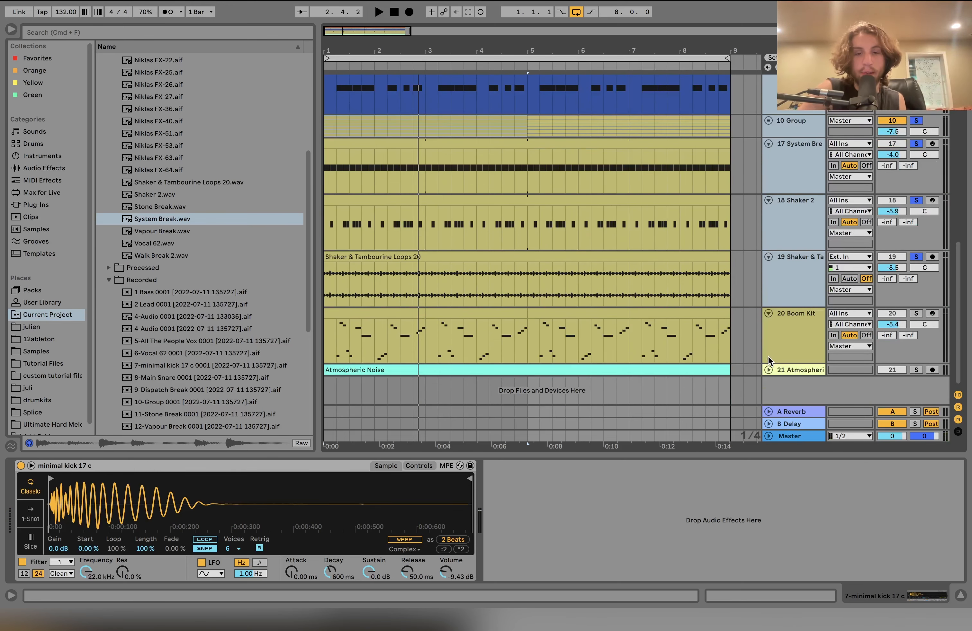
{"action": "left_click", "coordinate": [790, 339]}
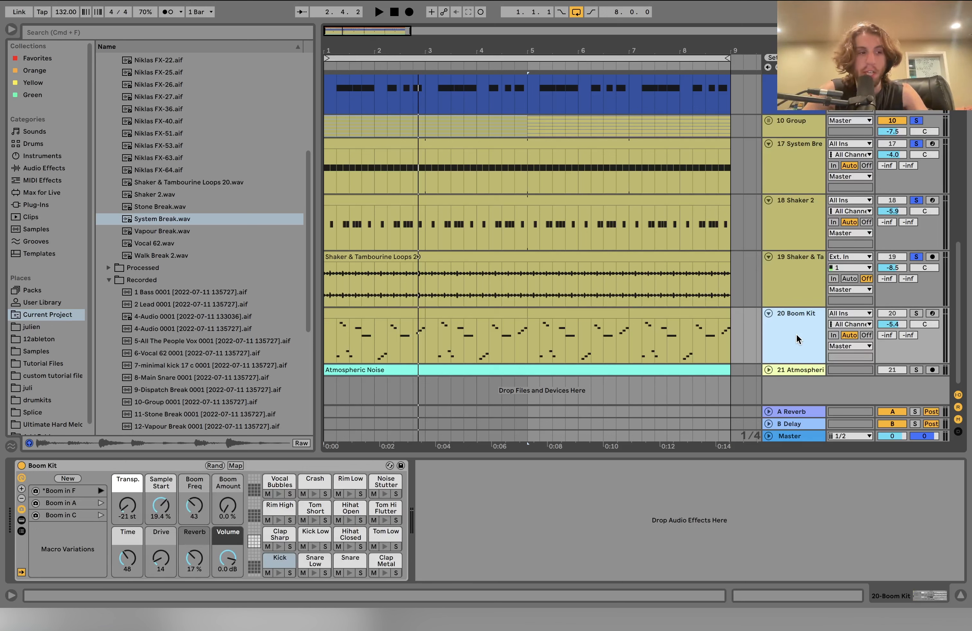
{"action": "left_click", "coordinate": [916, 313]}
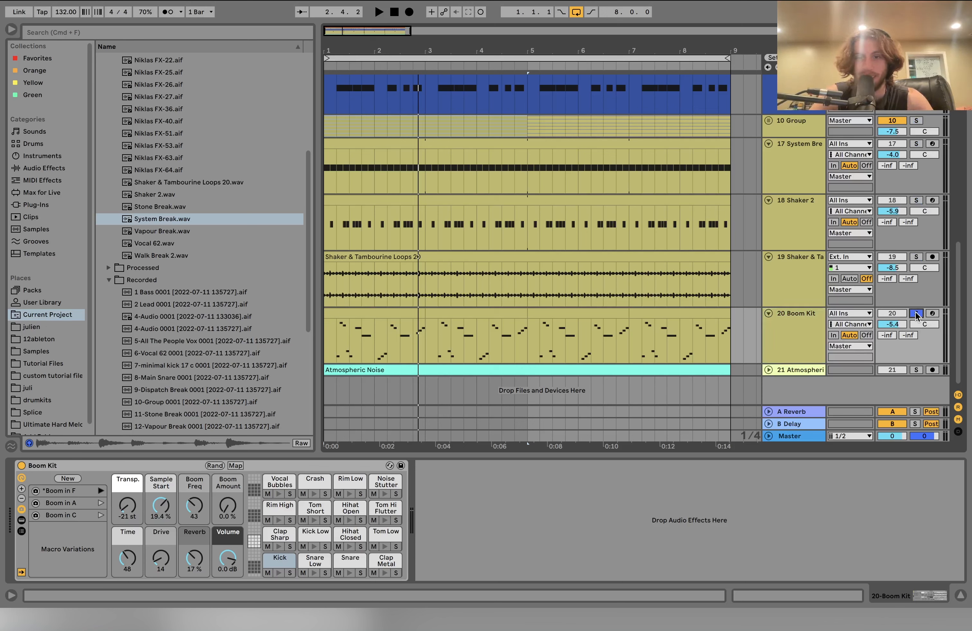
{"action": "key", "text": "space"}
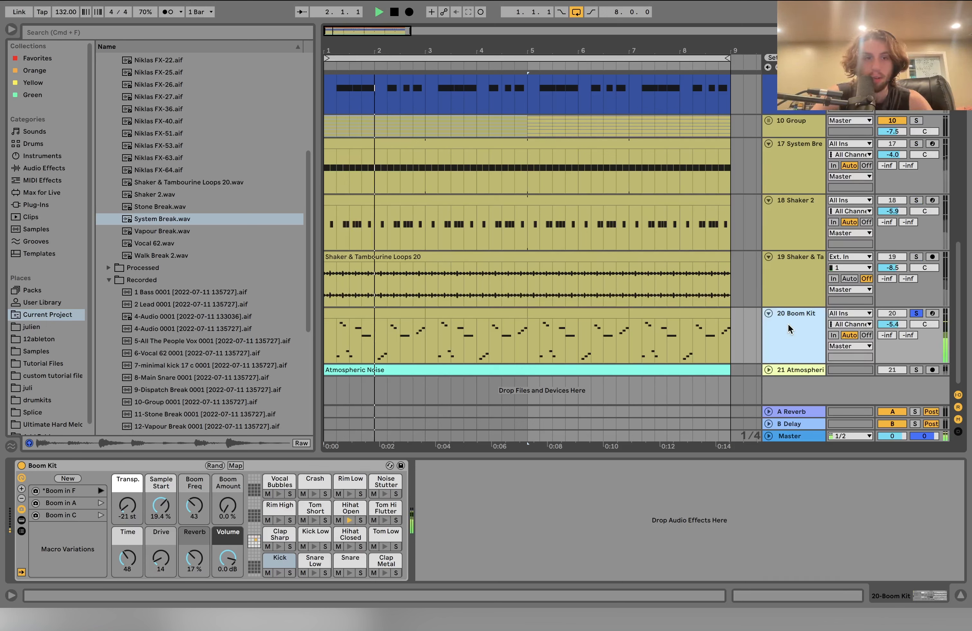
{"action": "key", "text": "space"}
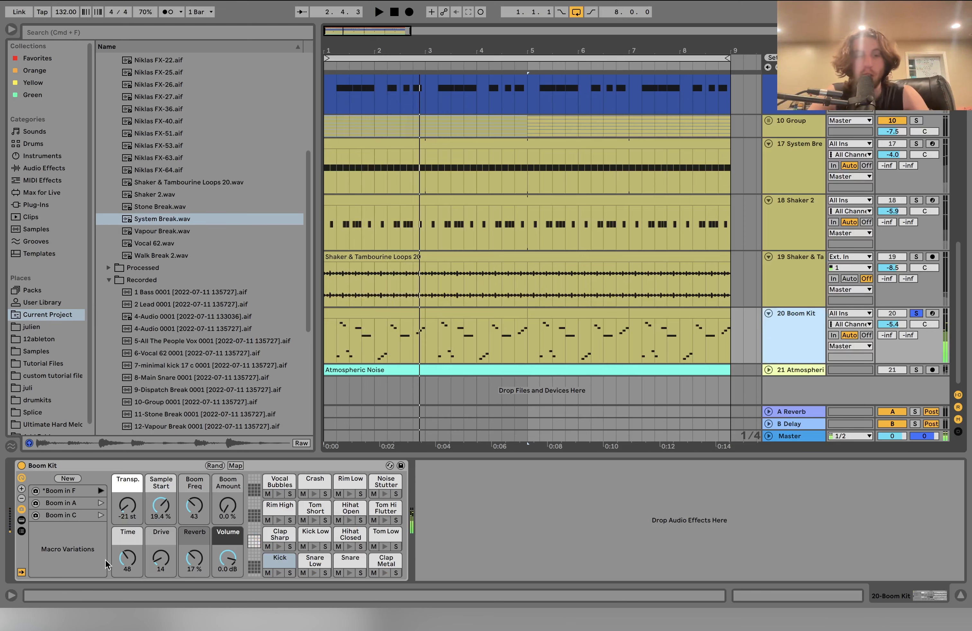
Step: Locate the Boom Kit.adg preset among the library's Drums, and select the first two-bar Boom Kit clip
{"action": "left_click", "coordinate": [47, 146]}
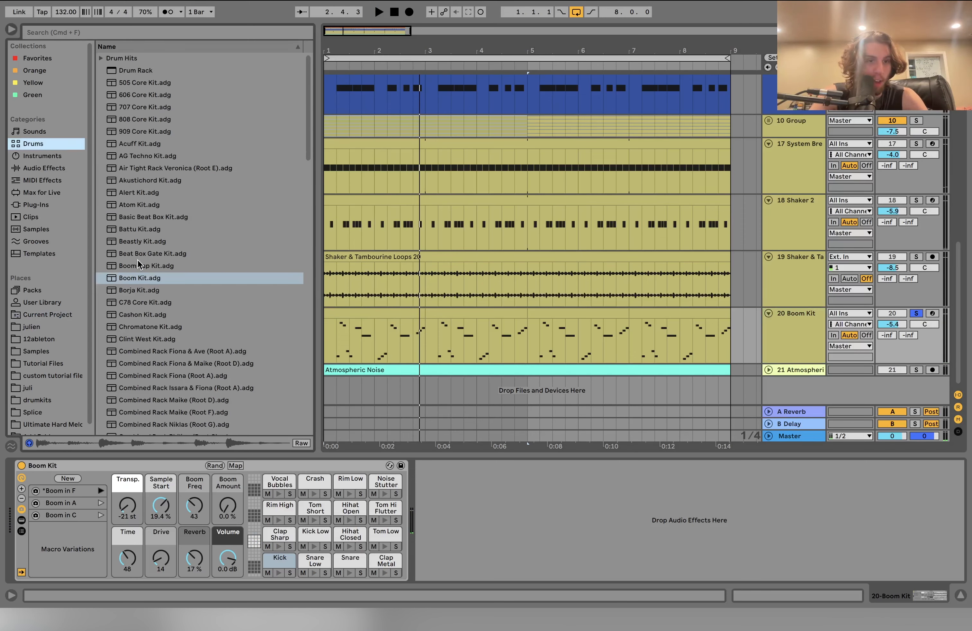
{"action": "scroll", "coordinate": [132, 260], "scroll_direction": "down", "scroll_amount": 5}
{"action": "scroll", "coordinate": [165, 240], "scroll_direction": "up", "scroll_amount": 5}
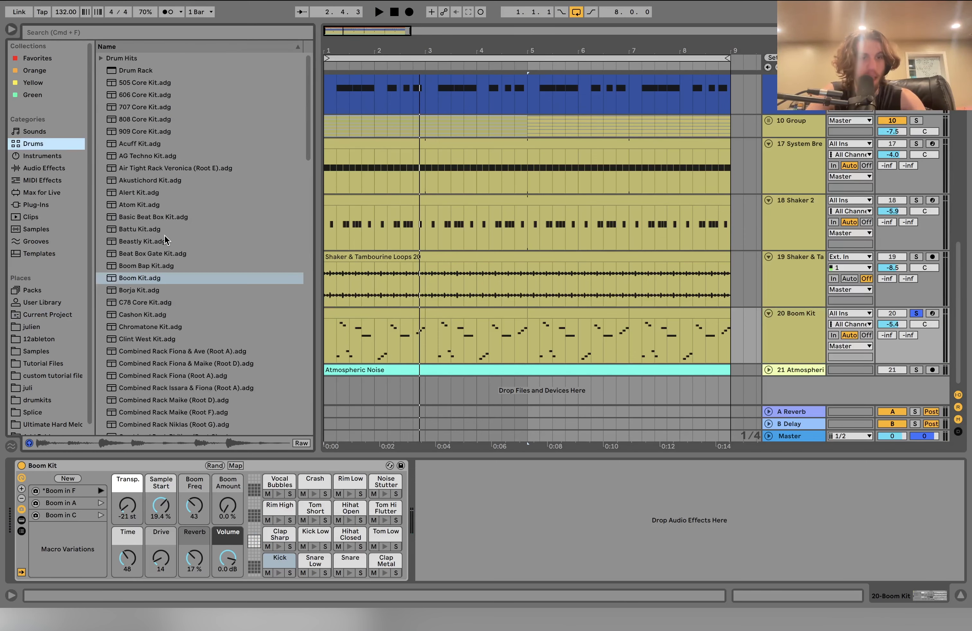
{"action": "left_click", "coordinate": [157, 279]}
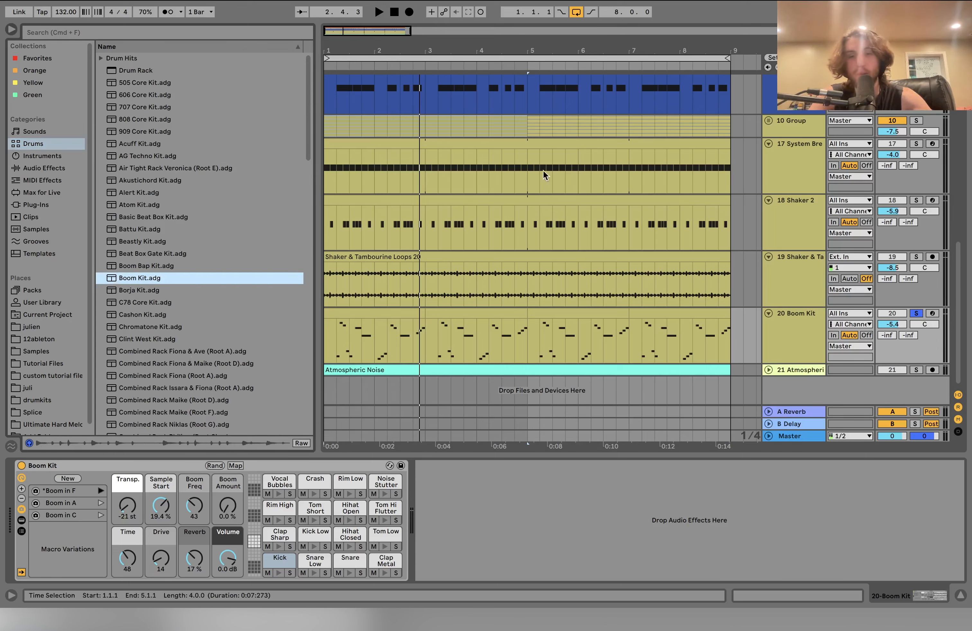
{"action": "left_click", "coordinate": [385, 309]}
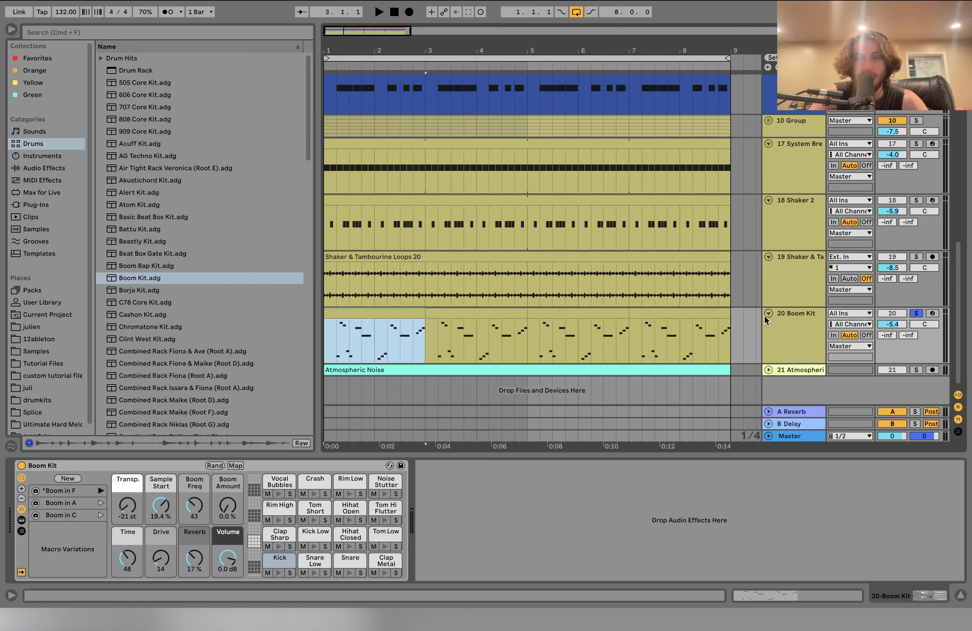
Step: Solo minimal kick, Main Snare, Dispatch Break and Shaker 2 alongside Boom Kit, and play them together
{"action": "scroll", "coordinate": [803, 316], "scroll_direction": "up", "scroll_amount": 10}
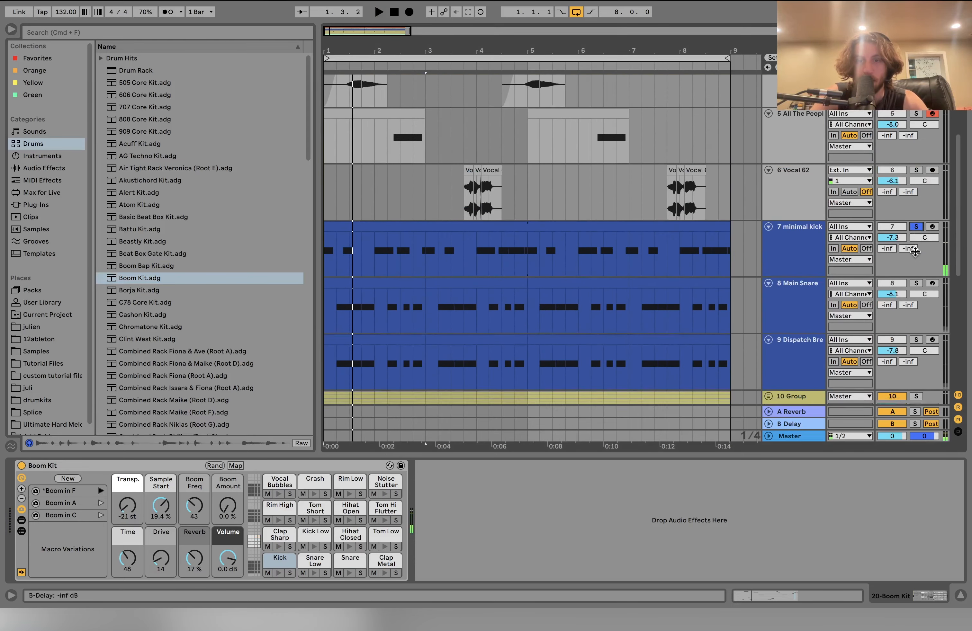
{"action": "scroll", "coordinate": [915, 252], "scroll_direction": "down", "scroll_amount": 1}
{"action": "left_click", "coordinate": [916, 325]}
{"action": "scroll", "coordinate": [918, 287], "scroll_direction": "down", "scroll_amount": 15}
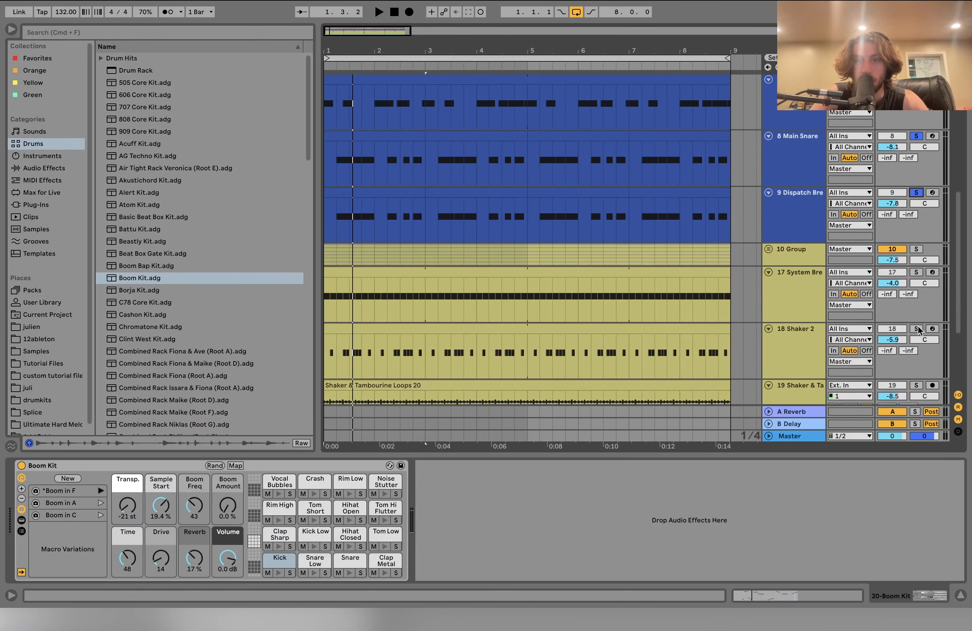
{"action": "left_click", "coordinate": [917, 210]}
{"action": "key", "text": "space"}
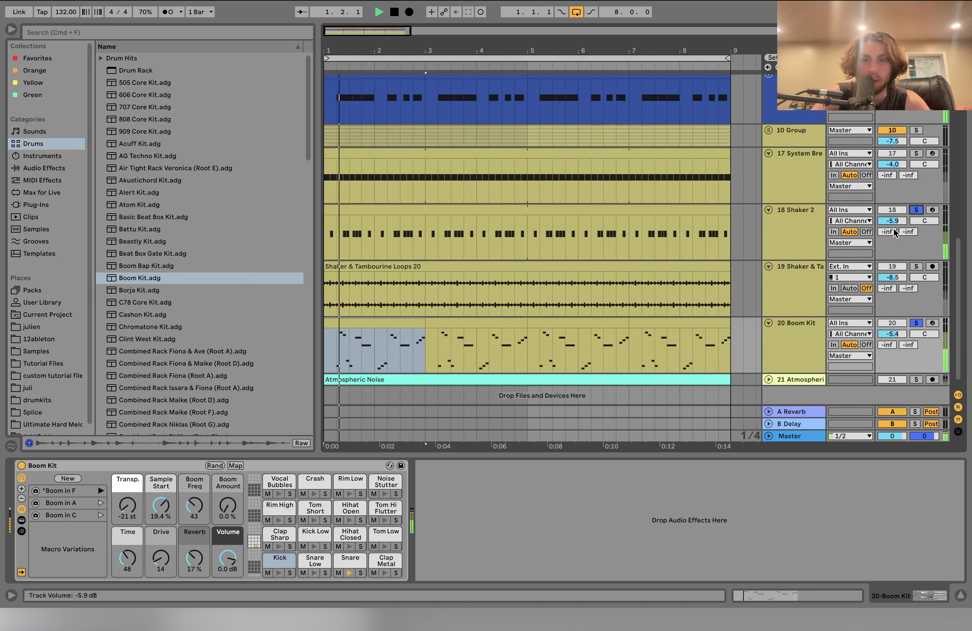
{"action": "left_click", "coordinate": [805, 334]}
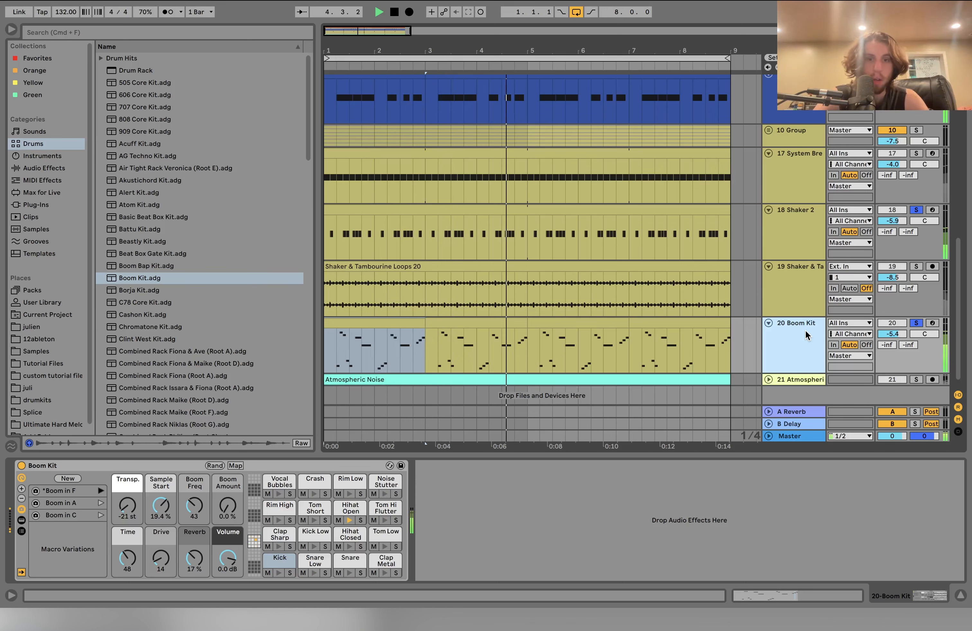
Step: Clear all the track solos and play the full loop from the start
{"action": "left_click", "coordinate": [916, 324]}
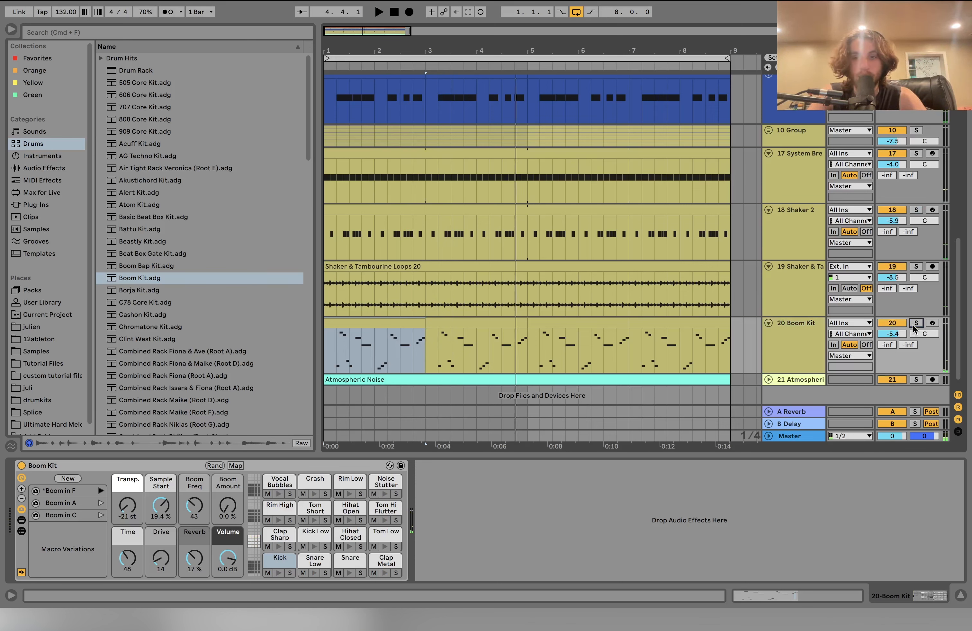
{"action": "key", "text": "space"}
{"action": "scroll", "coordinate": [914, 328], "scroll_direction": "up", "scroll_amount": 10}
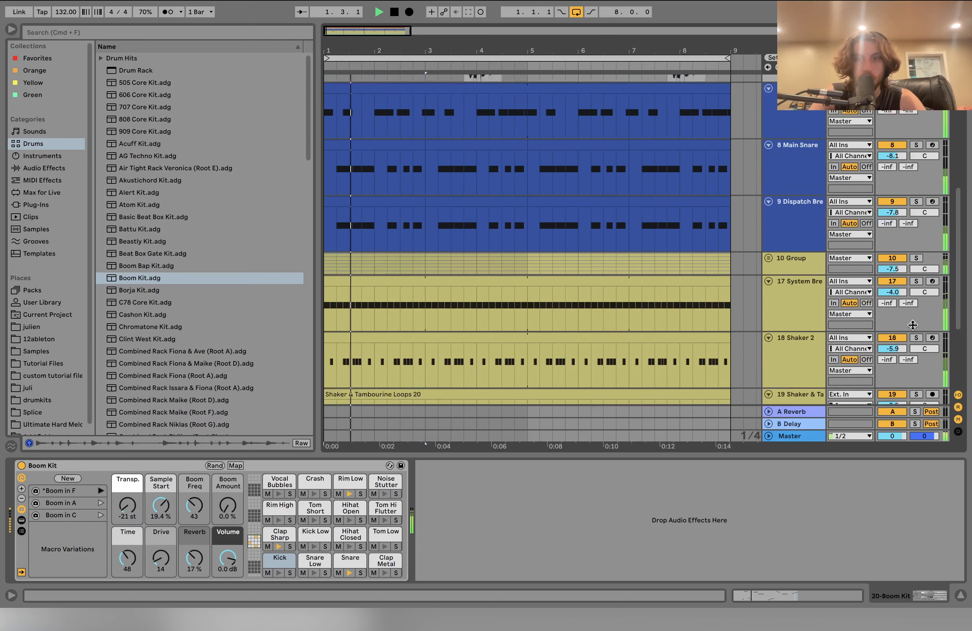
{"action": "scroll", "coordinate": [914, 328], "scroll_direction": "up", "scroll_amount": 3}
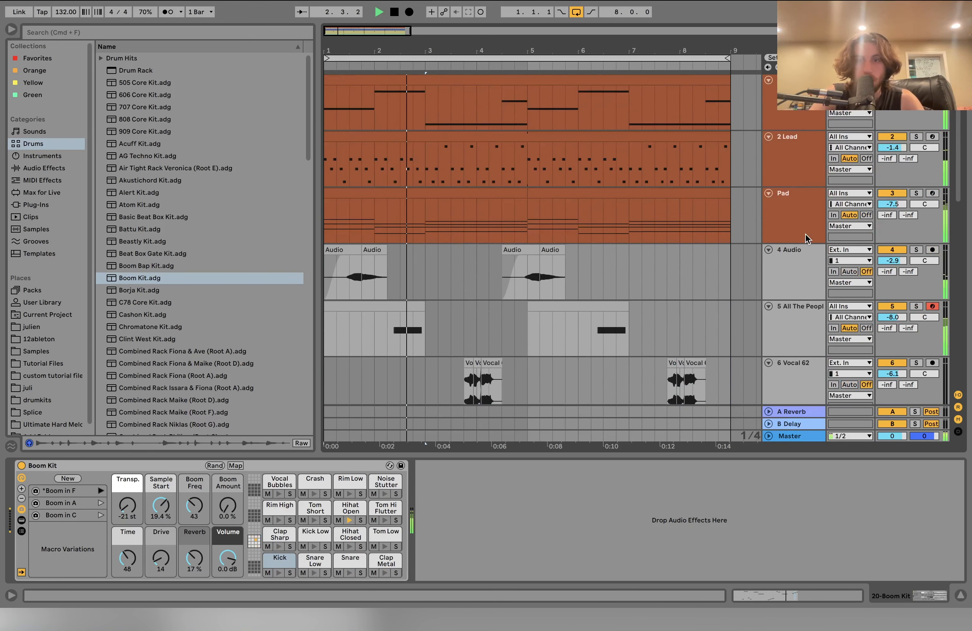
Step: Mute the Pad and 2 Lead tracks during playback, mute 4 Audio only briefly, and stop the loop
{"action": "left_click", "coordinate": [893, 194]}
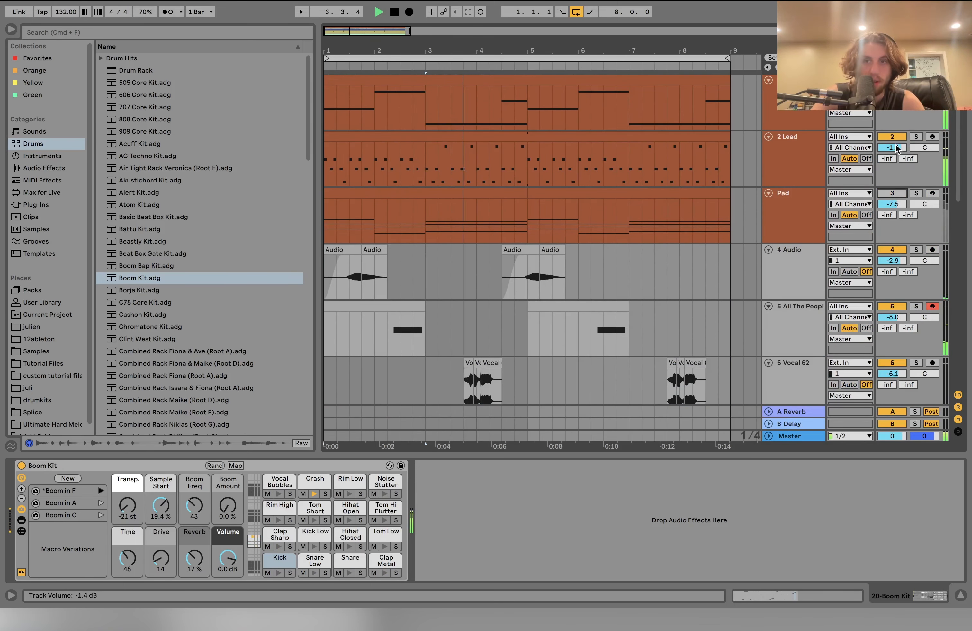
{"action": "left_click", "coordinate": [893, 138]}
{"action": "left_click", "coordinate": [894, 251]}
{"action": "left_click", "coordinate": [894, 308]}
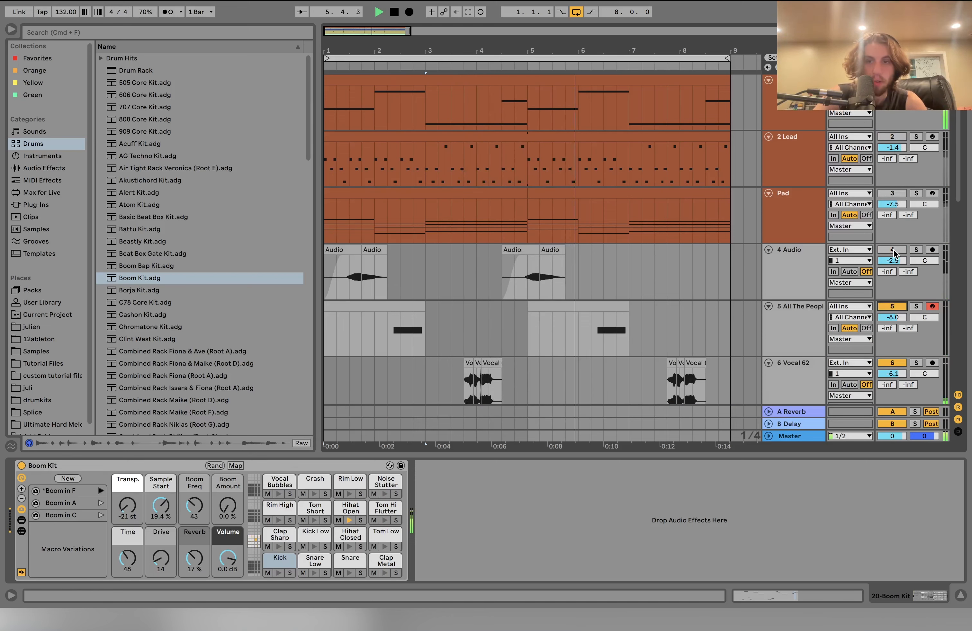
{"action": "scroll", "coordinate": [894, 255], "scroll_direction": "down", "scroll_amount": 15}
{"action": "scroll", "coordinate": [895, 255], "scroll_direction": "down", "scroll_amount": 5}
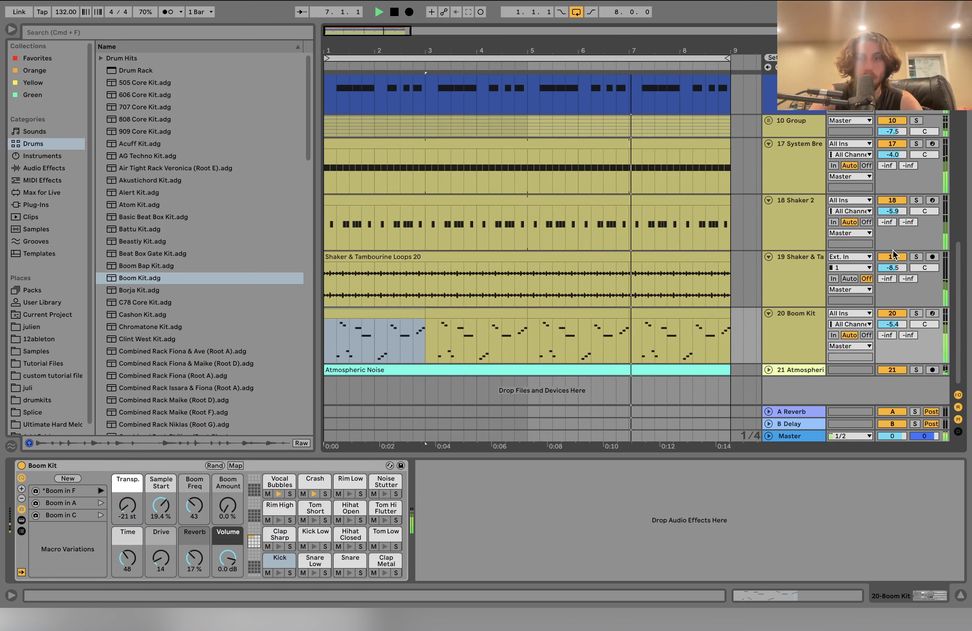
{"action": "scroll", "coordinate": [860, 262], "scroll_direction": "up", "scroll_amount": 20}
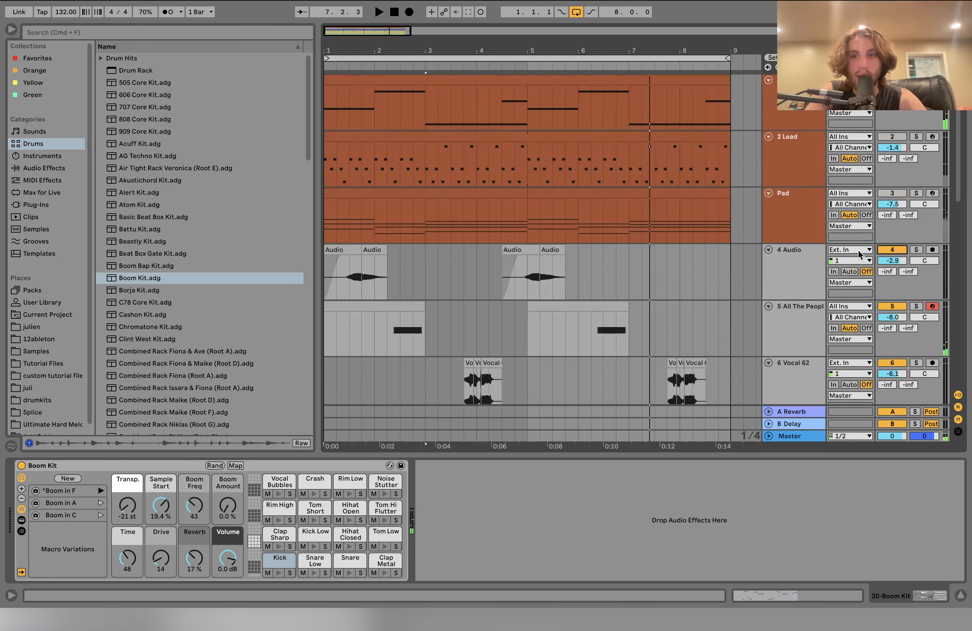
{"action": "scroll", "coordinate": [889, 135], "scroll_direction": "down", "scroll_amount": 20}
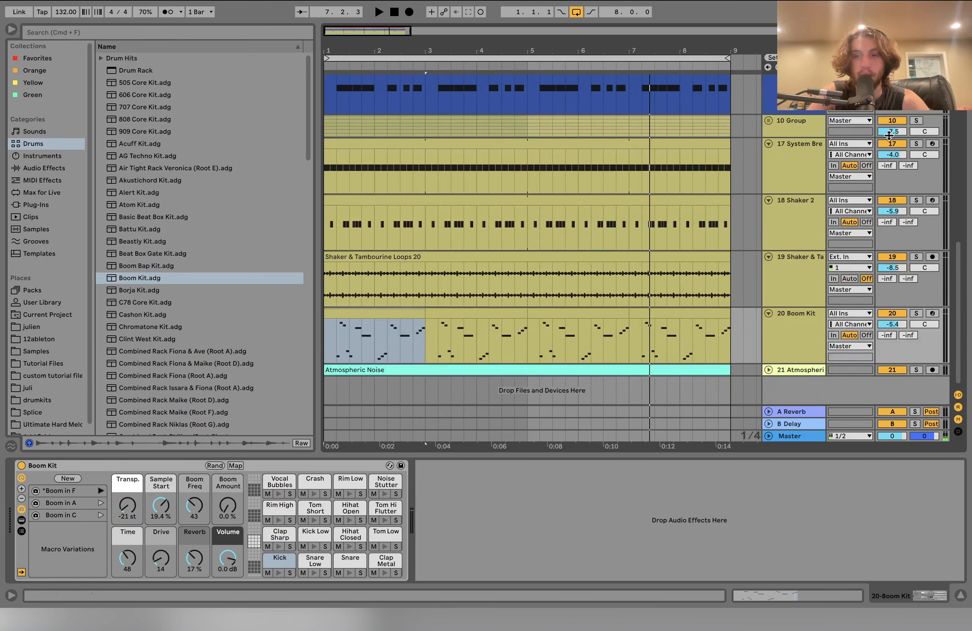
Step: Solo the 21 Atmospheric Noise track, unfold it to show its clip, and play it on its own
{"action": "left_click", "coordinate": [783, 355]}
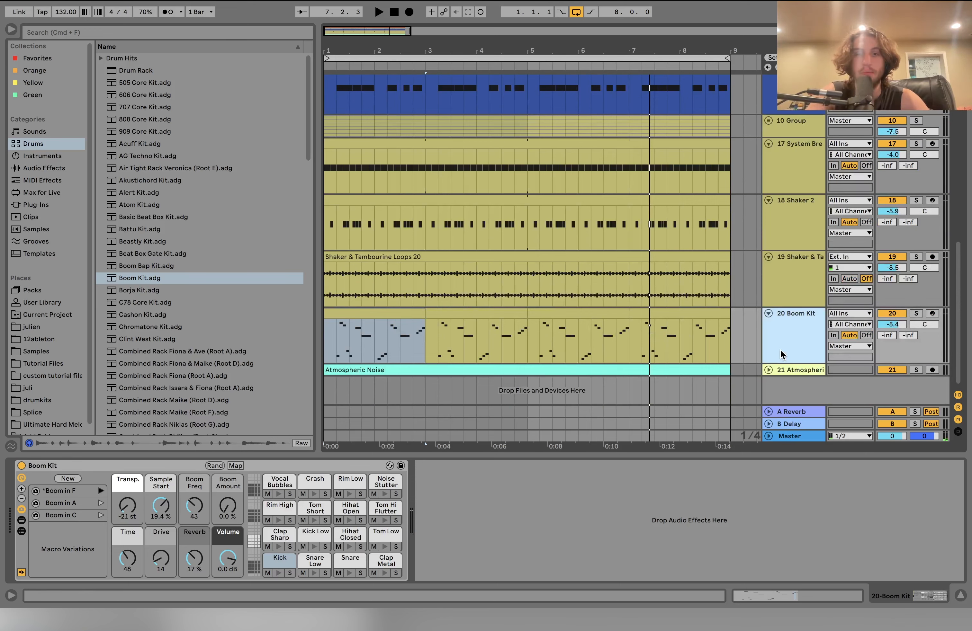
{"action": "left_click", "coordinate": [916, 370]}
{"action": "left_click", "coordinate": [815, 371]}
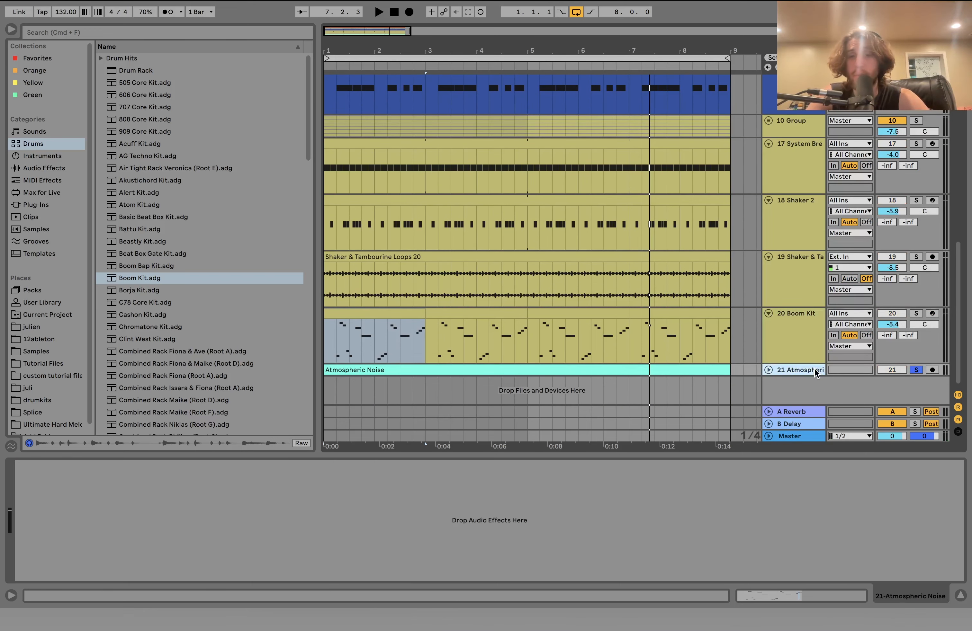
{"action": "left_click", "coordinate": [768, 369]}
{"action": "key", "text": "space"}
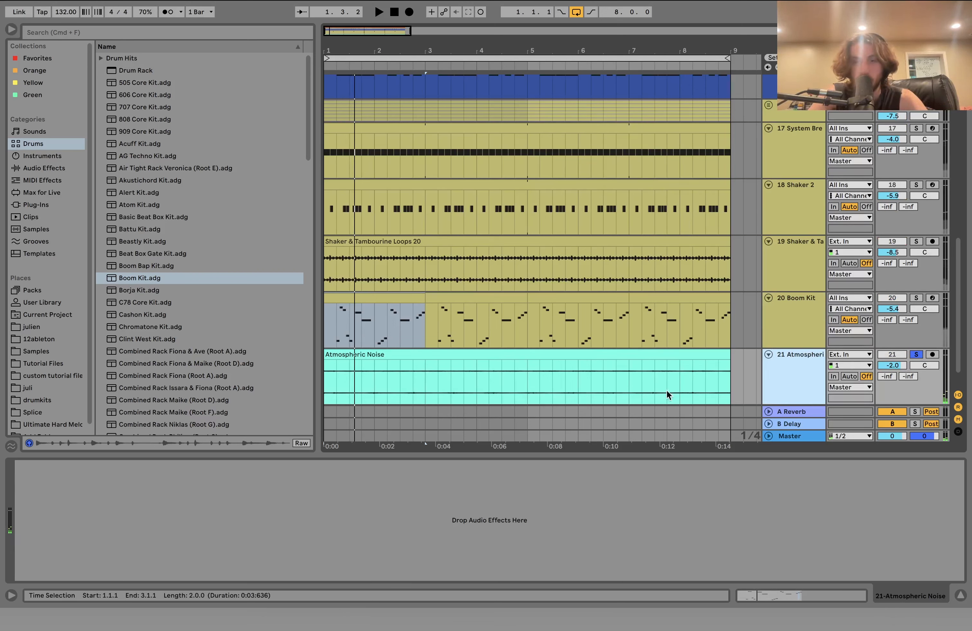
Step: Clear the Atmospheric Noise solo, play all the parts together, and switch off arrangement looping
{"action": "left_click", "coordinate": [919, 355]}
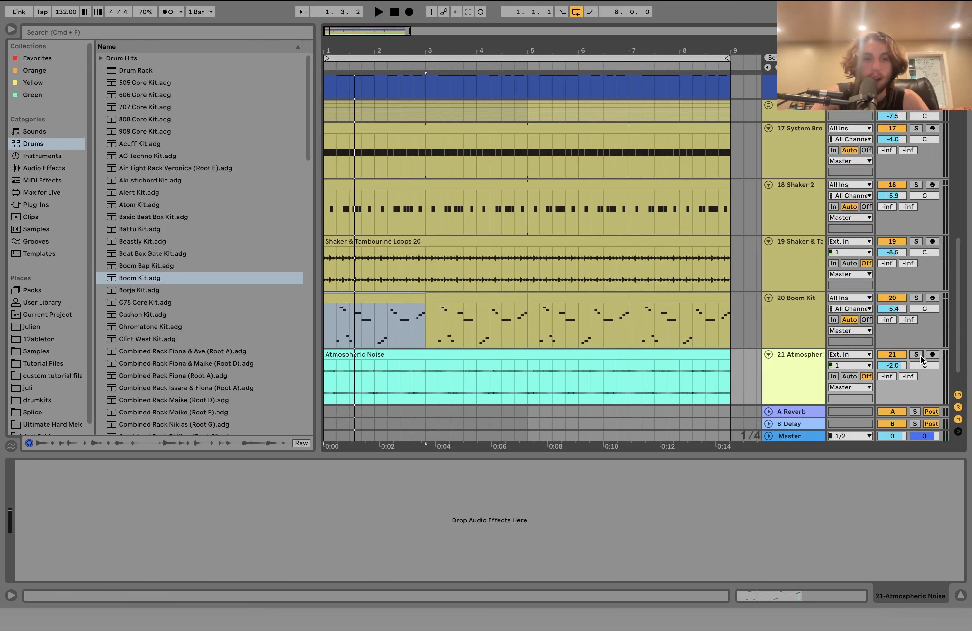
{"action": "left_click", "coordinate": [814, 371]}
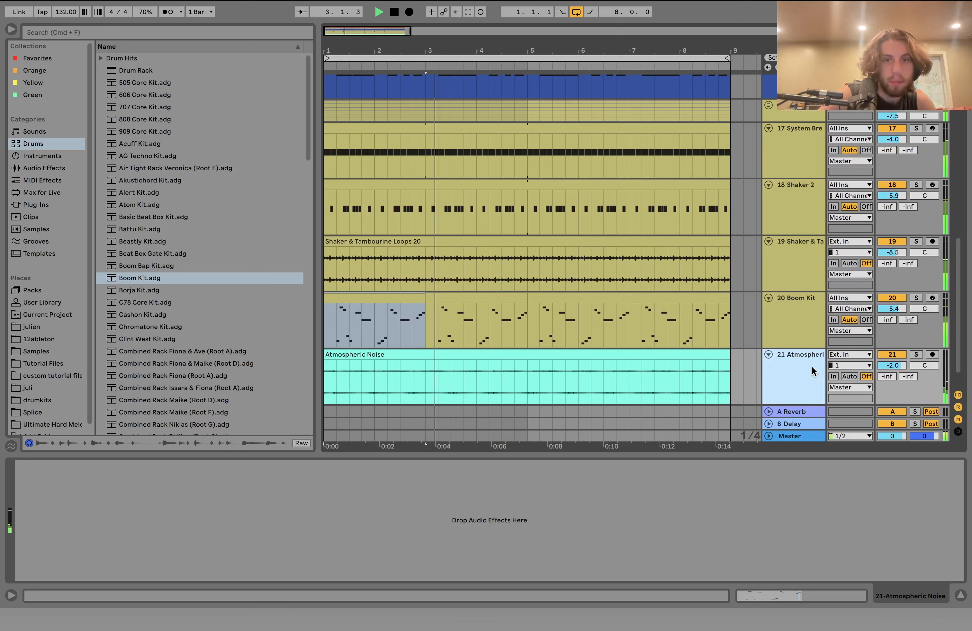
{"action": "left_click", "coordinate": [577, 14]}
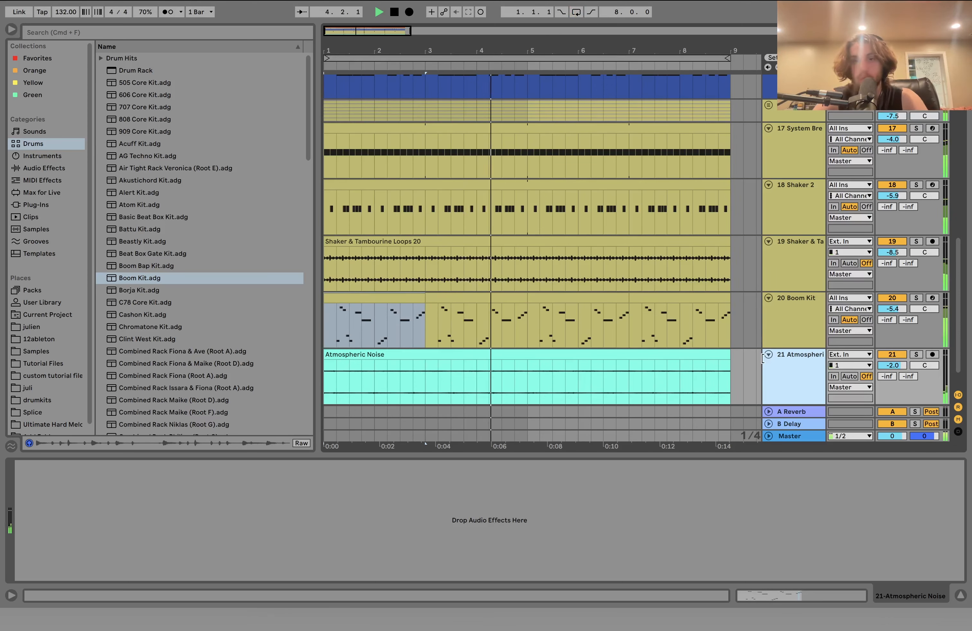
Step: Select all the tracks, fold them into a compact overview, and stop playback
{"action": "key", "text": "super+a"}
{"action": "key", "text": "u"}
{"action": "key", "text": "space"}
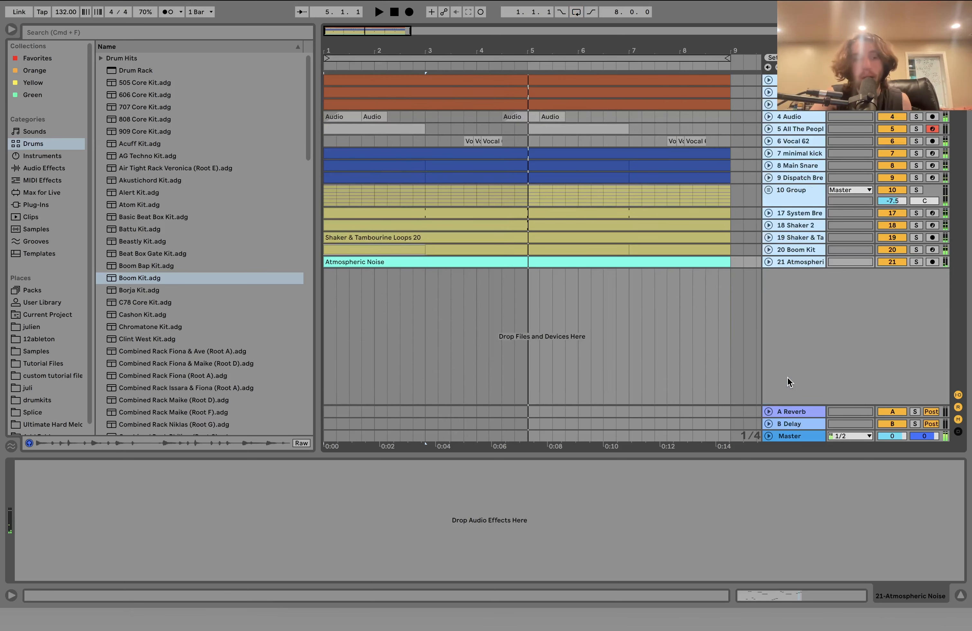